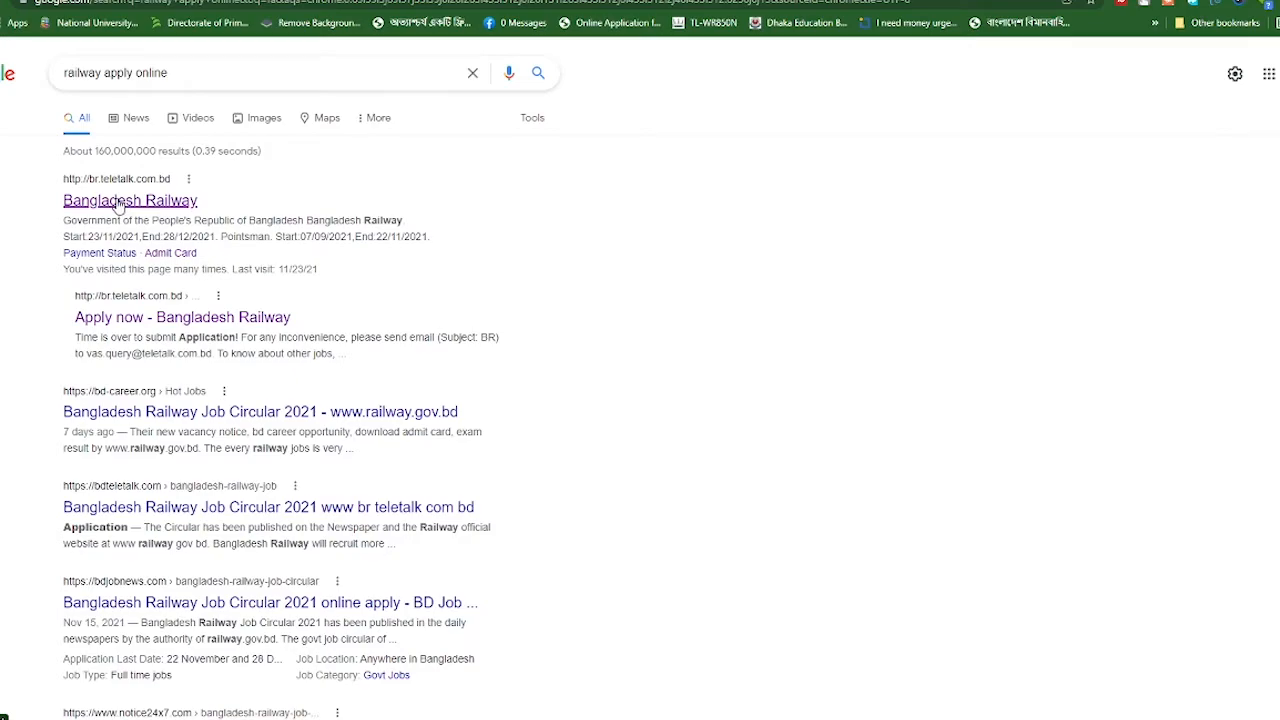
Open the Bangladesh Railway recruitment site and go to its Pointsman recruitment page
{"action": "left_click", "coordinate": [118, 201]}
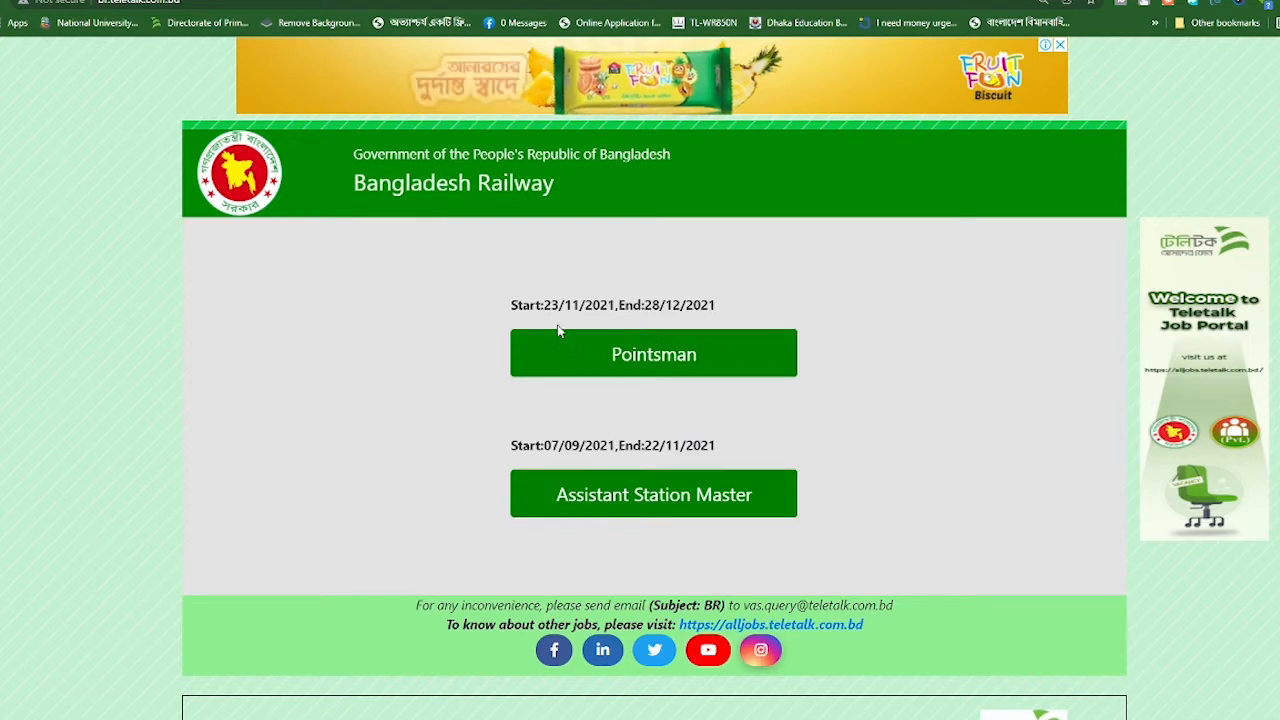
{"action": "left_click", "coordinate": [663, 366]}
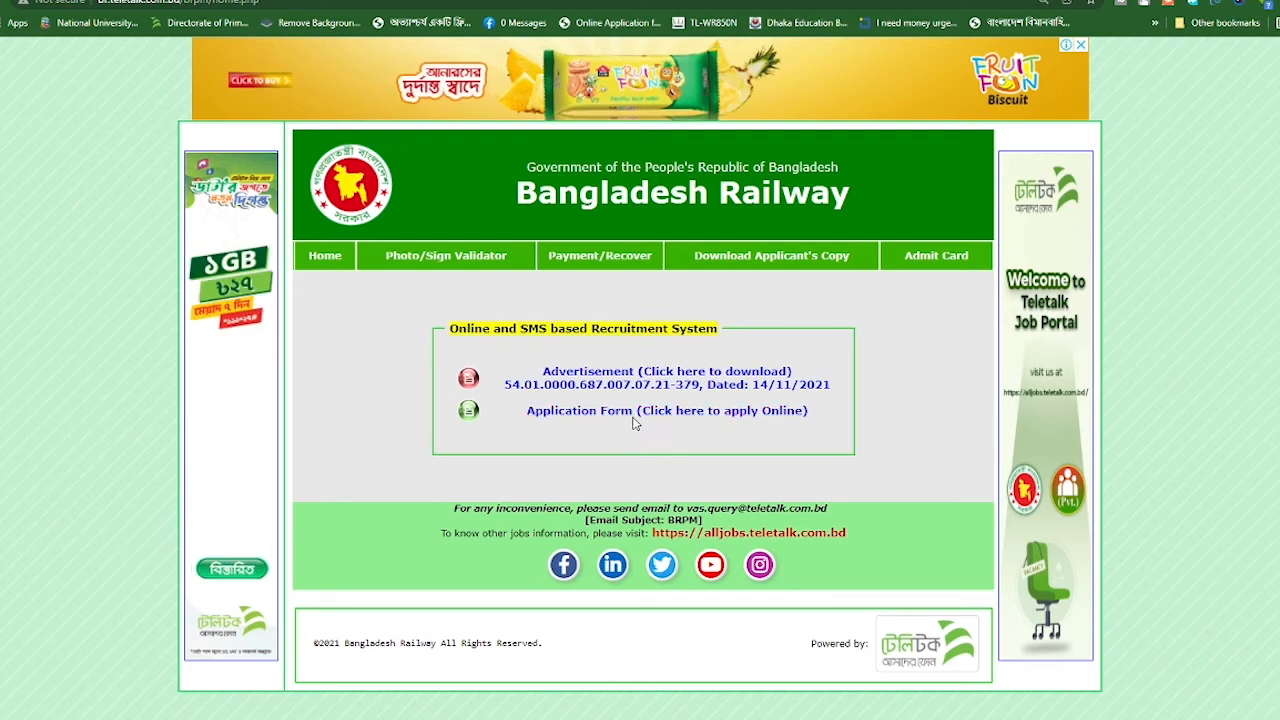
Start the online application for the Pointsman post, answering No to premium membership
{"action": "left_click", "coordinate": [695, 420]}
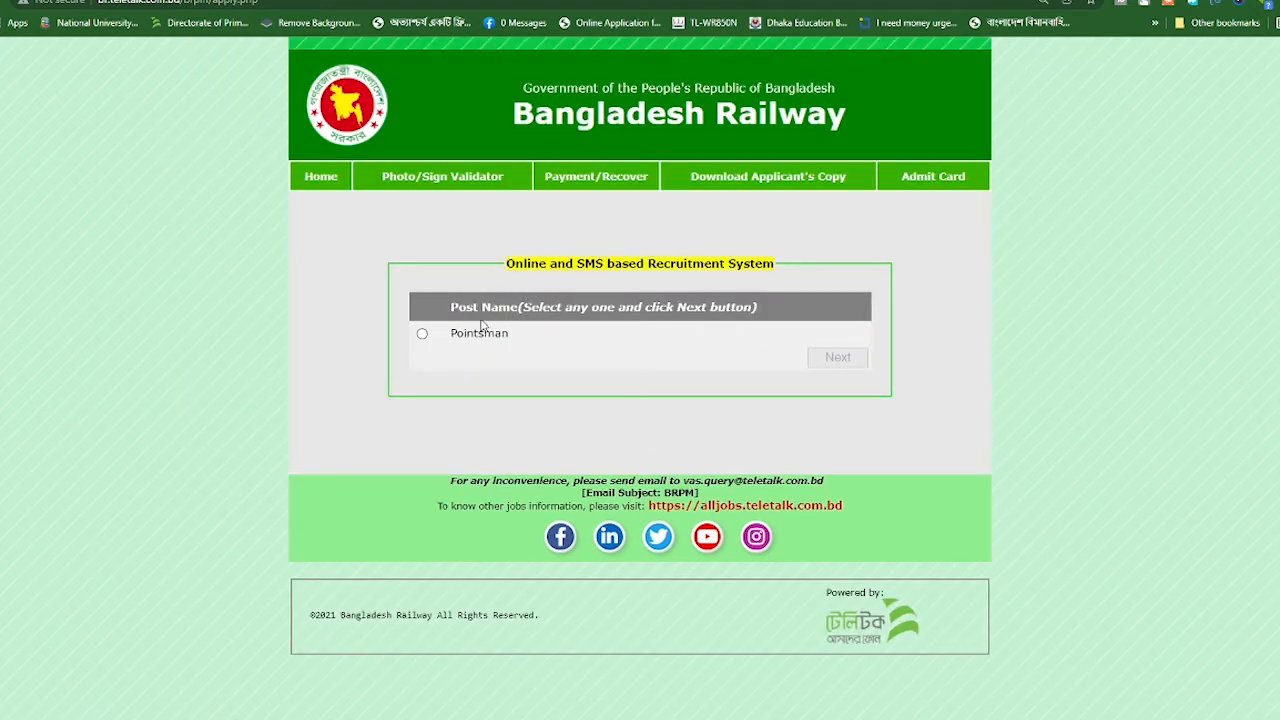
{"action": "left_click", "coordinate": [422, 336]}
{"action": "left_click", "coordinate": [831, 361]}
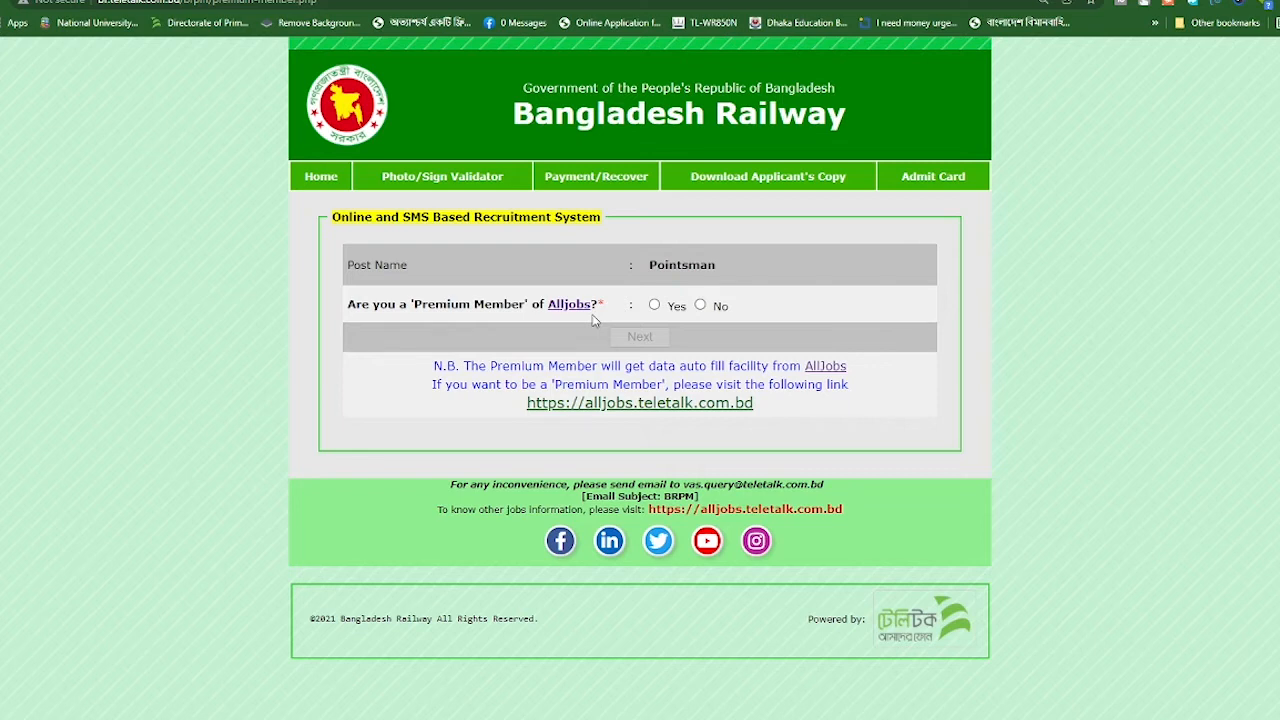
{"action": "left_click", "coordinate": [700, 306]}
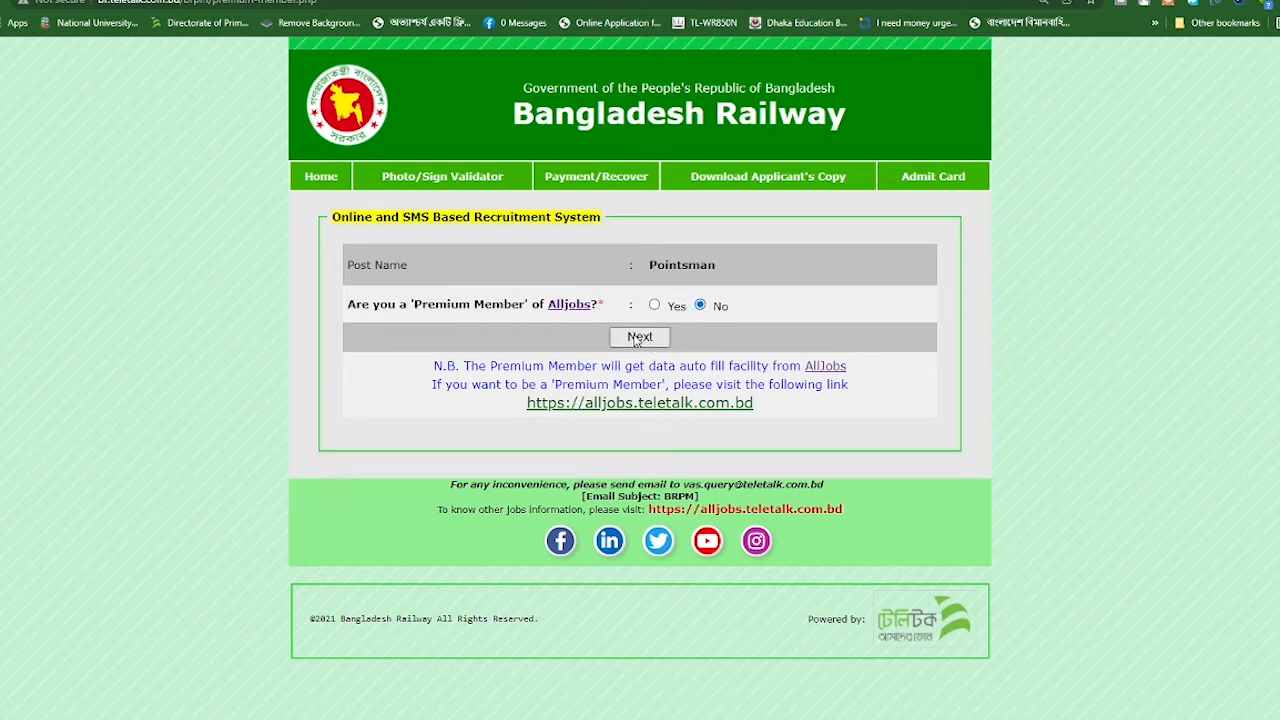
{"action": "left_click", "coordinate": [637, 338]}
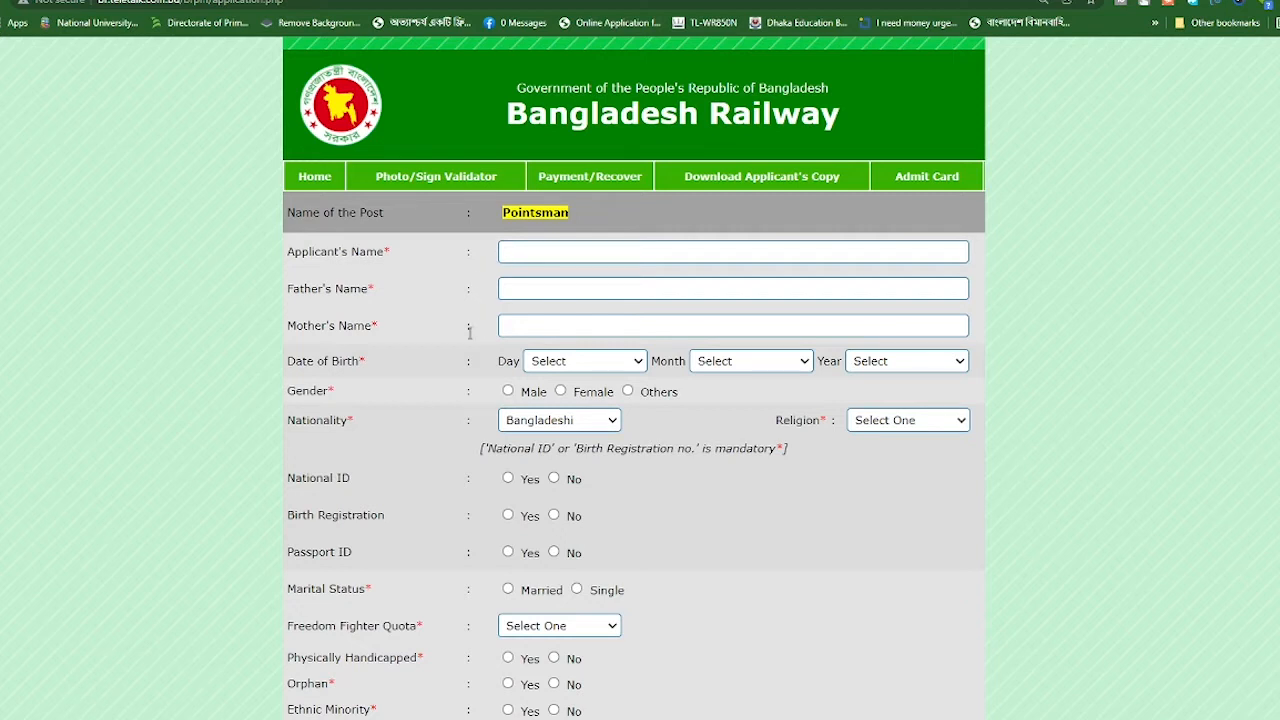
Focus the Applicant's Name field, then switch to the Windows desktop
{"action": "left_click", "coordinate": [548, 253]}
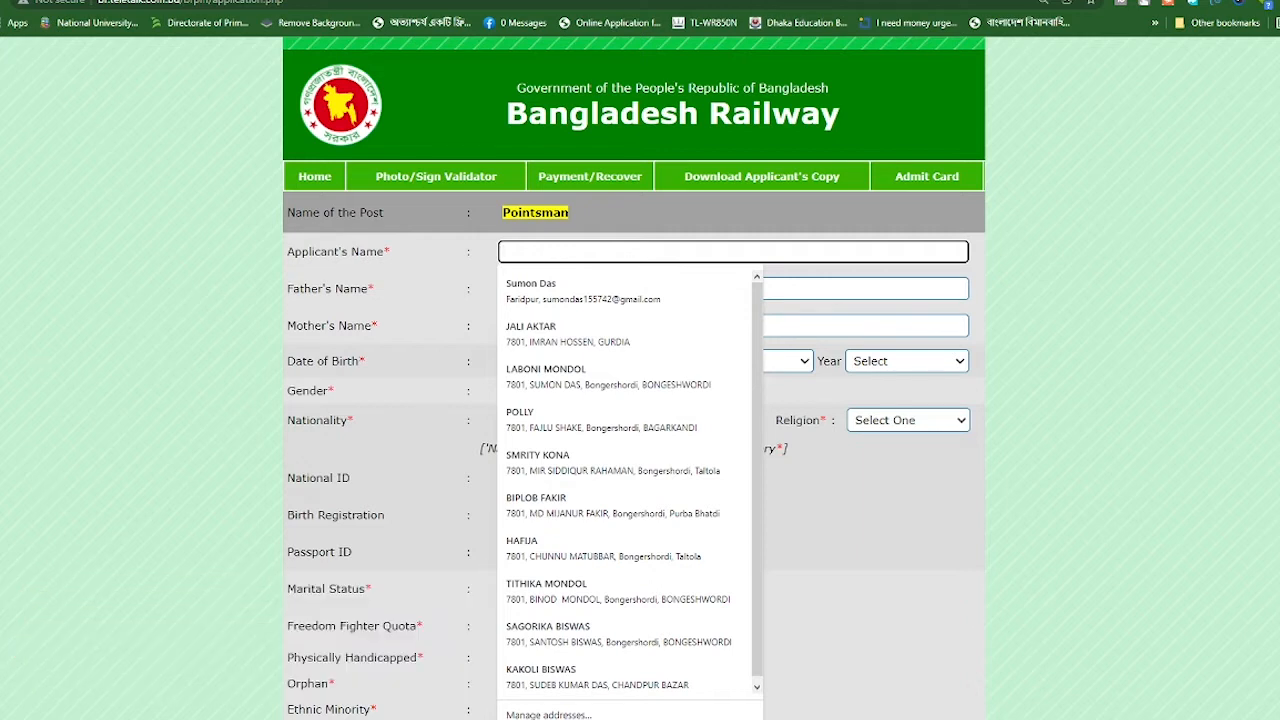
{"action": "key", "text": "super+d"}
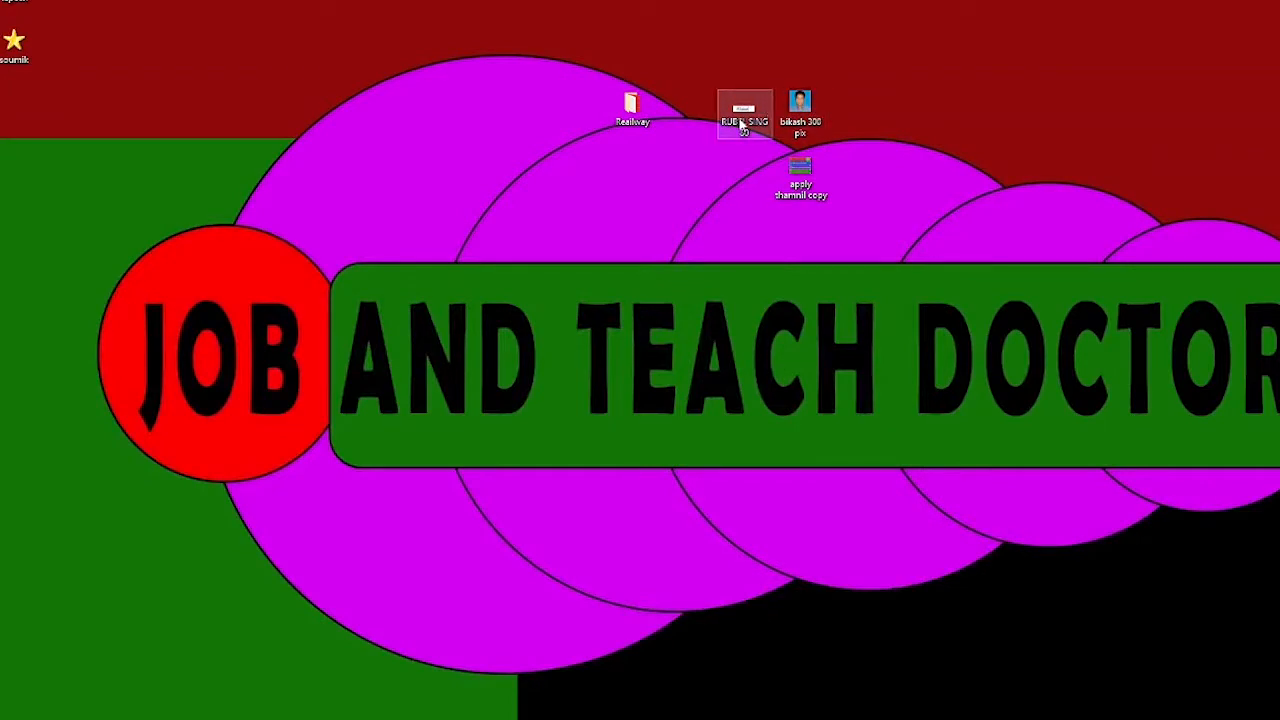
View the applicant's photo and signature image files in Windows Photos
{"action": "double_click", "coordinate": [800, 108]}
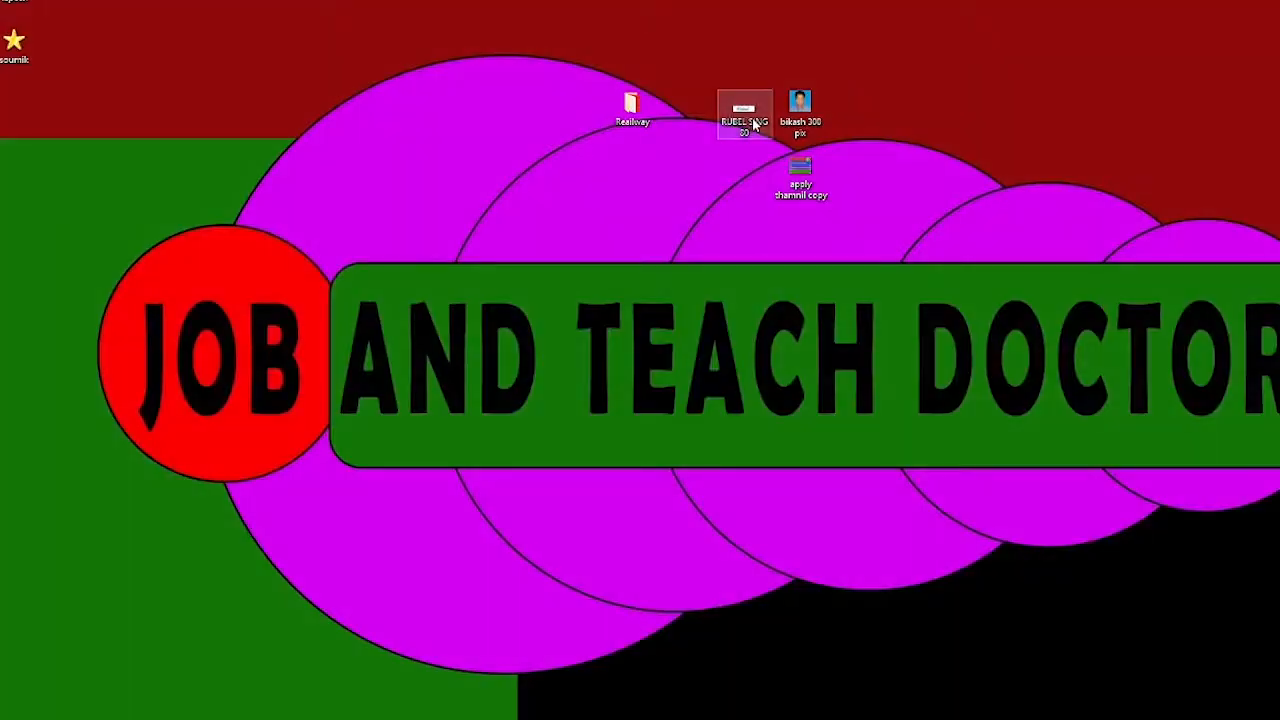
{"action": "double_click", "coordinate": [754, 124]}
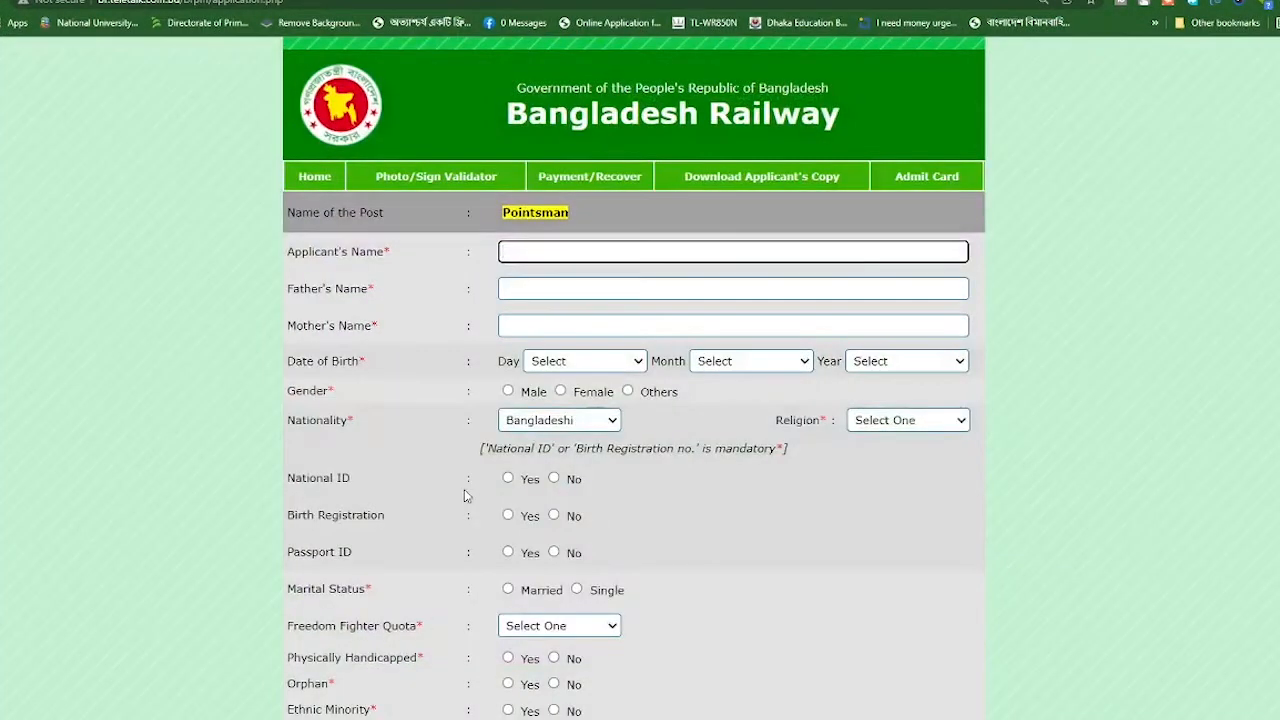
Enter the applicant's and father's names, and take the mother's name from autofill
{"action": "left_click", "coordinate": [532, 253]}
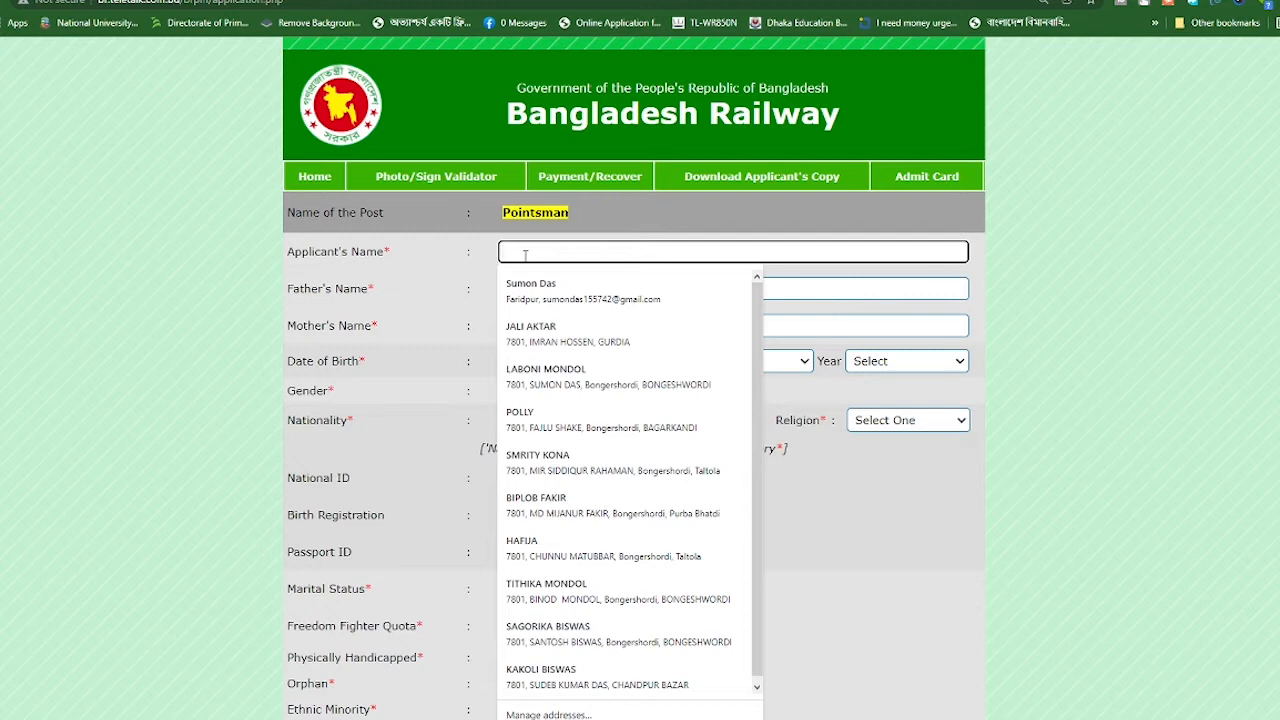
{"action": "type", "text": "RU"}
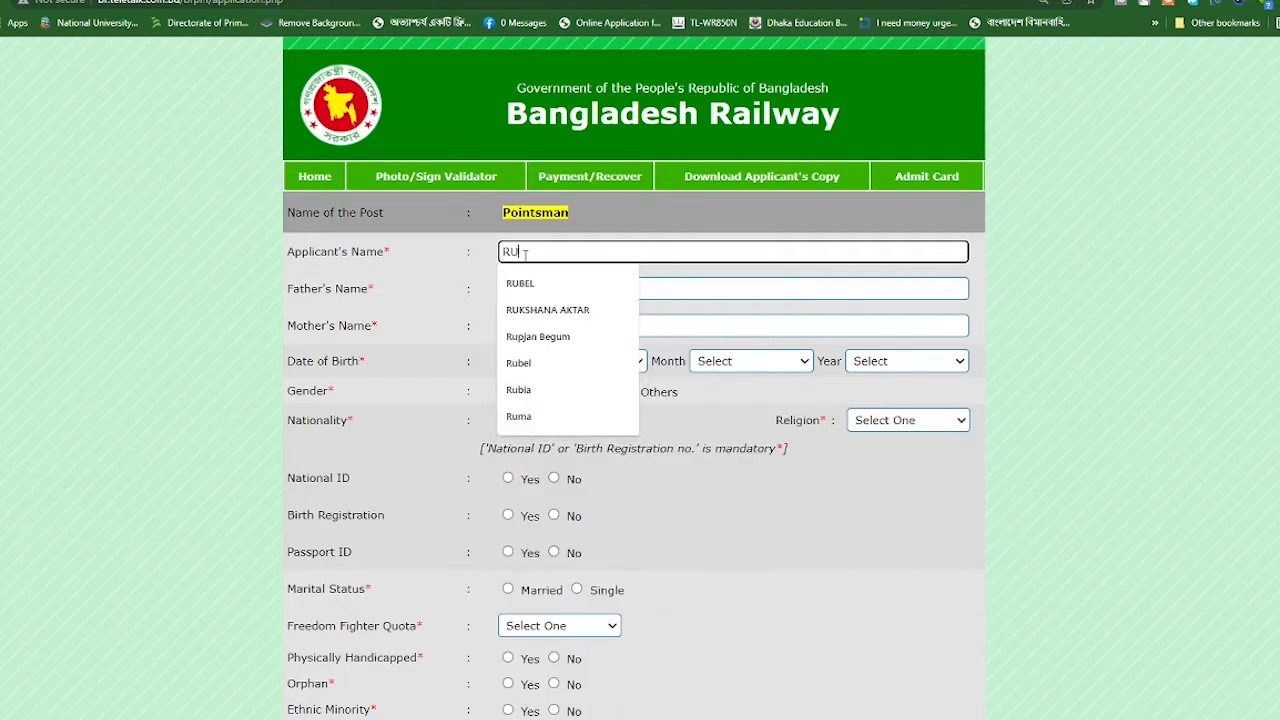
{"action": "type", "text": "BE"}
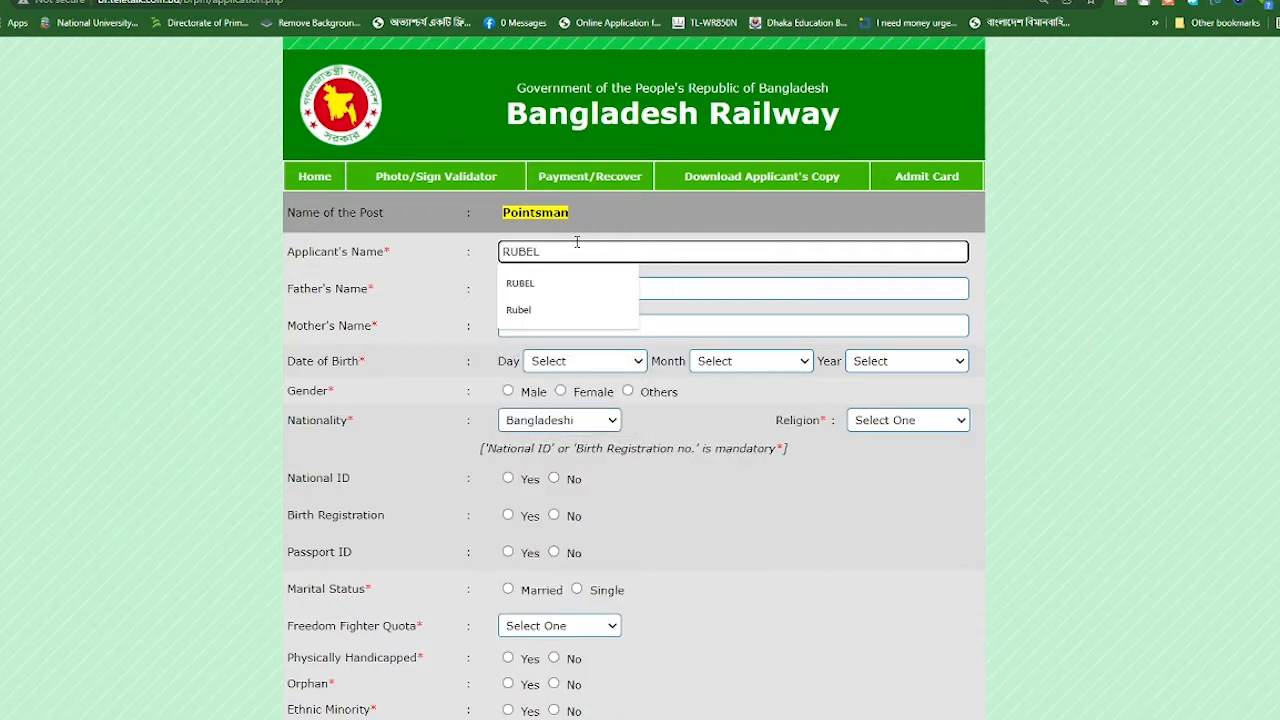
{"action": "type", "text": "L"}
{"action": "left_click", "coordinate": [708, 283]}
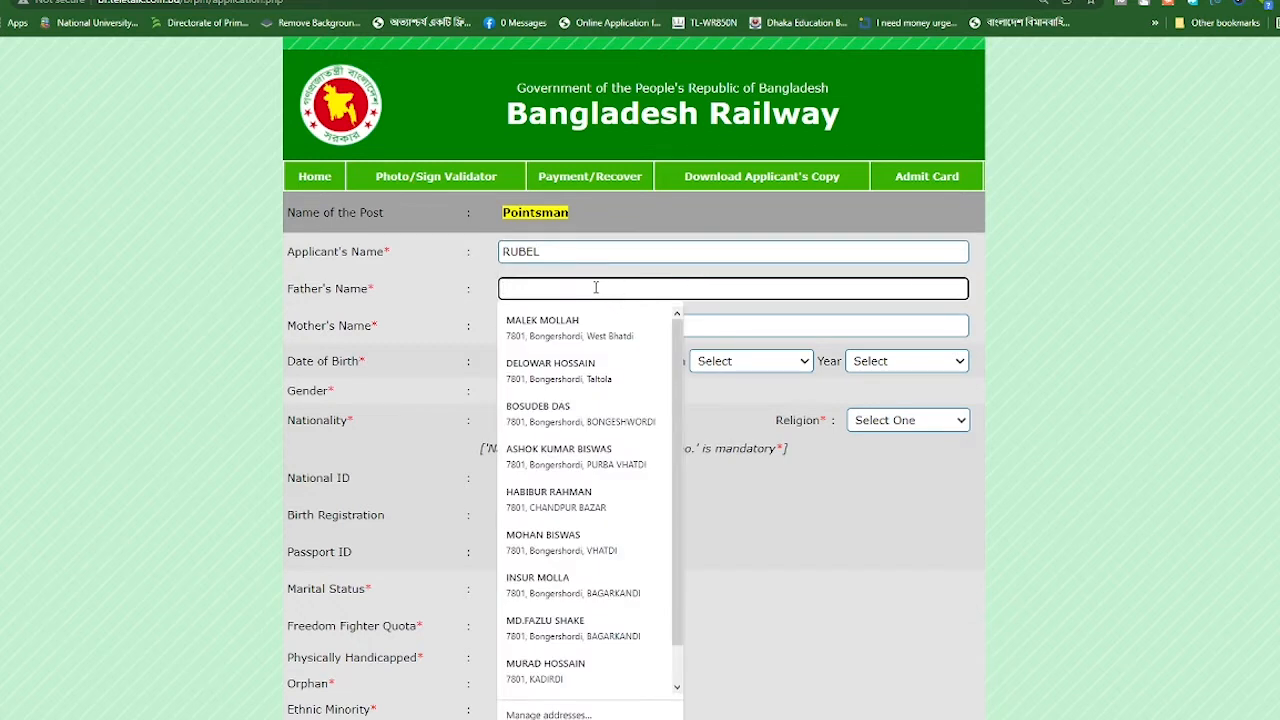
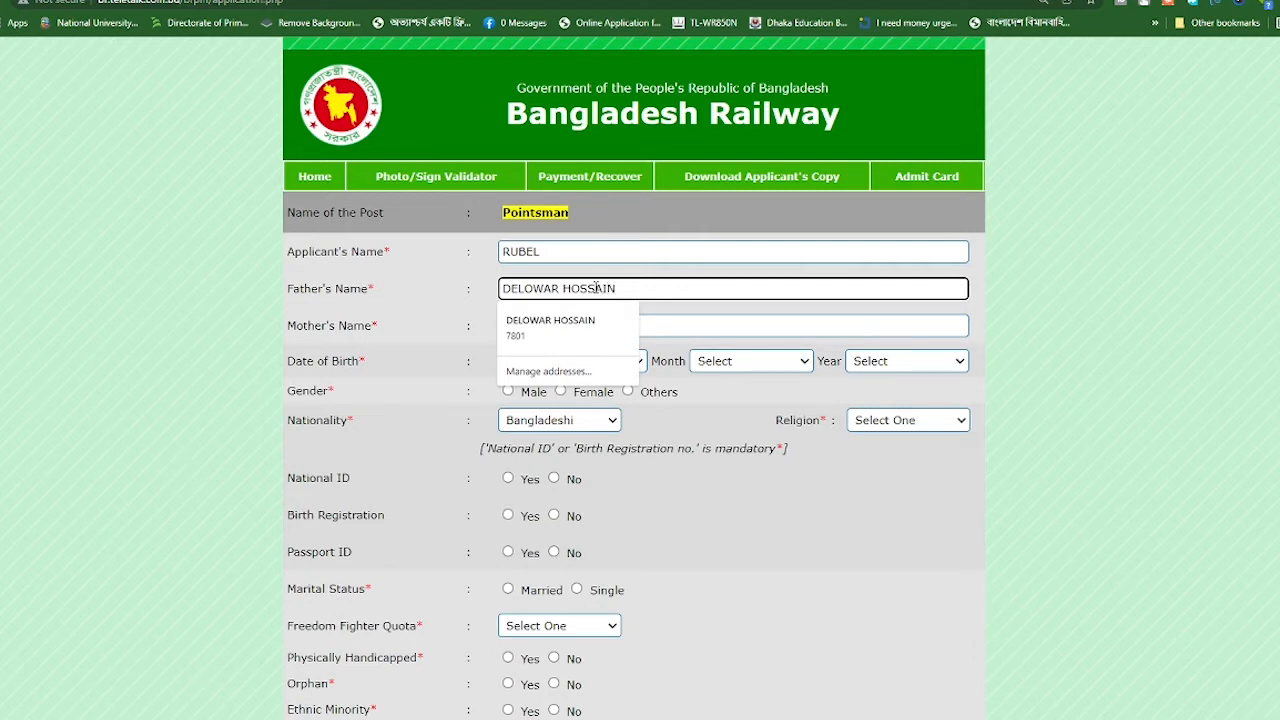
{"action": "left_click", "coordinate": [548, 330]}
{"action": "left_click", "coordinate": [545, 329]}
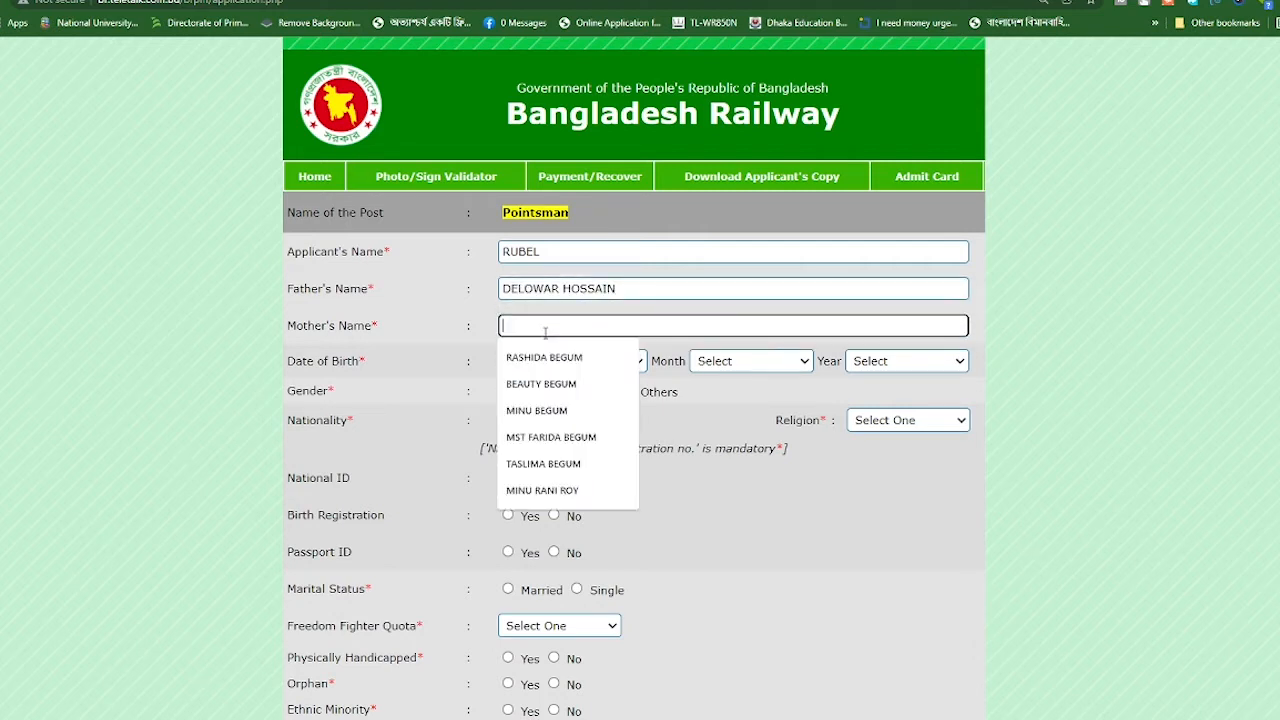
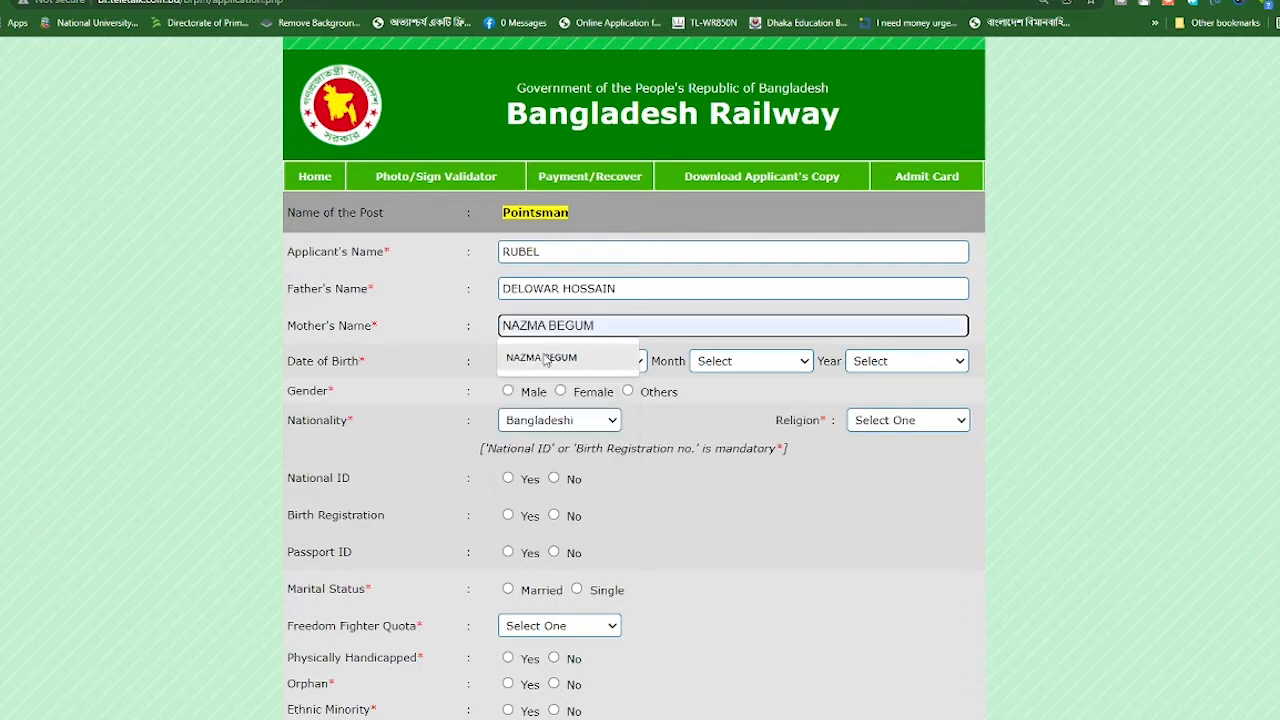
{"action": "left_click", "coordinate": [550, 357]}
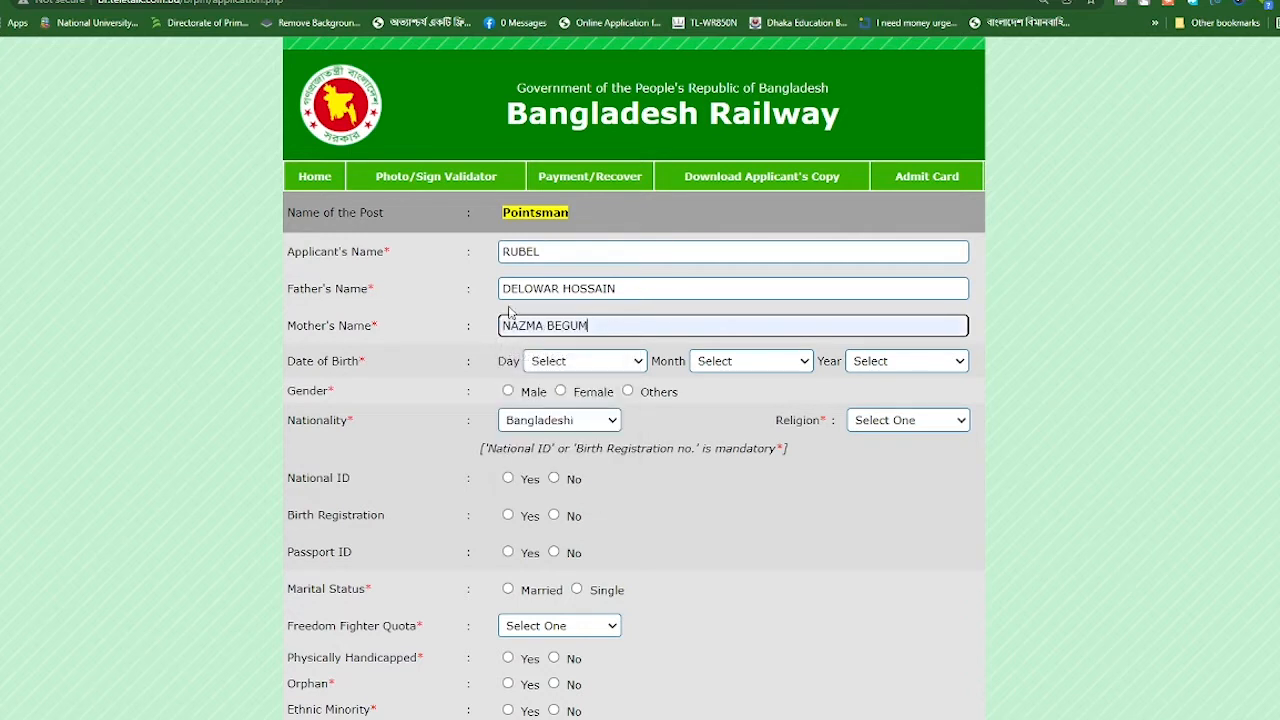
{"action": "left_click", "coordinate": [557, 371]}
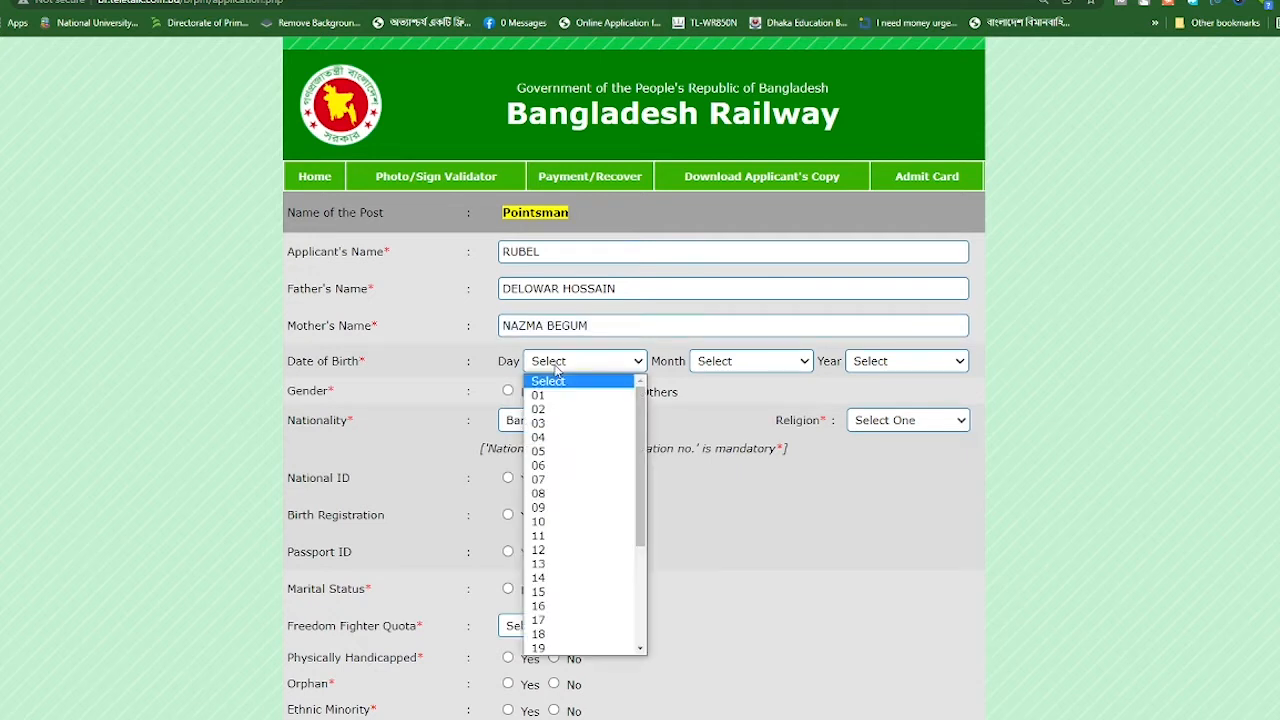
{"action": "left_click", "coordinate": [550, 493]}
{"action": "left_click", "coordinate": [748, 361]}
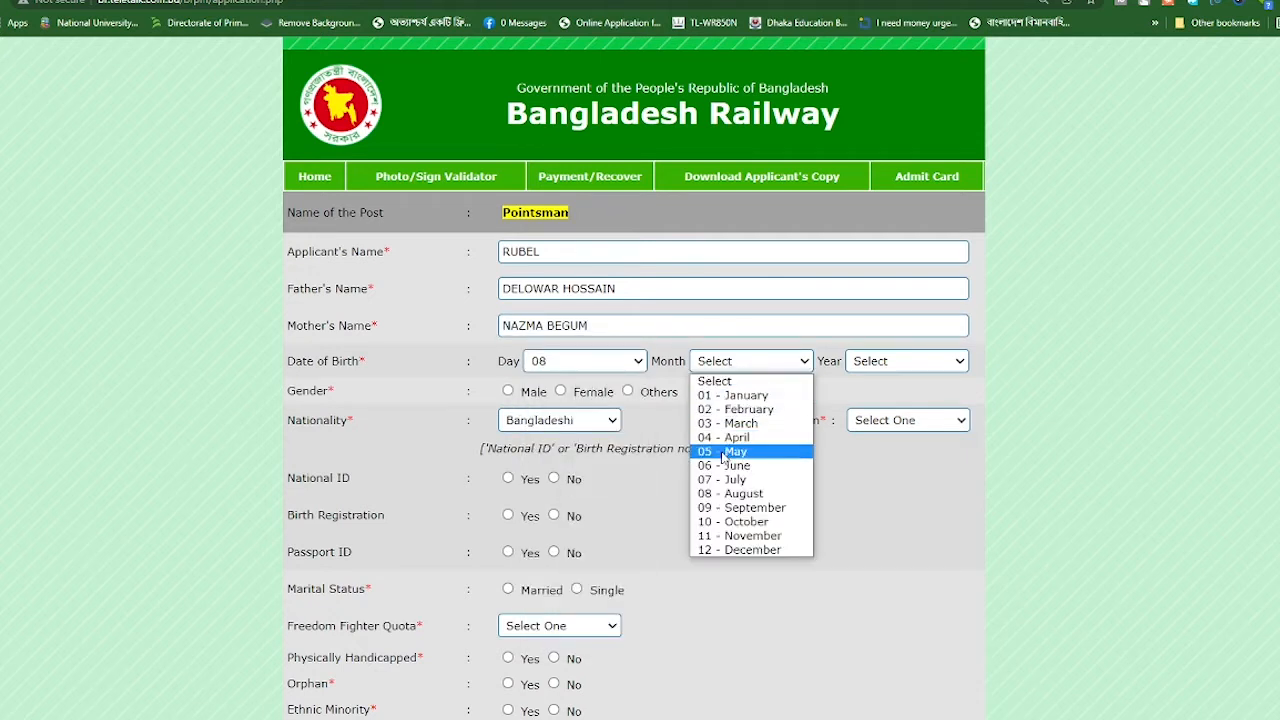
{"action": "left_click", "coordinate": [730, 549]}
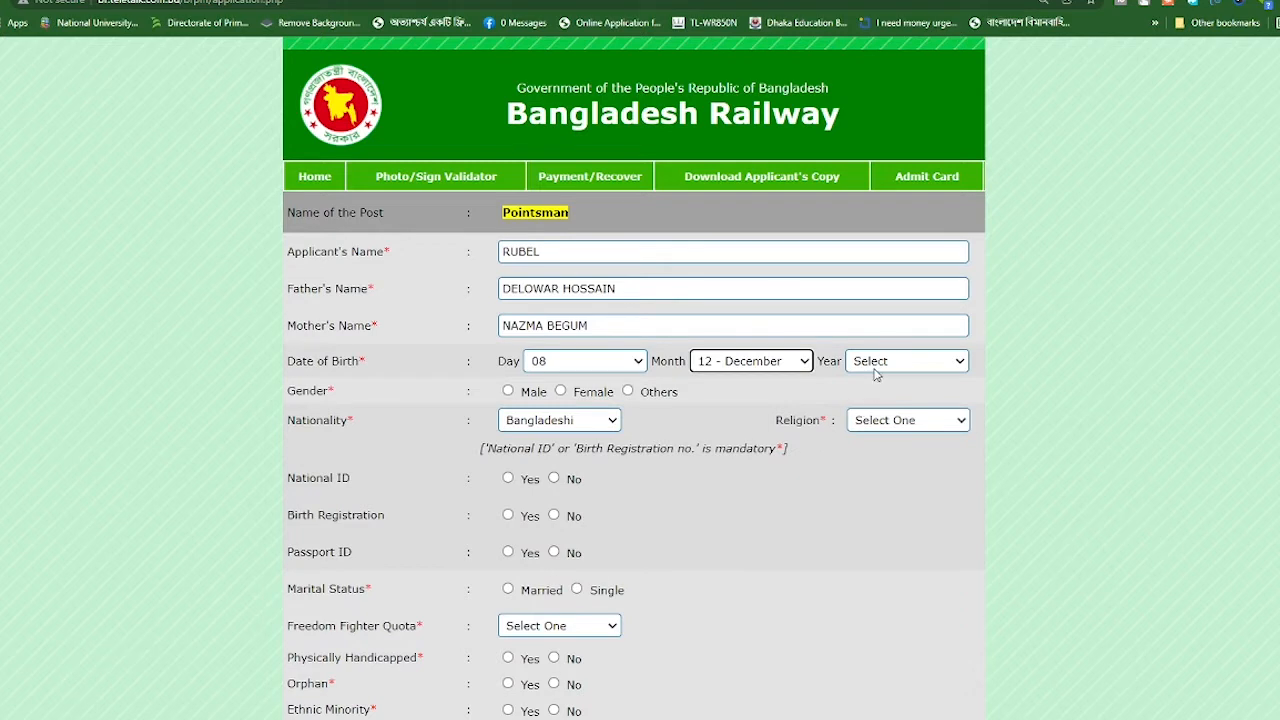
{"action": "left_click", "coordinate": [875, 372]}
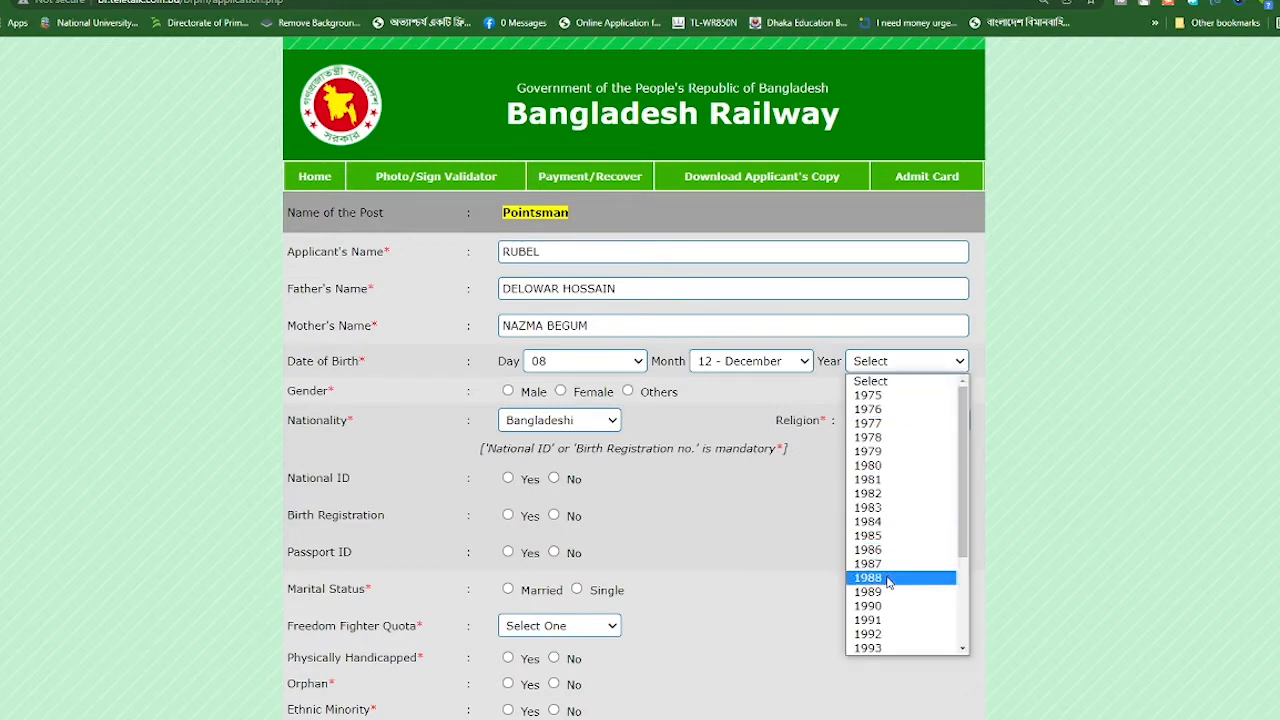
{"action": "scroll", "coordinate": [887, 579], "scroll_direction": "down", "scroll_amount": 3}
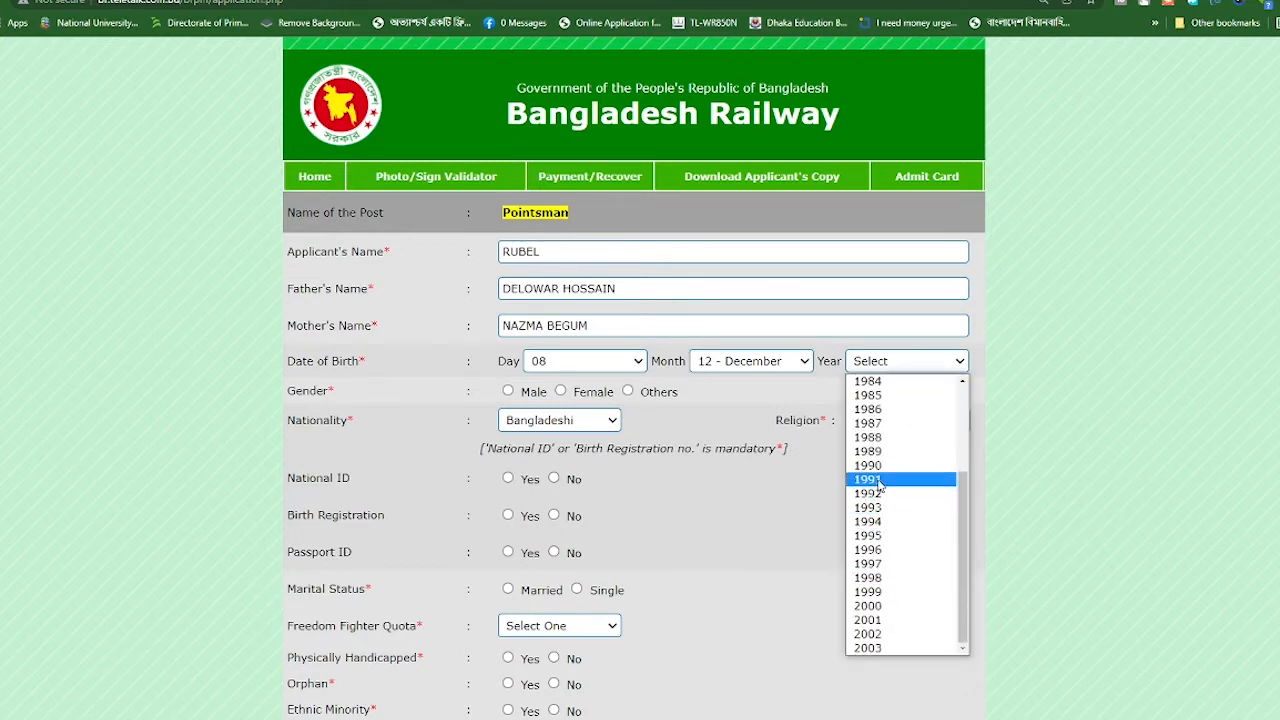
{"action": "scroll", "coordinate": [880, 545], "scroll_direction": "up", "scroll_amount": 3}
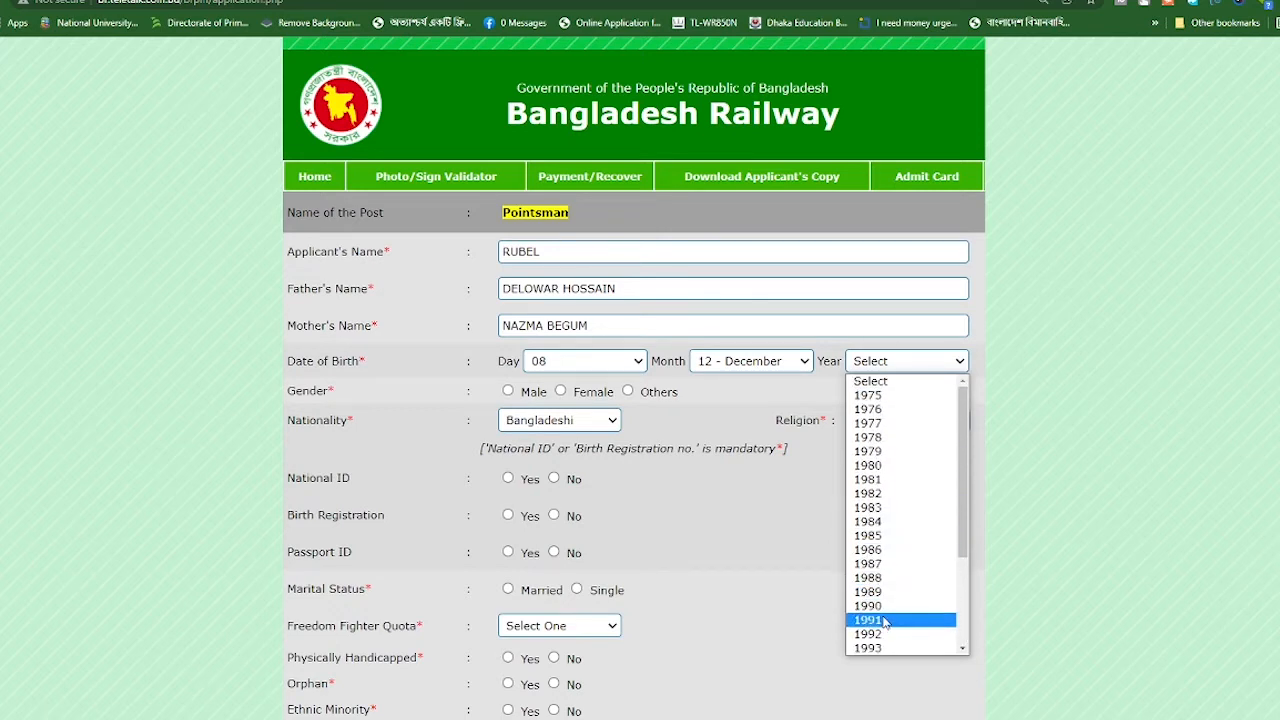
{"action": "left_click", "coordinate": [870, 648]}
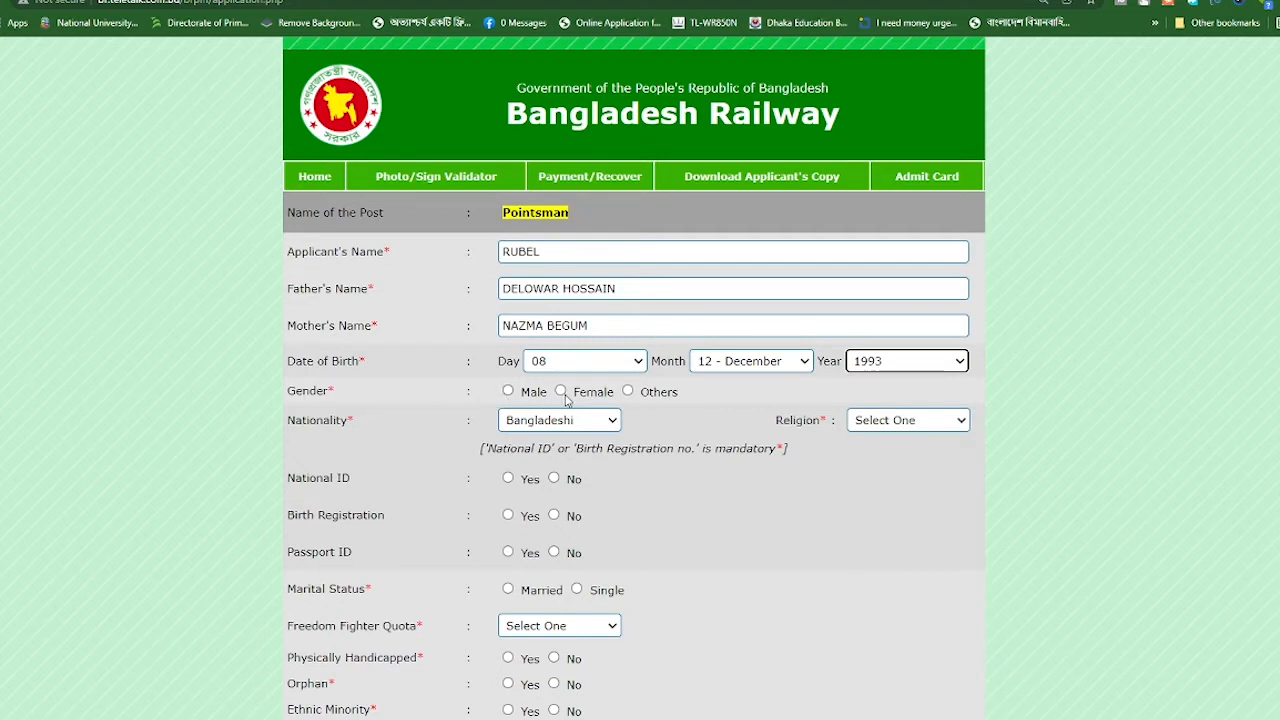
Set the gender to Male and the religion to Islam
{"action": "left_click", "coordinate": [508, 391]}
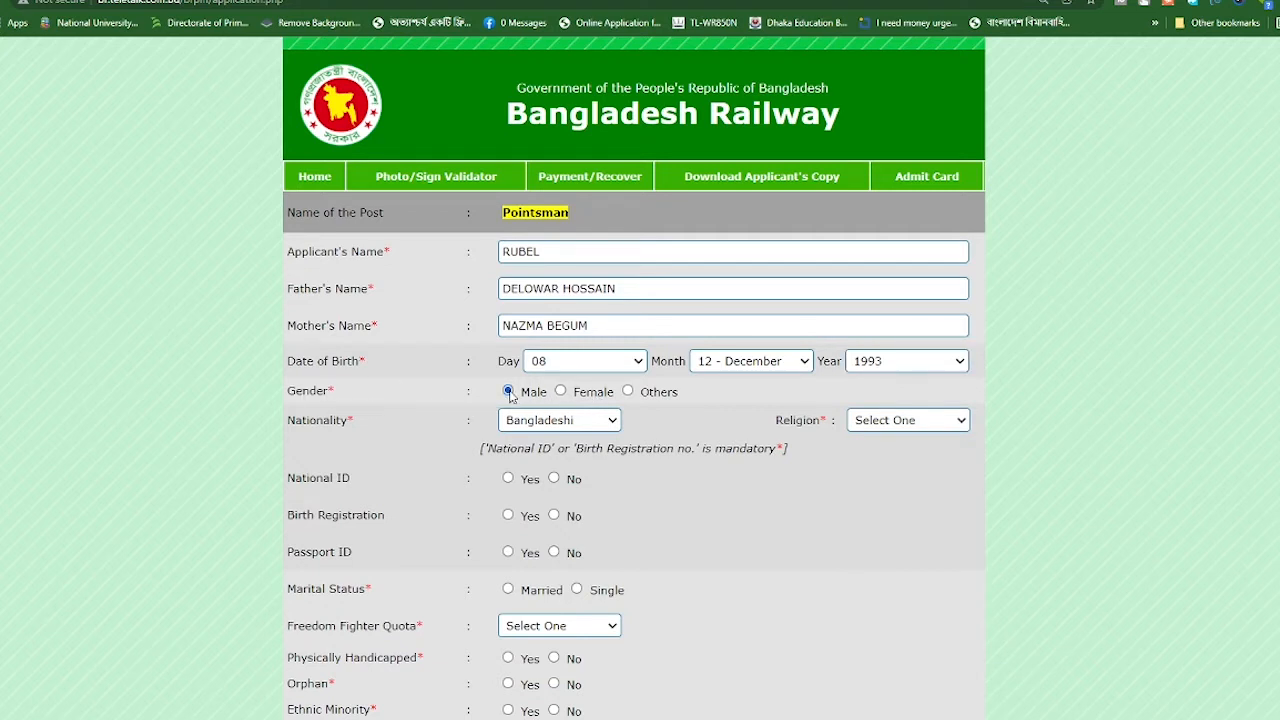
{"action": "left_click", "coordinate": [560, 392]}
{"action": "left_click", "coordinate": [508, 391]}
{"action": "left_click", "coordinate": [900, 425]}
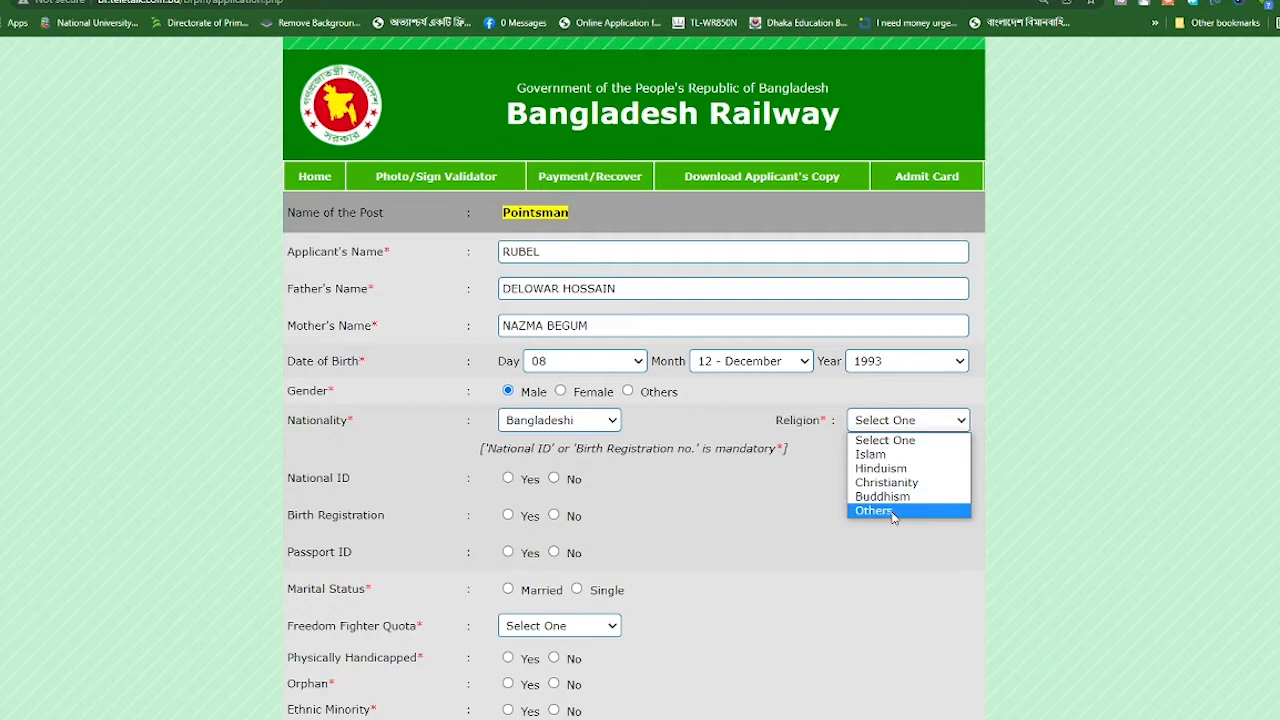
{"action": "left_click", "coordinate": [875, 458]}
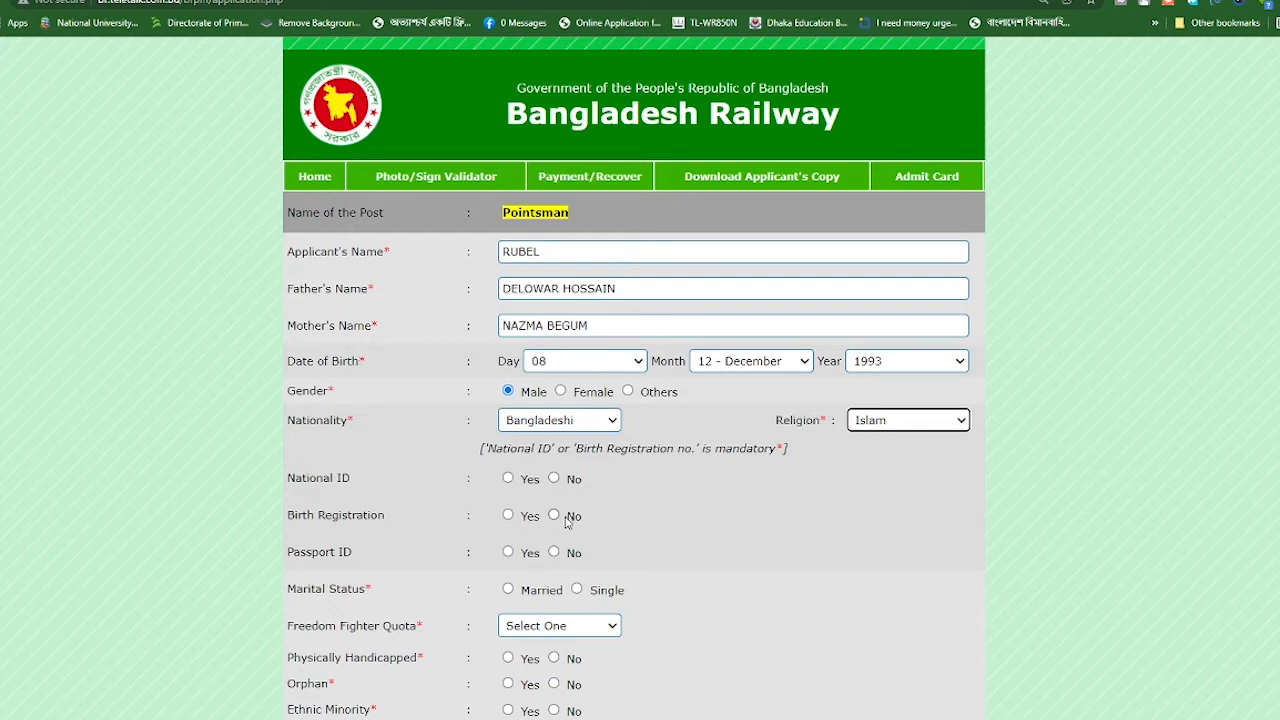
Mark National ID as Yes, enter the applicant's NID number, and answer No for Birth Registration
{"action": "left_click", "coordinate": [509, 479]}
{"action": "left_click", "coordinate": [690, 480]}
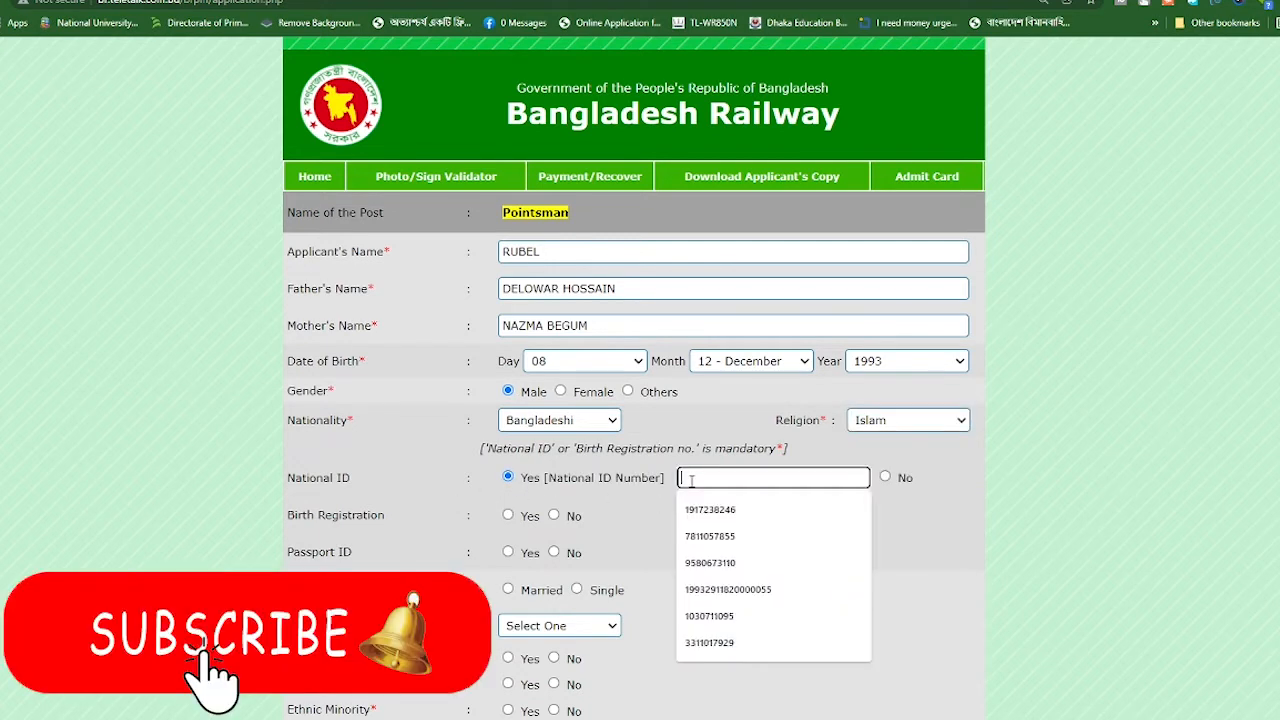
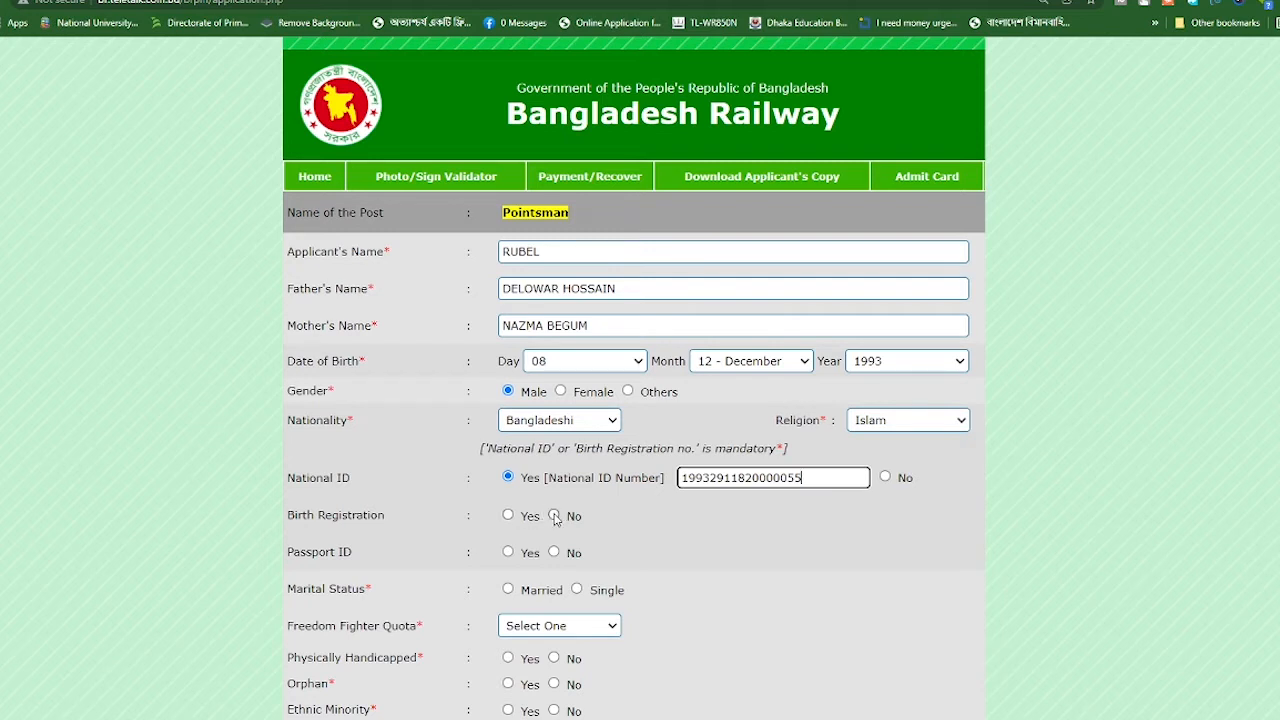
{"action": "left_click", "coordinate": [554, 516]}
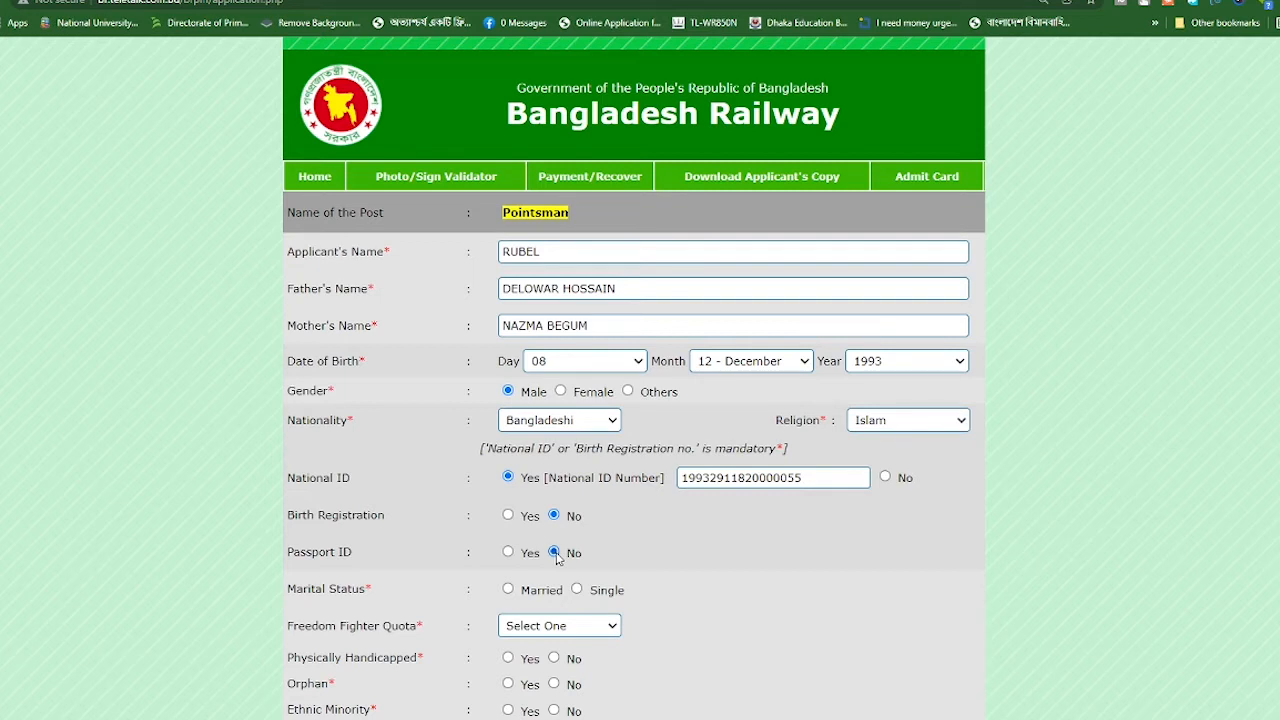
{"action": "scroll", "coordinate": [514, 546], "scroll_direction": "down", "scroll_amount": 1}
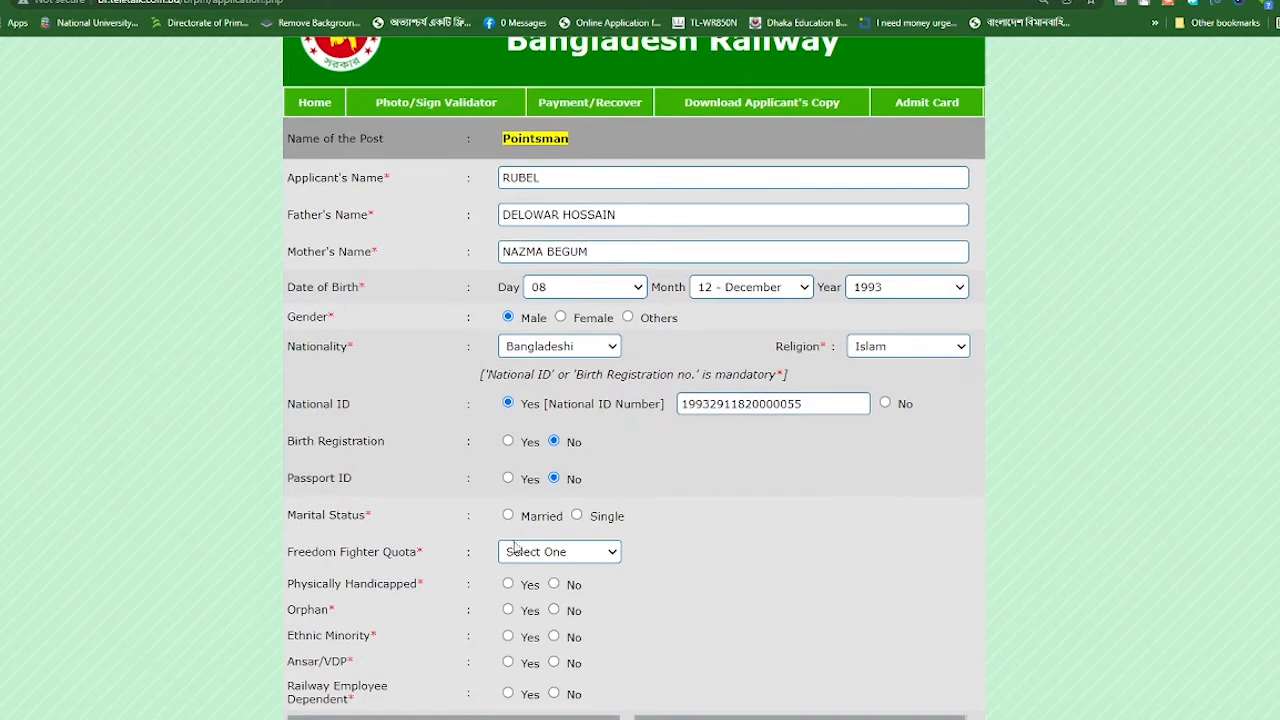
{"action": "scroll", "coordinate": [514, 546], "scroll_direction": "down", "scroll_amount": 2}
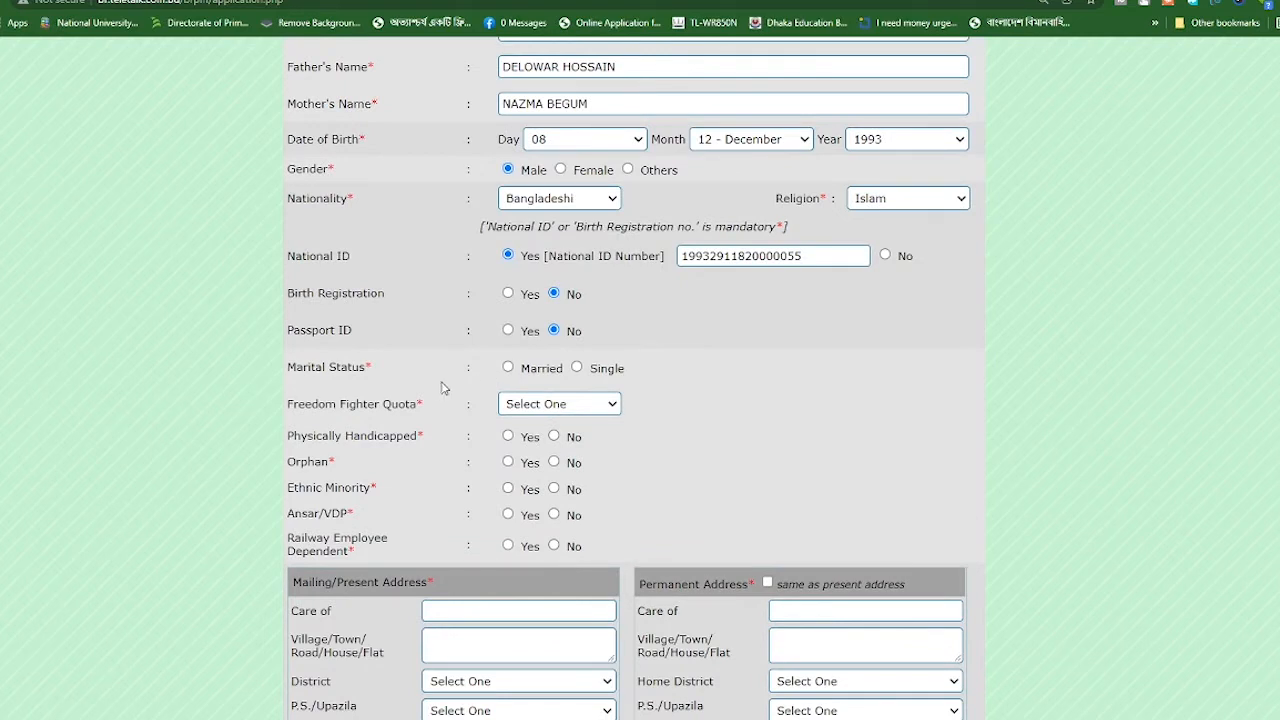
Record marital status as Single instead of Married, leaving no spouse name
{"action": "left_click", "coordinate": [508, 368]}
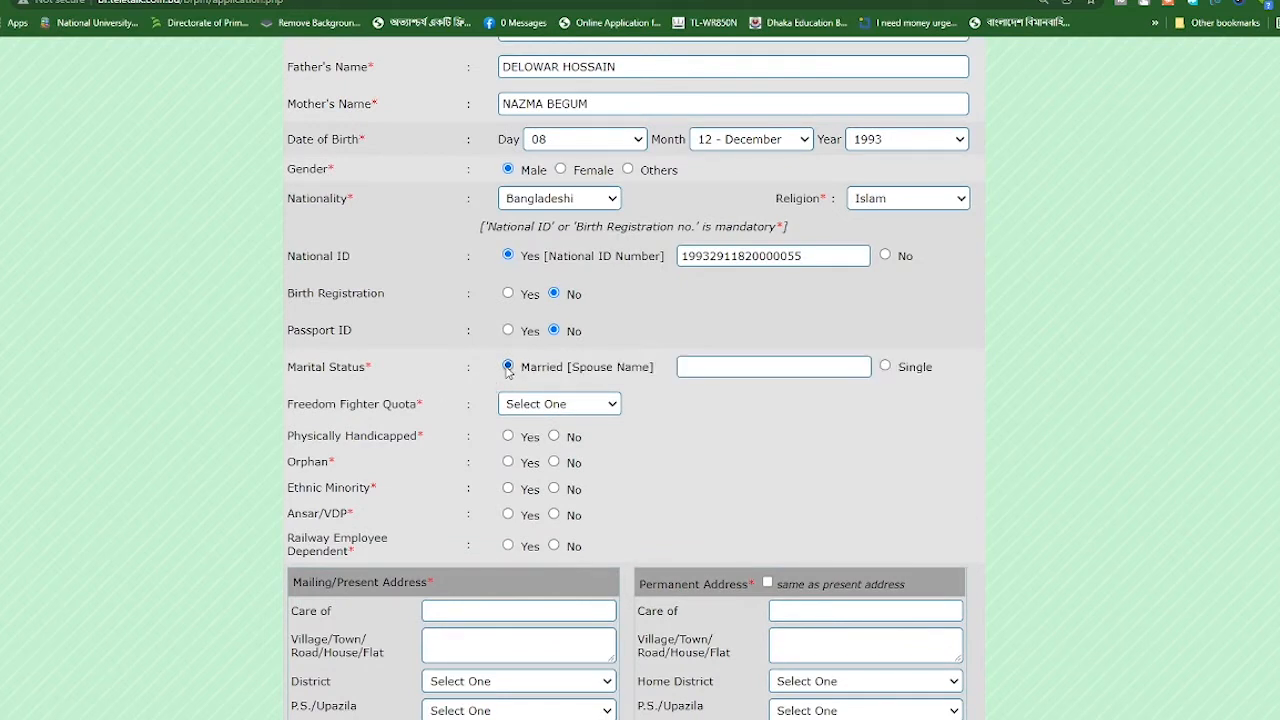
{"action": "left_click", "coordinate": [732, 367]}
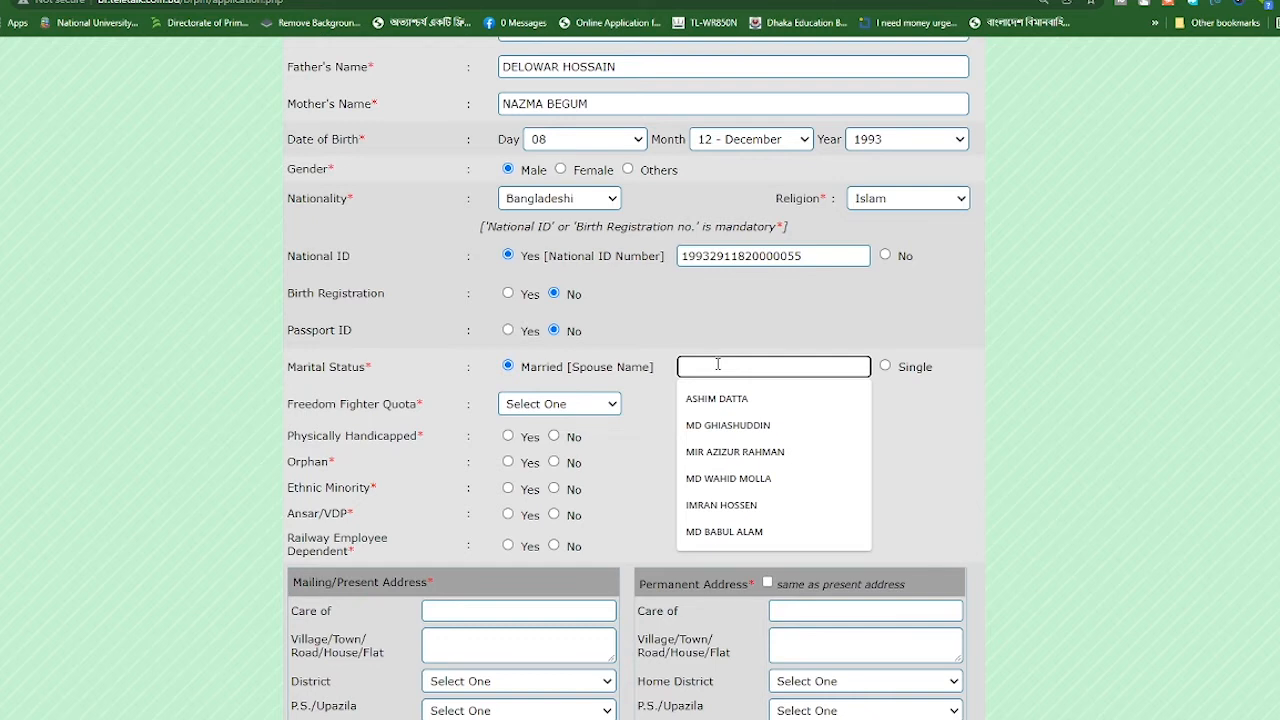
{"action": "left_click", "coordinate": [885, 366]}
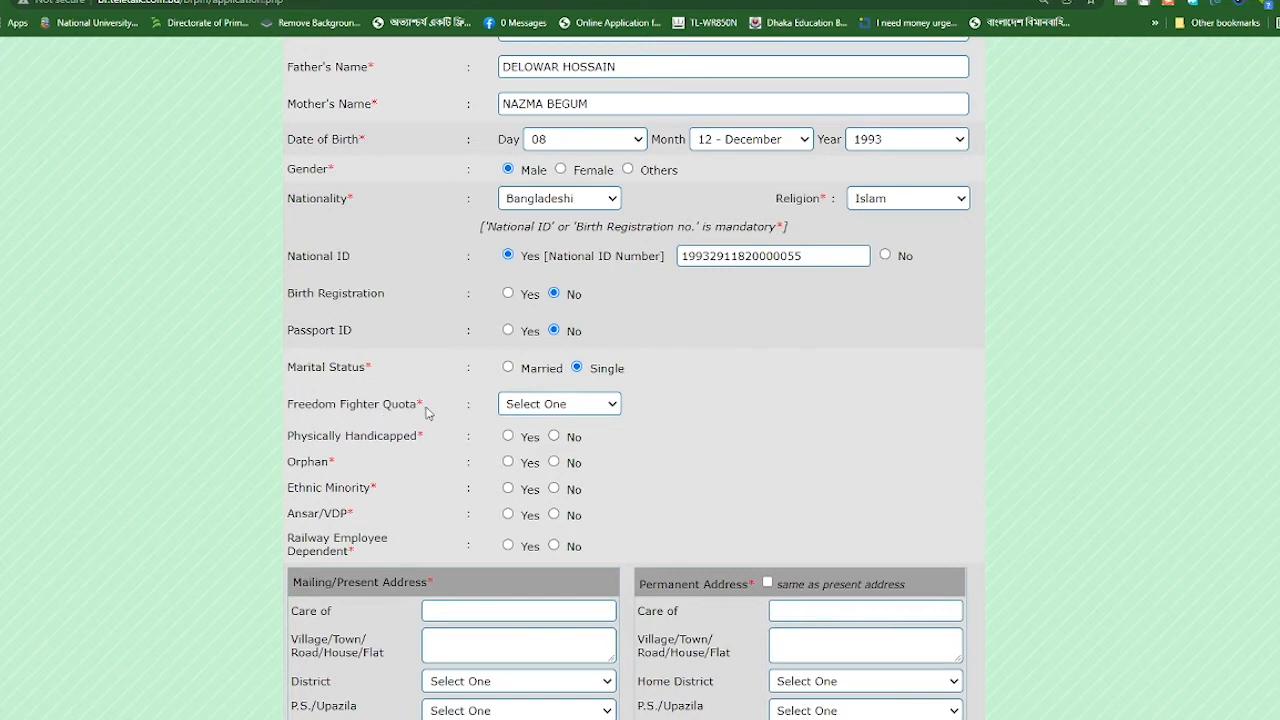
{"action": "left_click", "coordinate": [512, 403]}
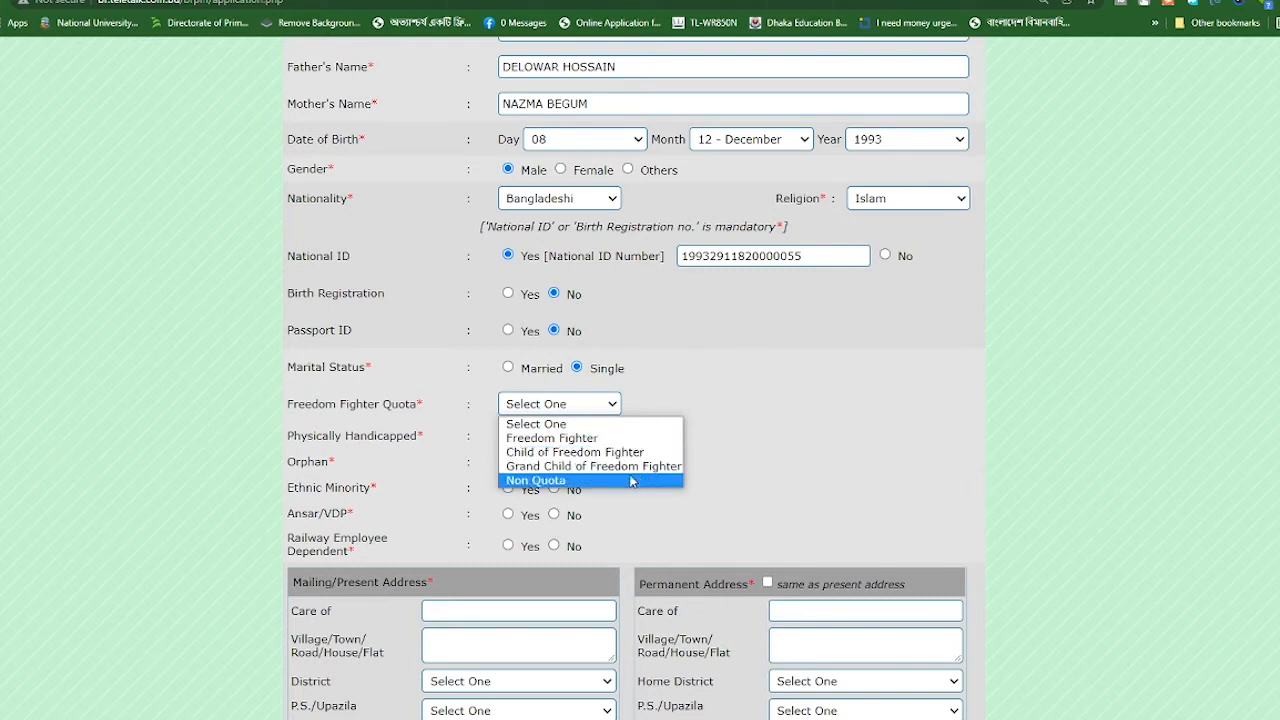
Set Freedom Fighter Quota to Non Quota; answer No for handicapped, orphan, Ansar/VDP, railway dependent
{"action": "left_click", "coordinate": [528, 482]}
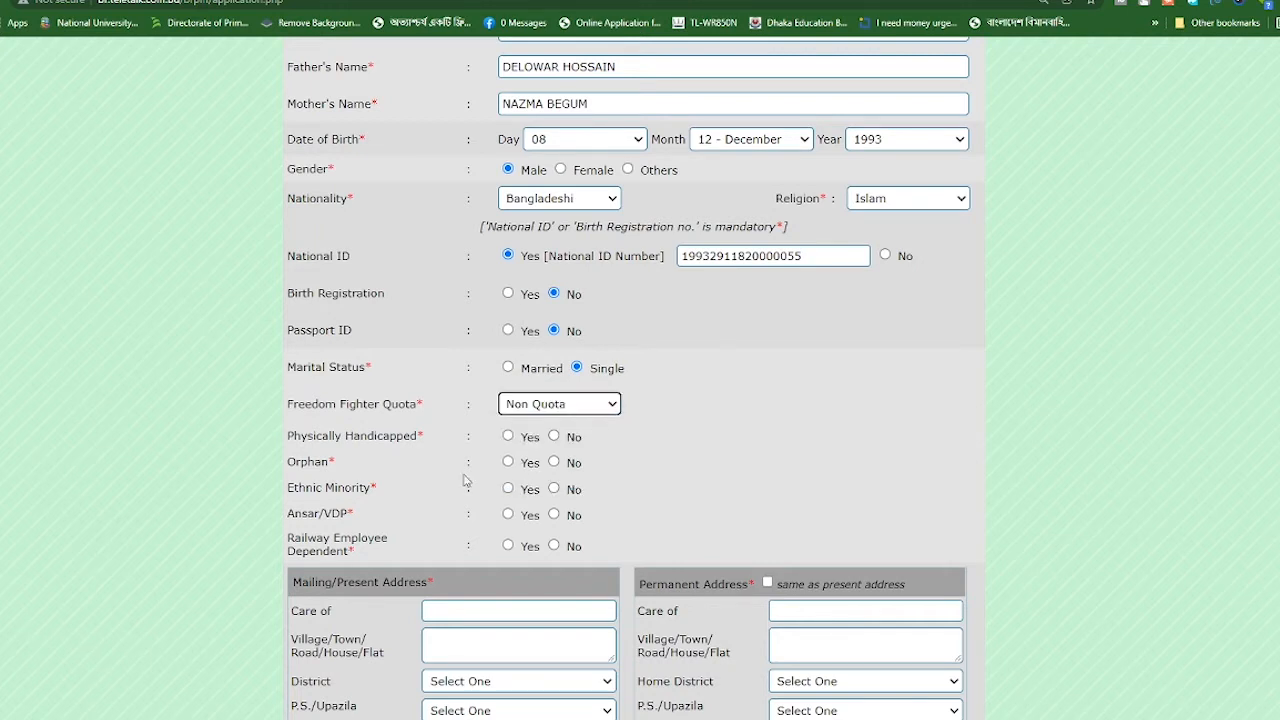
{"action": "left_click", "coordinate": [554, 437]}
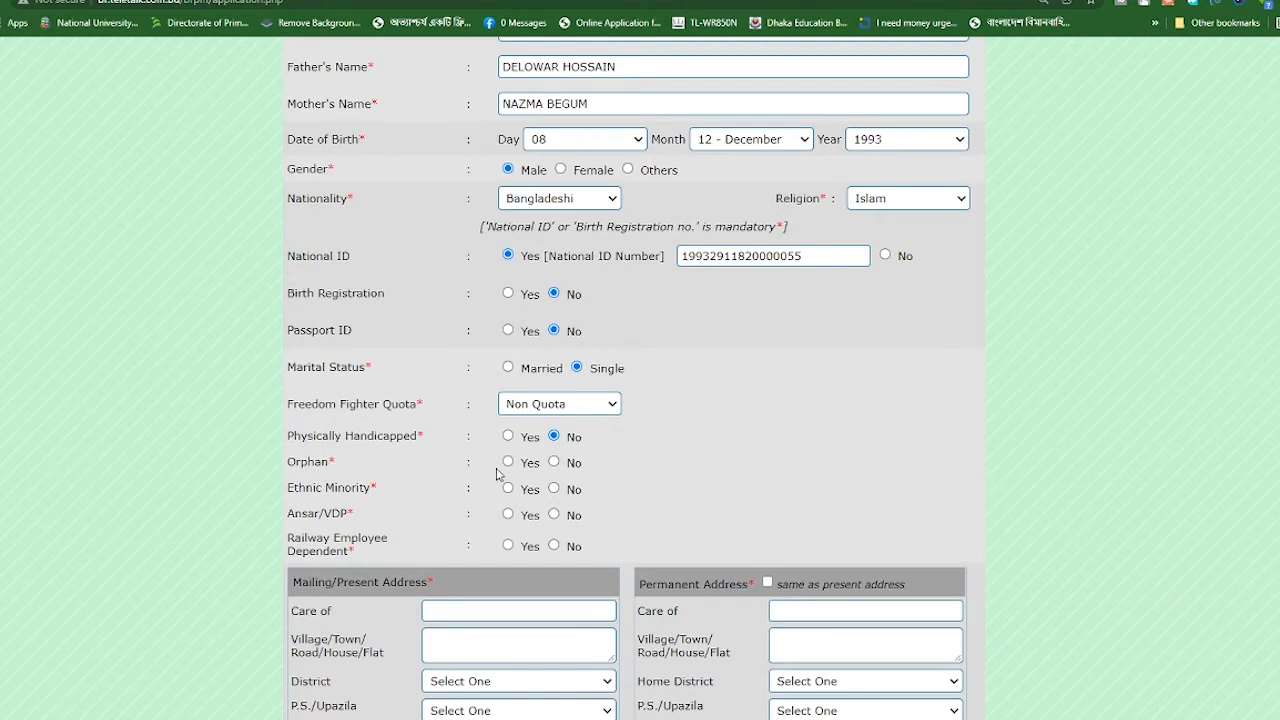
{"action": "left_click", "coordinate": [554, 464]}
{"action": "left_click", "coordinate": [554, 515]}
{"action": "left_click", "coordinate": [554, 546]}
{"action": "scroll", "coordinate": [355, 617], "scroll_direction": "down", "scroll_amount": 2}
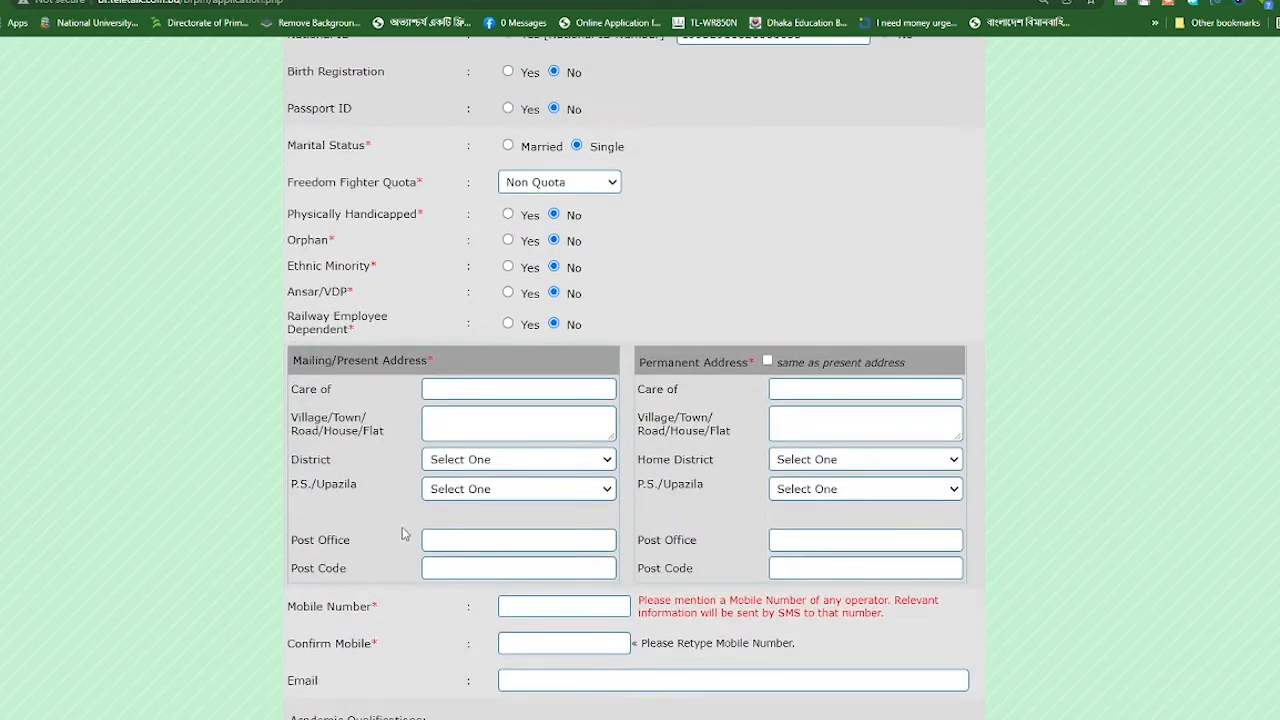
{"action": "scroll", "coordinate": [381, 505], "scroll_direction": "down", "scroll_amount": 1}
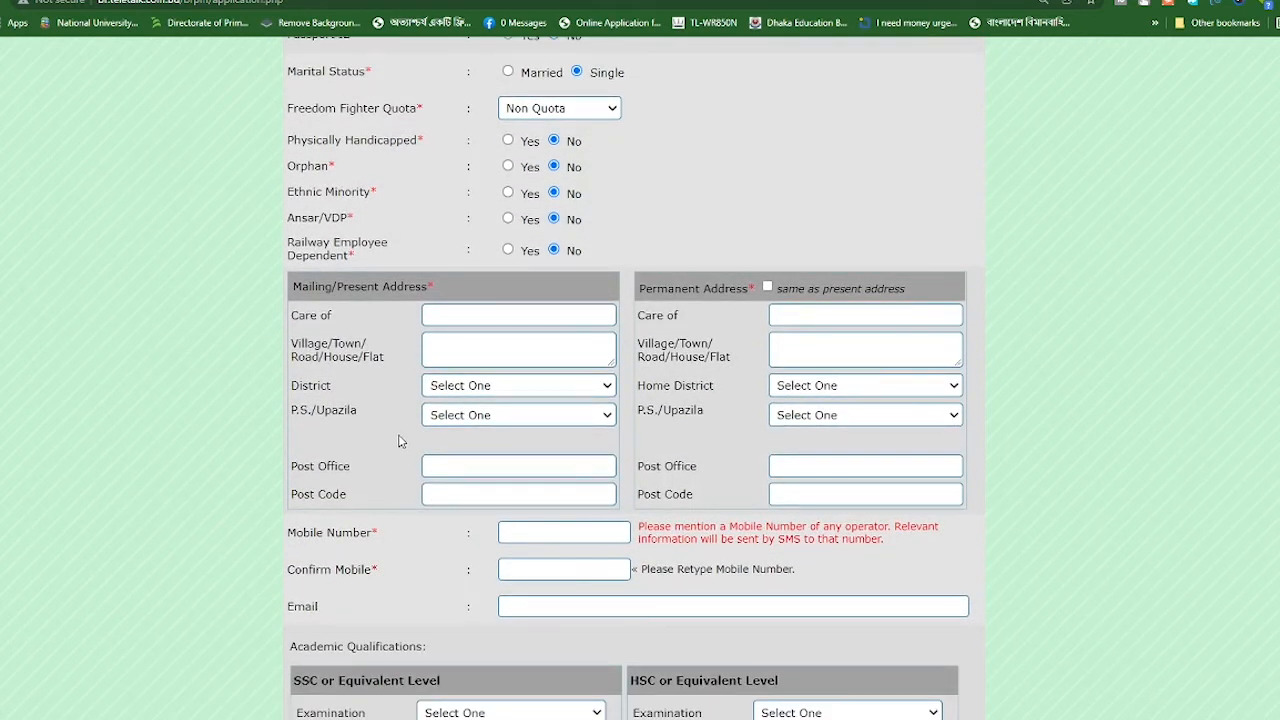
{"action": "left_click", "coordinate": [472, 316]}
{"action": "left_click", "coordinate": [476, 352]}
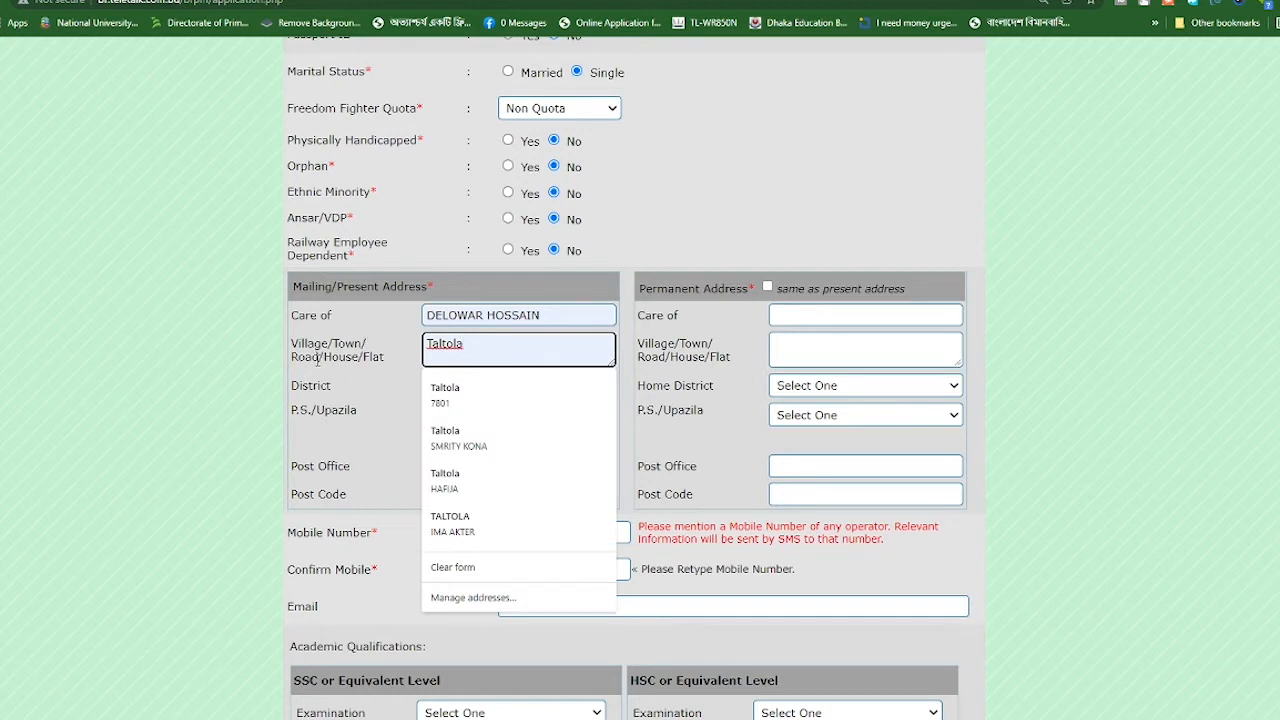
{"action": "key", "text": "Down"}
{"action": "key", "text": "Return"}
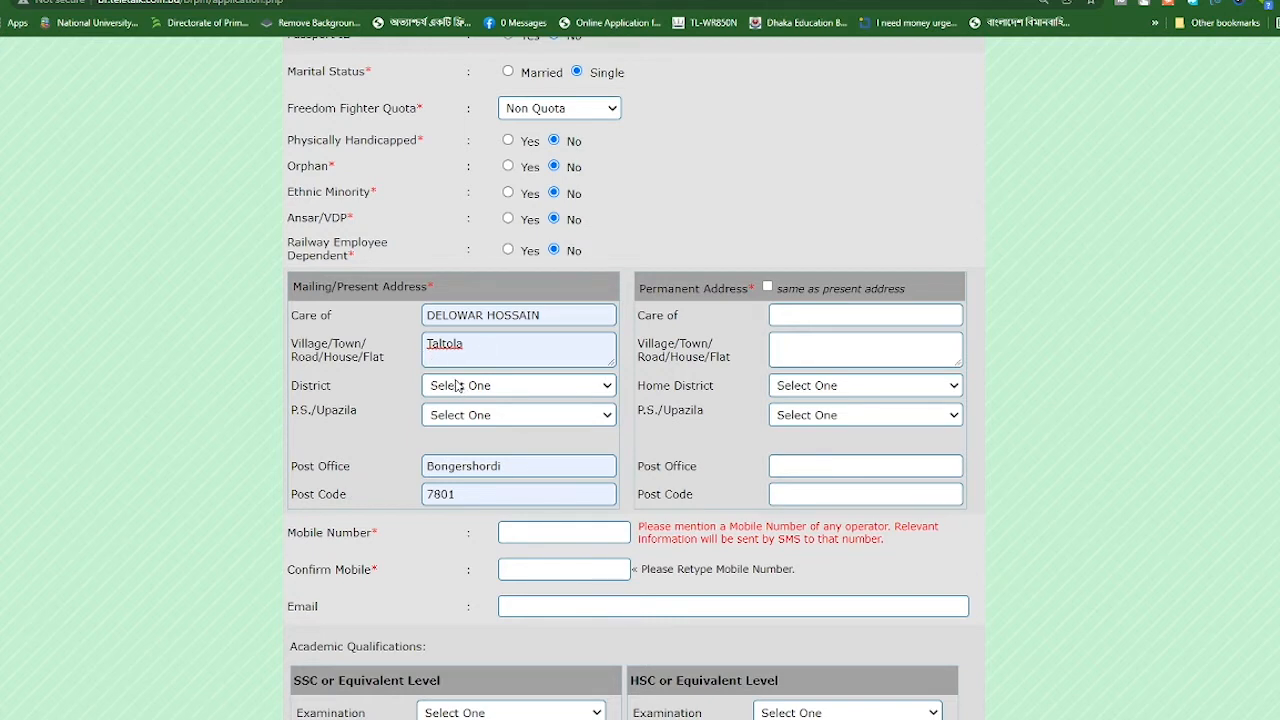
Choose Faridpur as the district
{"action": "left_click", "coordinate": [452, 386]}
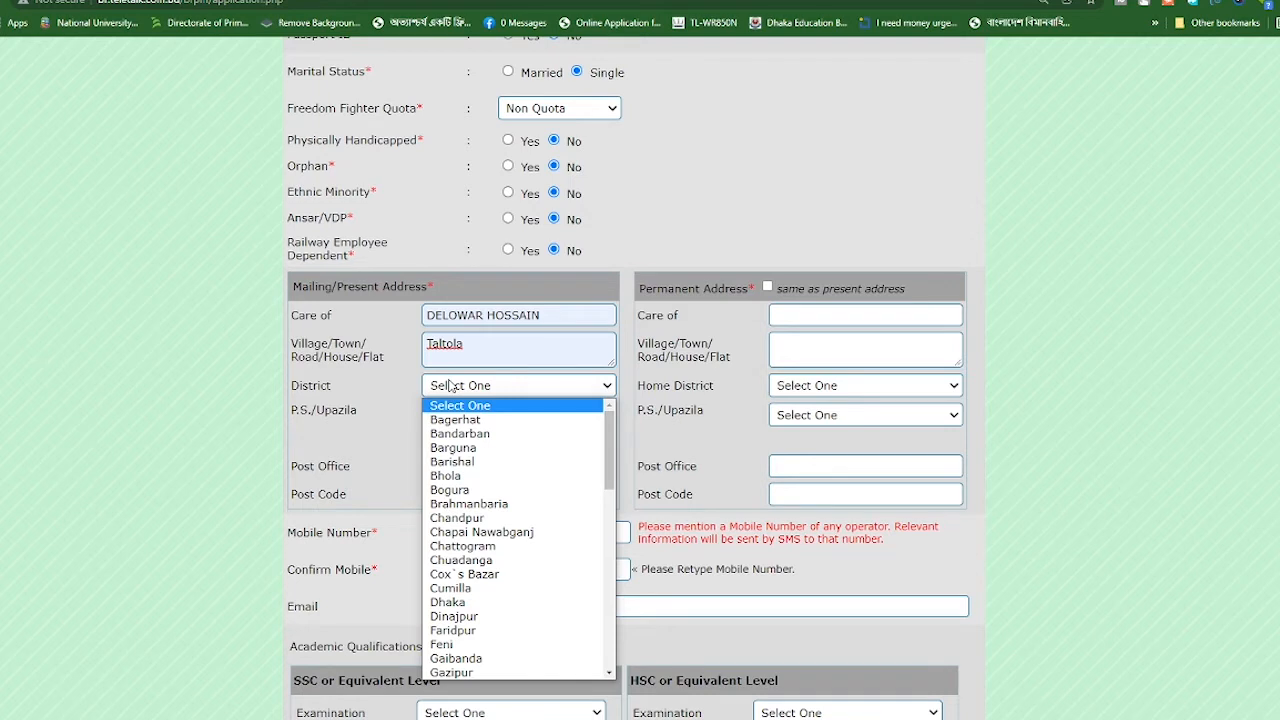
{"action": "key", "text": "f"}
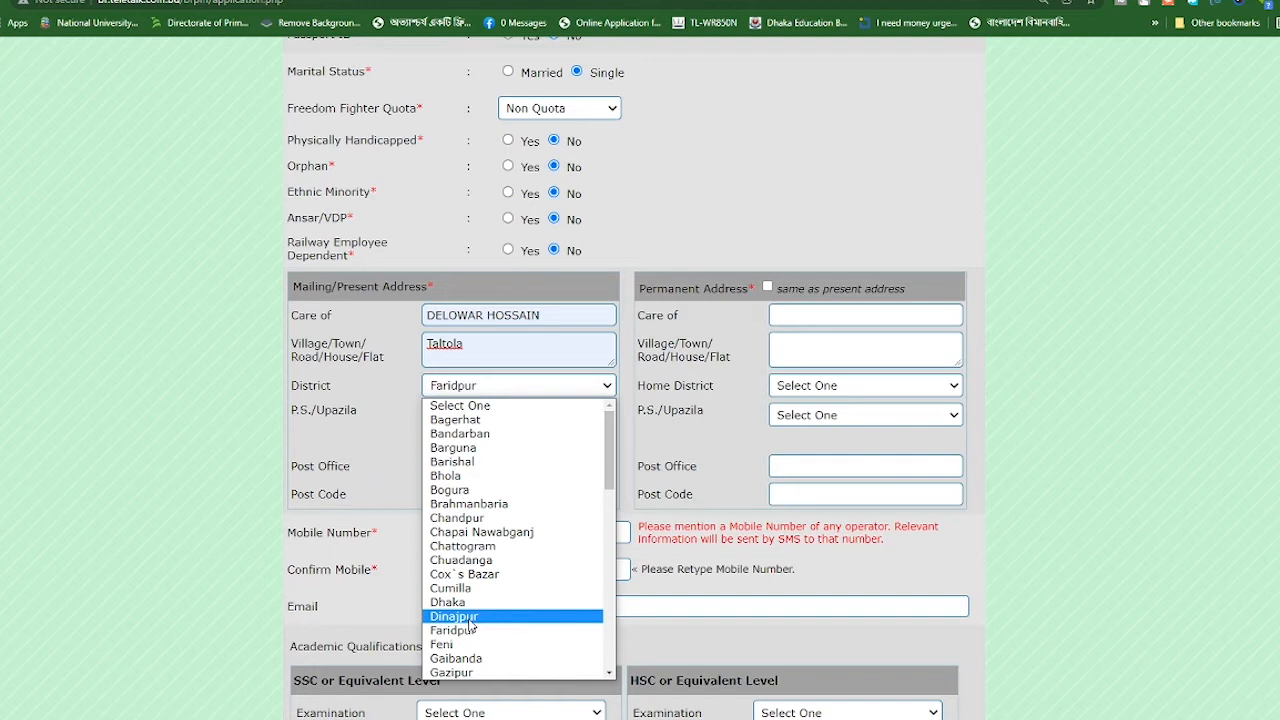
{"action": "key", "text": "k"}
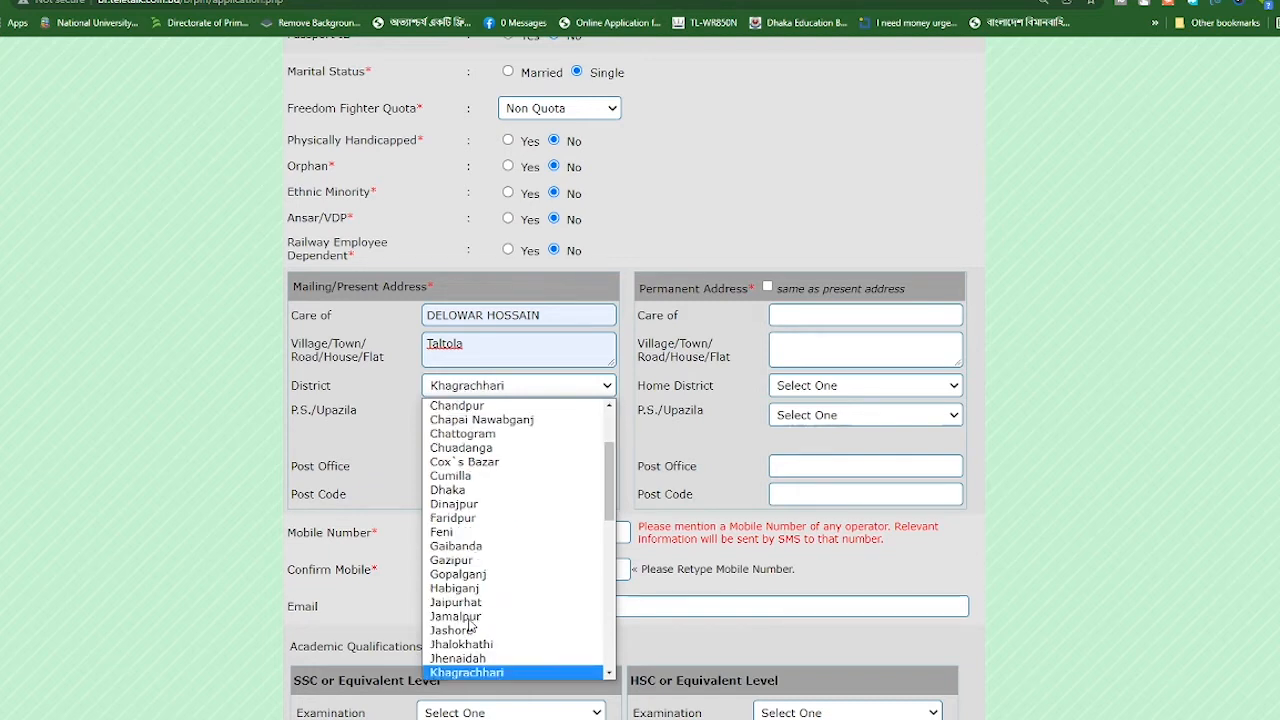
{"action": "key", "text": "Down"}
{"action": "key", "text": "Down"}
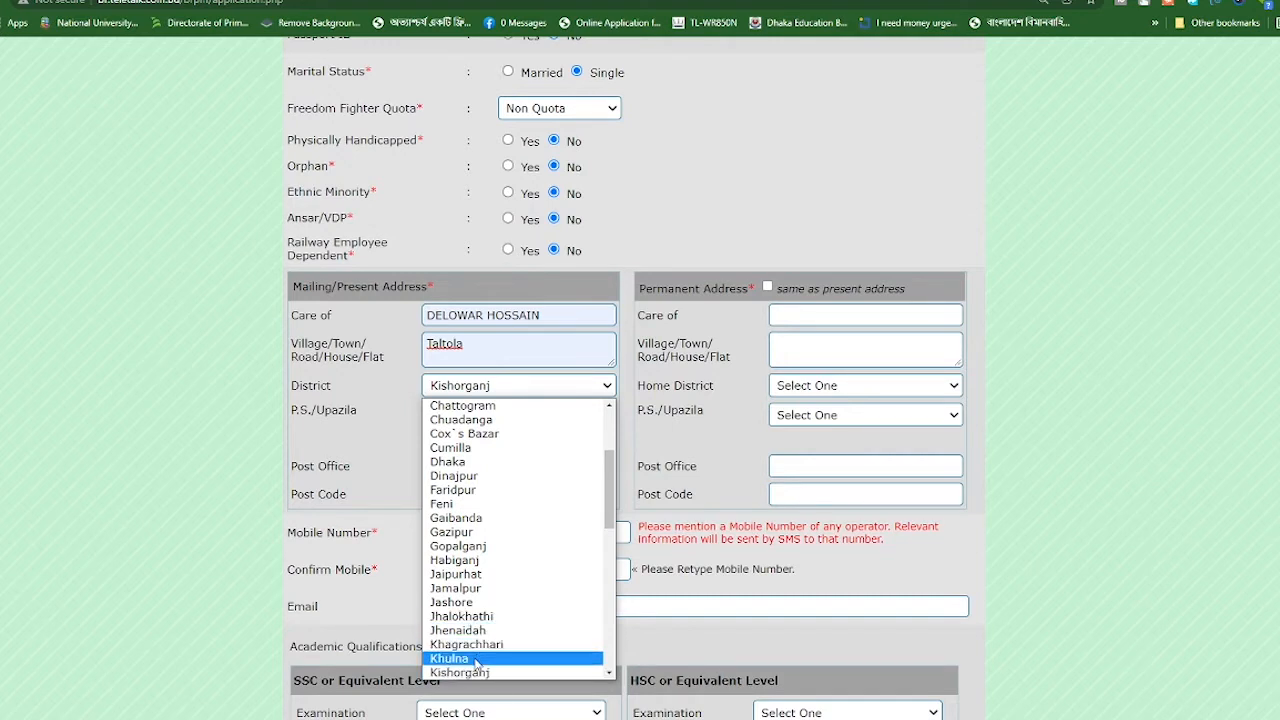
{"action": "key", "text": "f"}
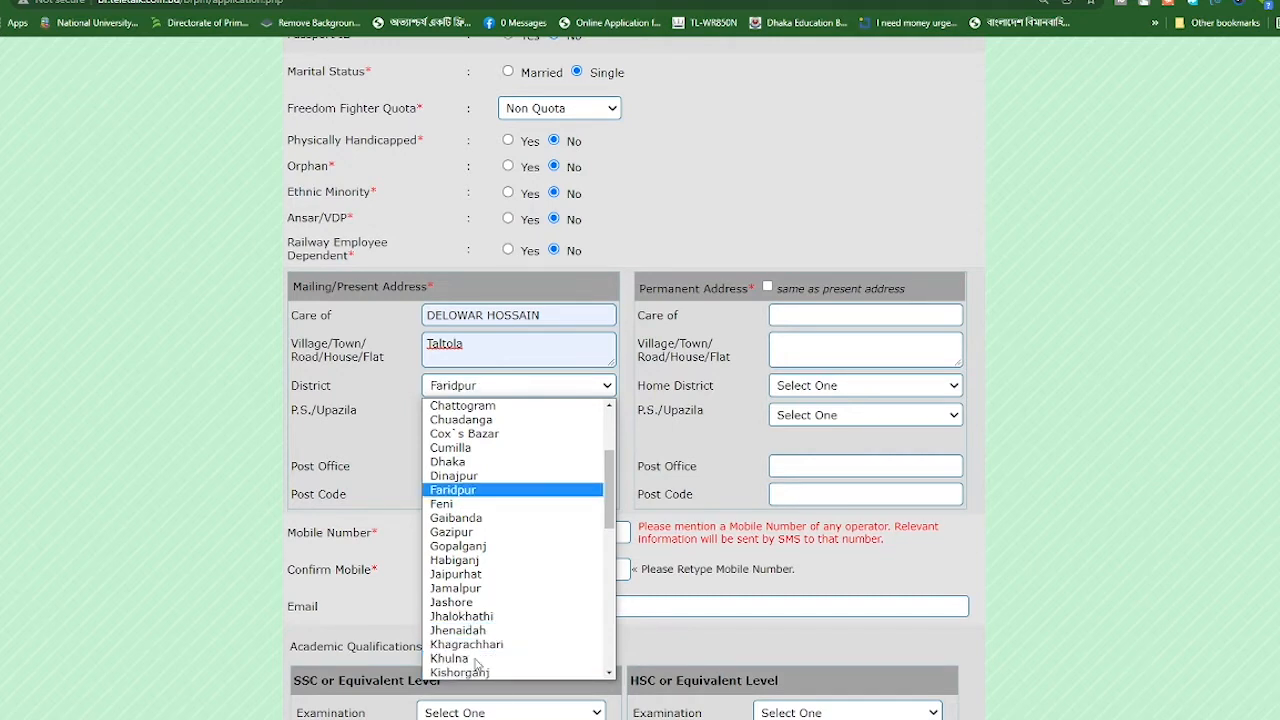
{"action": "key", "text": "Return"}
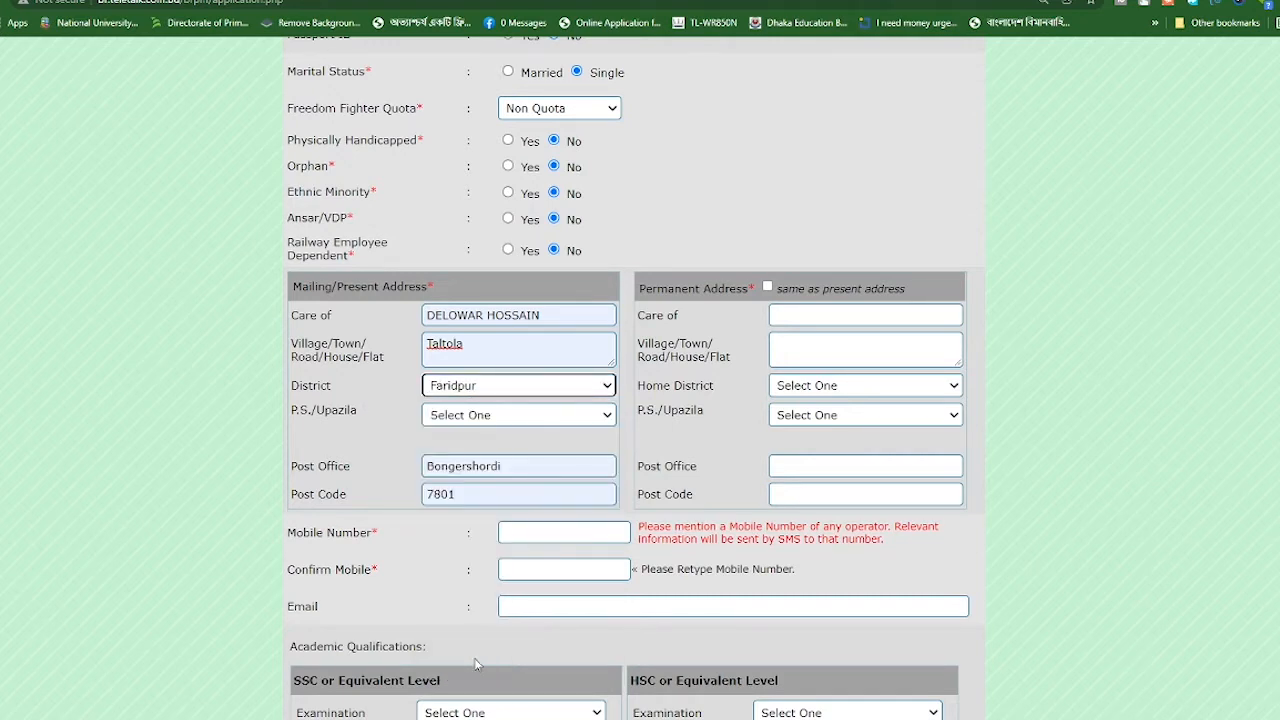
Choose Faridpur Sadar as the present address upazila, keeping post office Bongershordi and post code 7801
{"action": "left_click", "coordinate": [465, 415]}
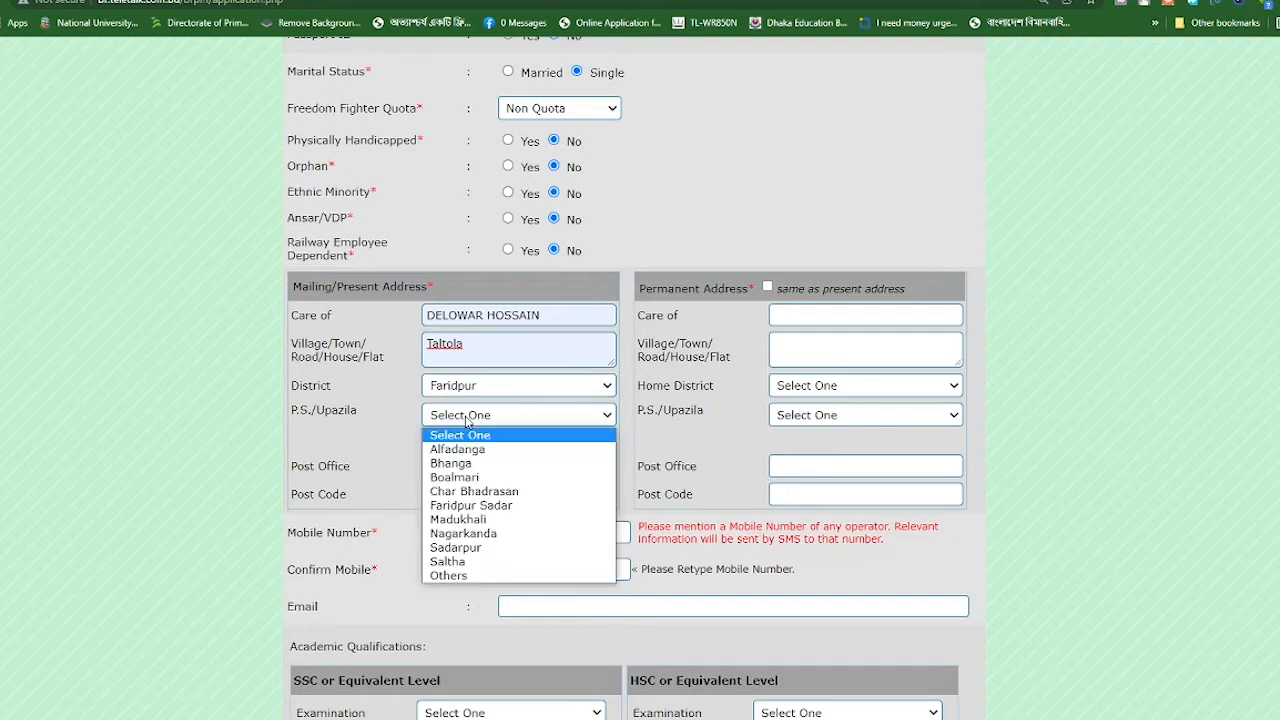
{"action": "left_click", "coordinate": [481, 507]}
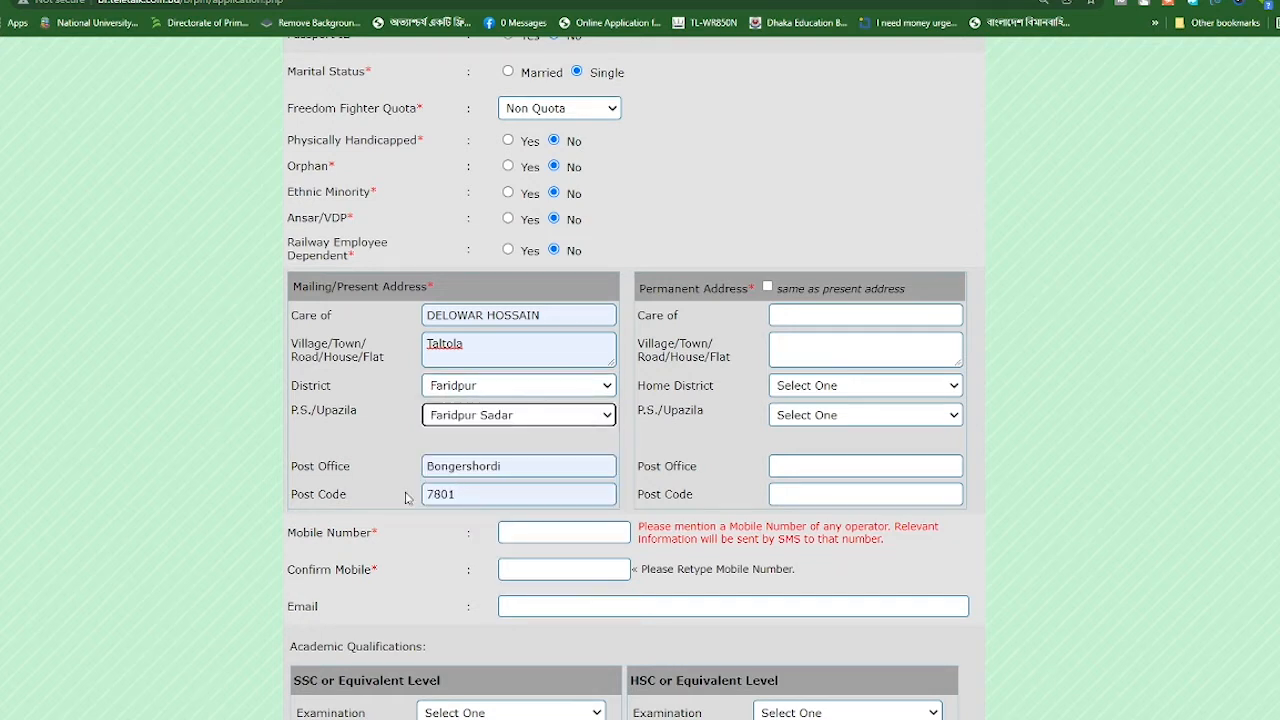
{"action": "left_click", "coordinate": [462, 470]}
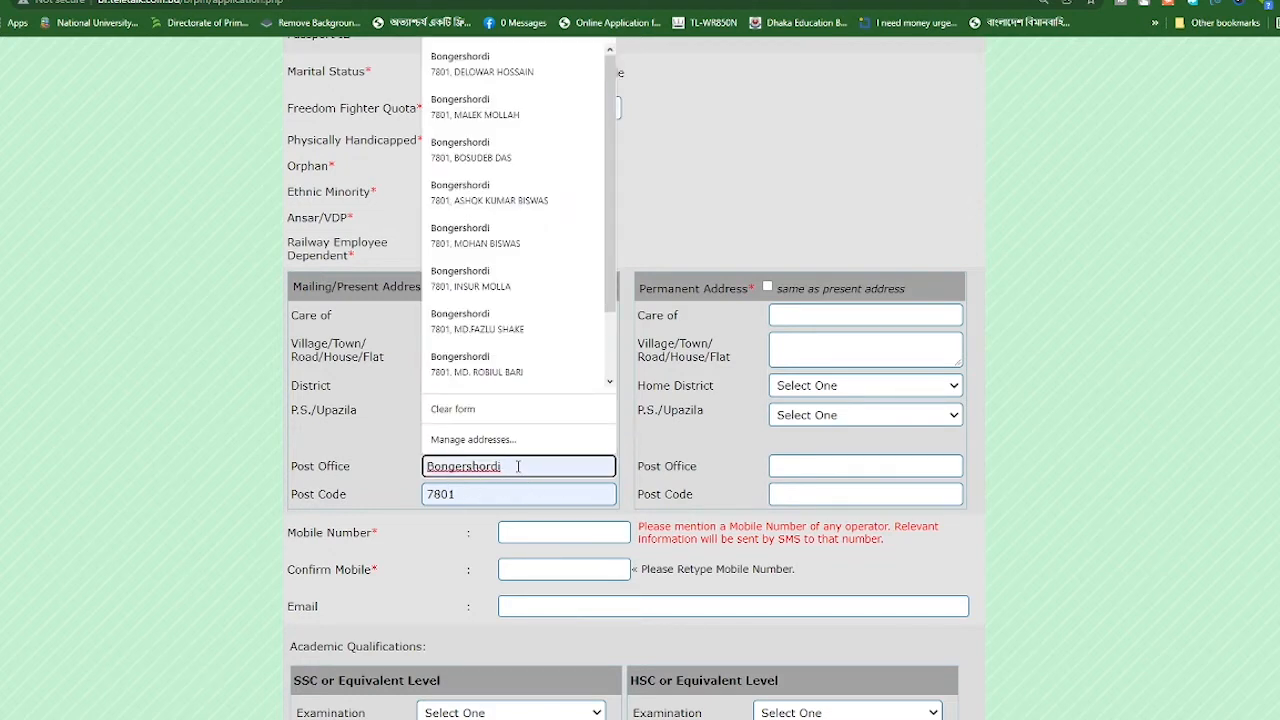
{"action": "left_click", "coordinate": [481, 491]}
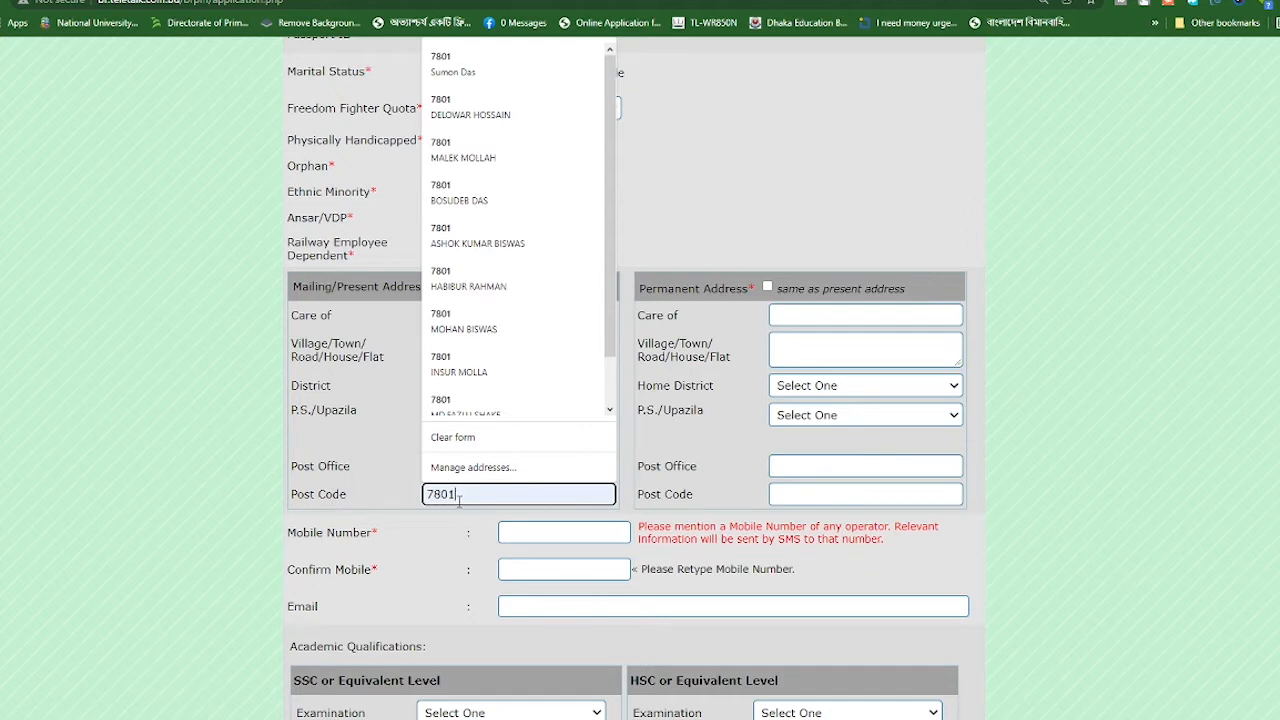
{"action": "left_click", "coordinate": [452, 533]}
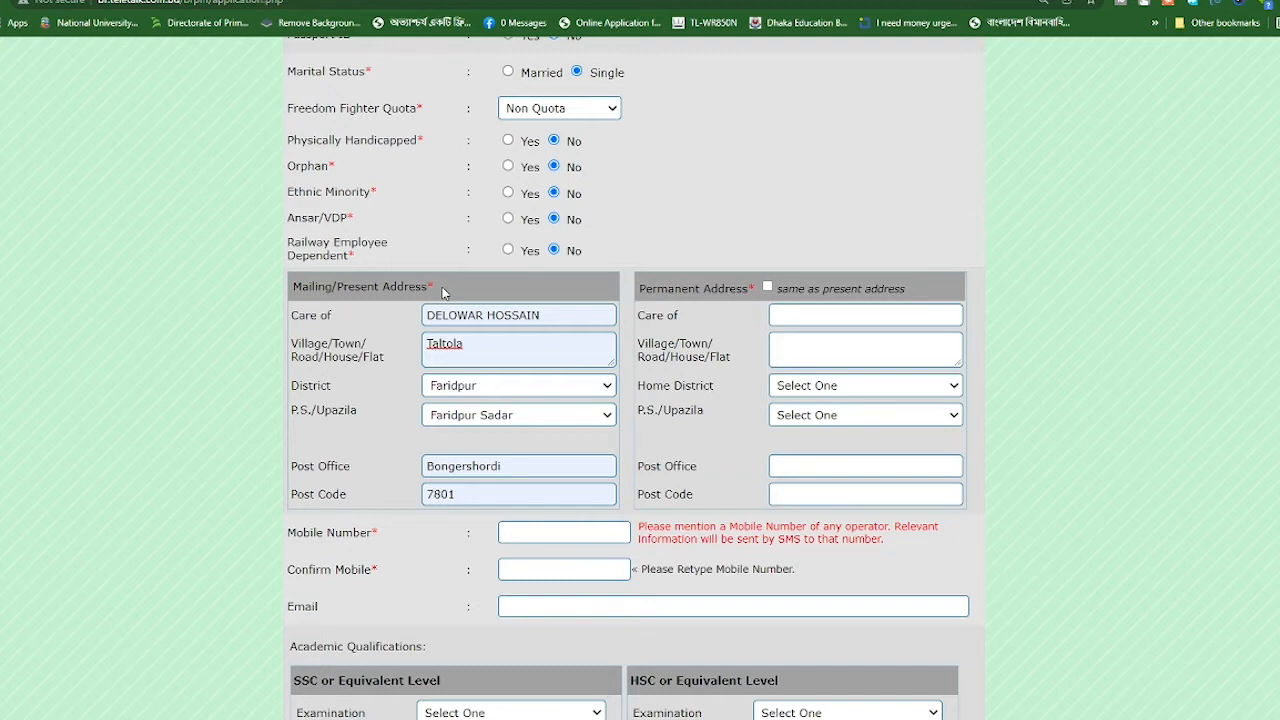
Tick 'same as present address' for the permanent address, toggling it off and back on
{"action": "left_click", "coordinate": [767, 287]}
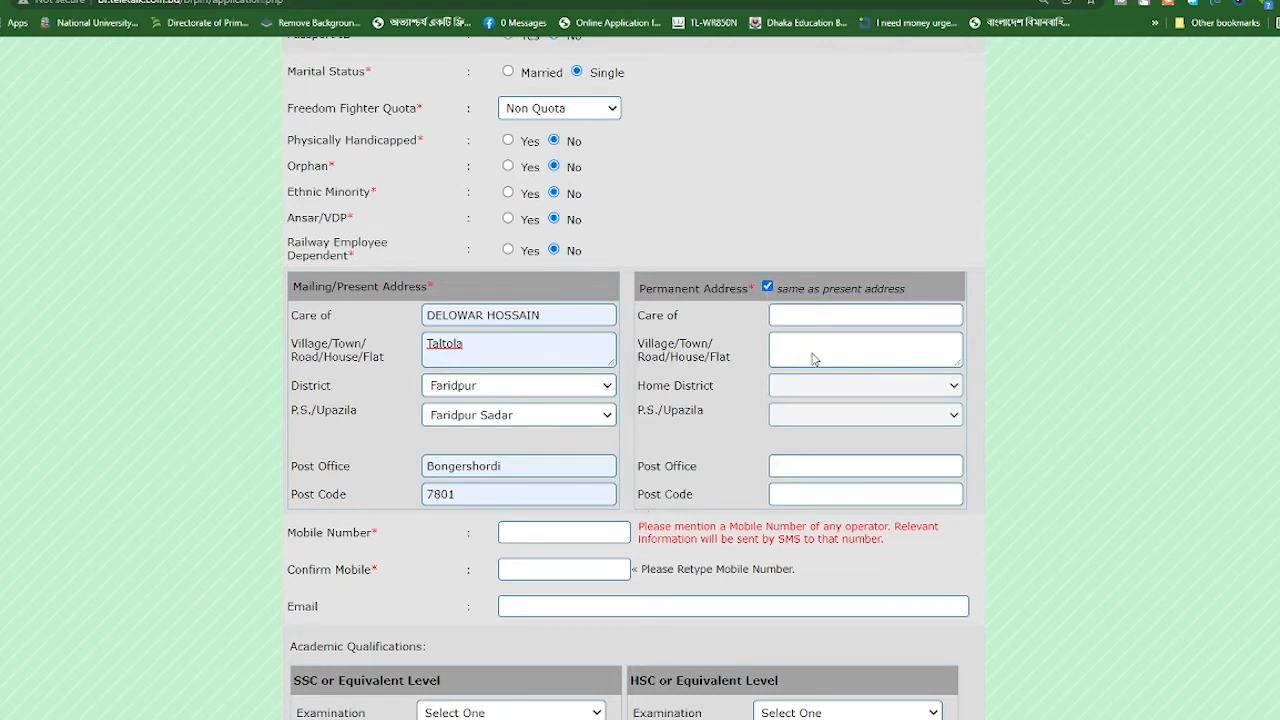
{"action": "left_click", "coordinate": [767, 287]}
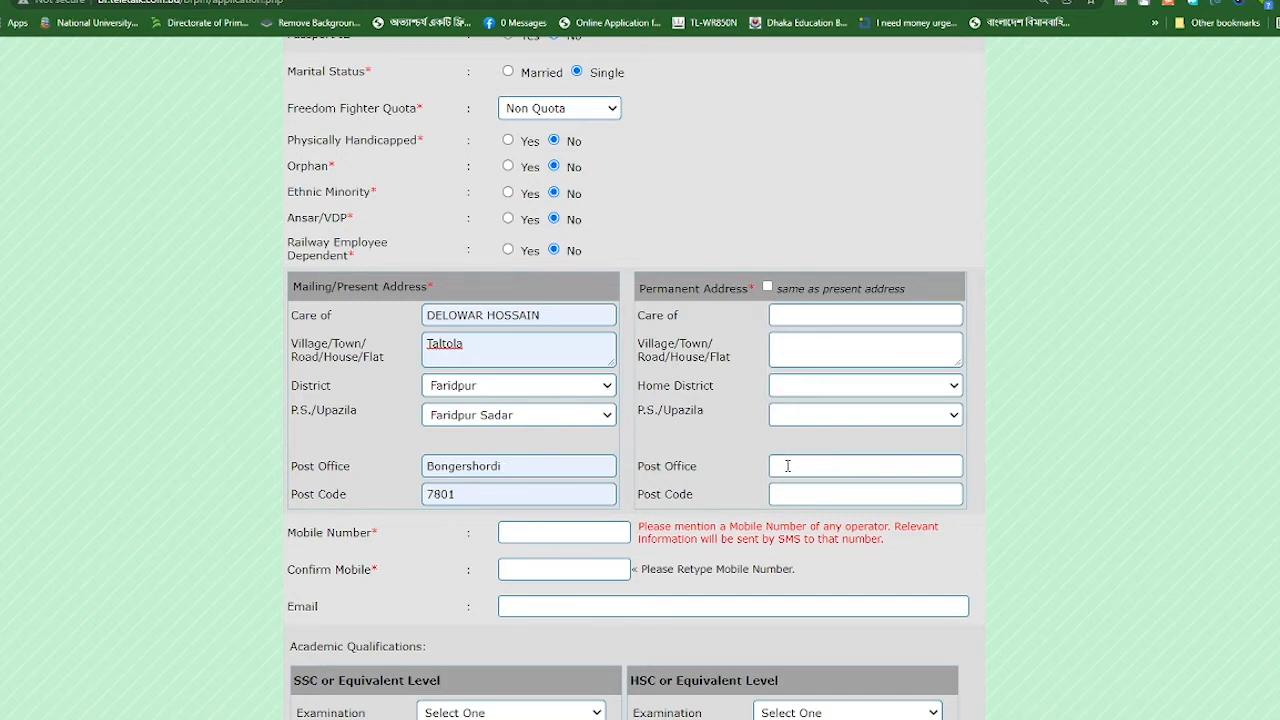
{"action": "left_click", "coordinate": [767, 287]}
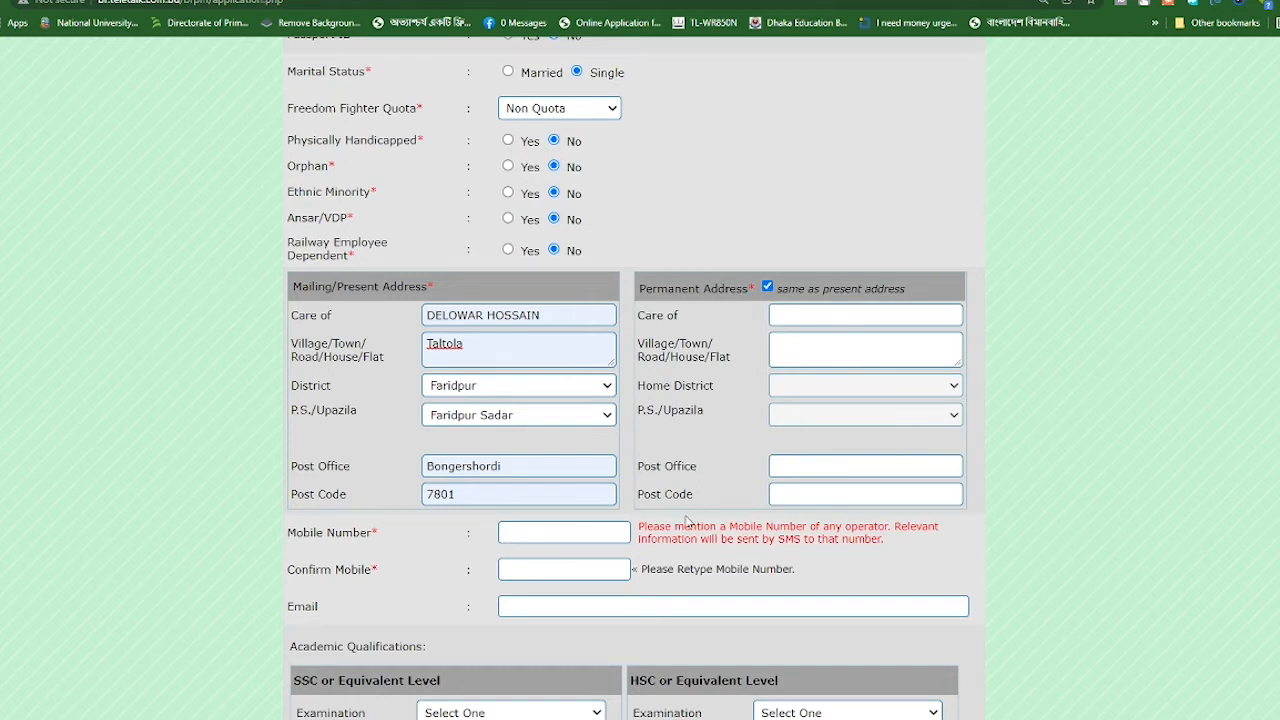
{"action": "scroll", "coordinate": [508, 489], "scroll_direction": "down", "scroll_amount": 1}
{"action": "scroll", "coordinate": [535, 441], "scroll_direction": "down", "scroll_amount": 2}
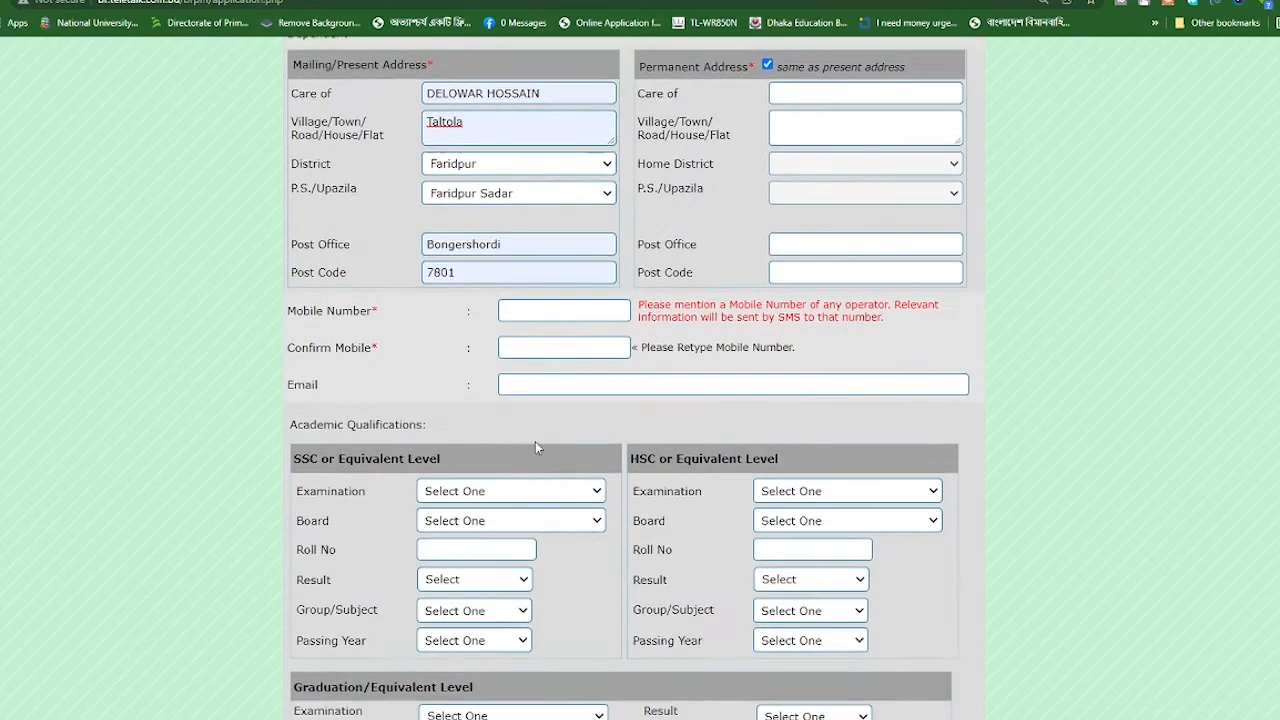
Enter the applicant's mobile number in Mobile Number and Confirm Mobile, leaving Email blank
{"action": "scroll", "coordinate": [580, 371], "scroll_direction": "down", "scroll_amount": 2}
{"action": "scroll", "coordinate": [577, 375], "scroll_direction": "down", "scroll_amount": 1}
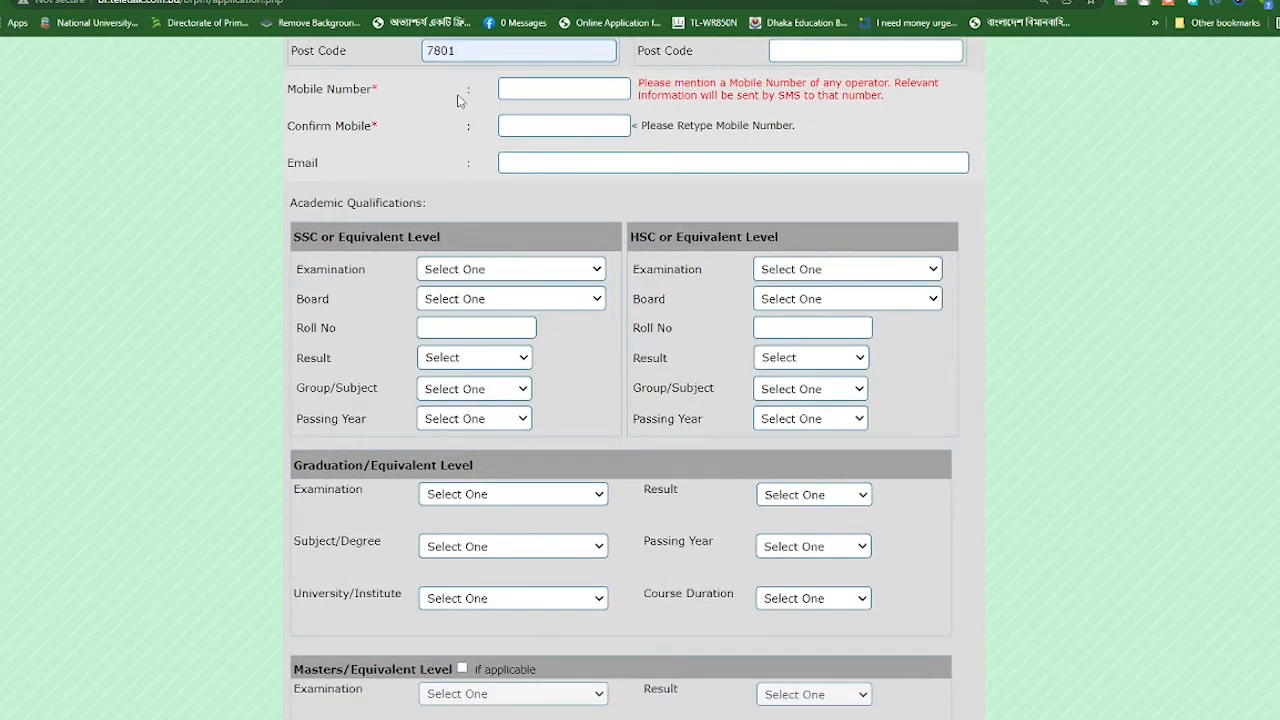
{"action": "left_click", "coordinate": [527, 91]}
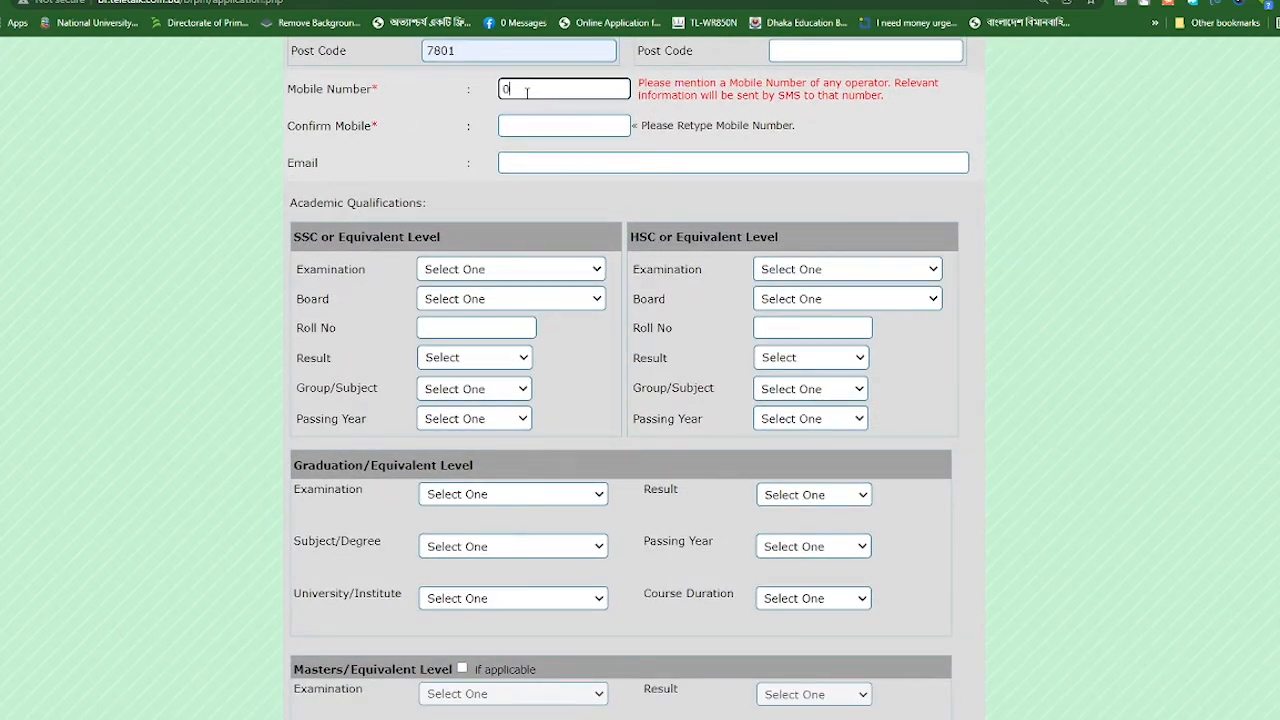
{"action": "left_click", "coordinate": [532, 125]}
{"action": "left_click", "coordinate": [532, 125]}
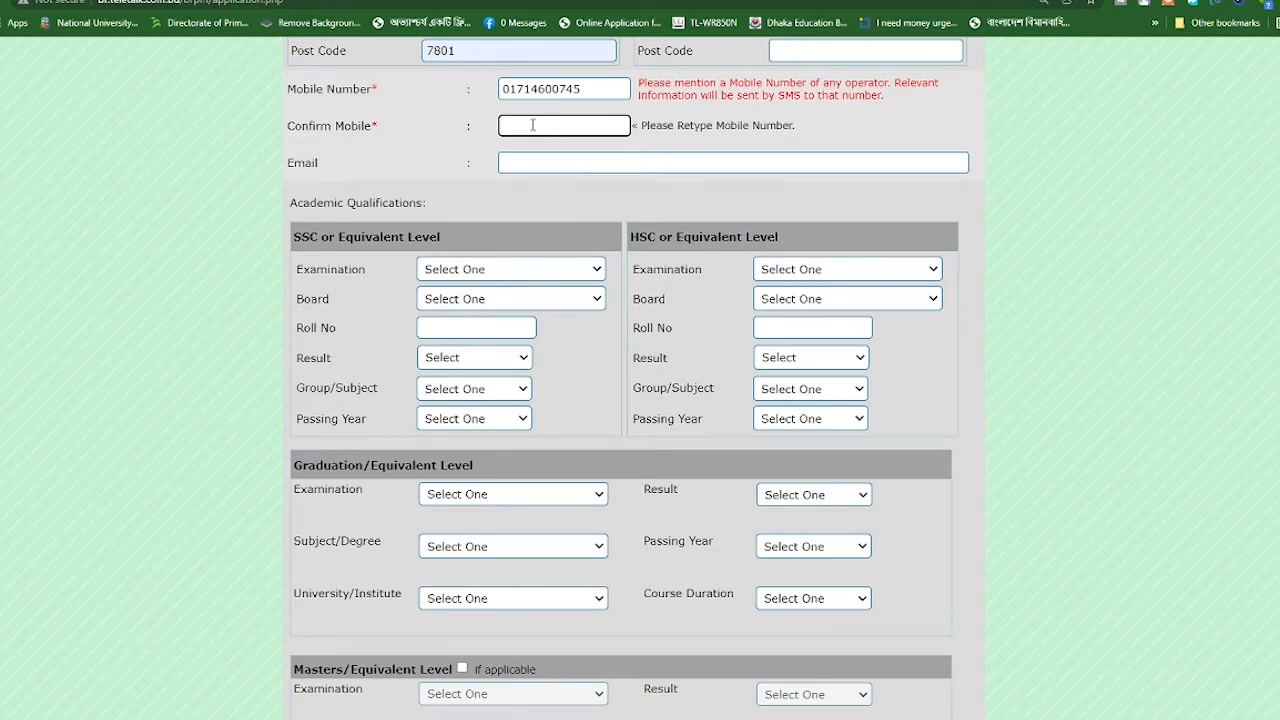
{"action": "left_click", "coordinate": [567, 163]}
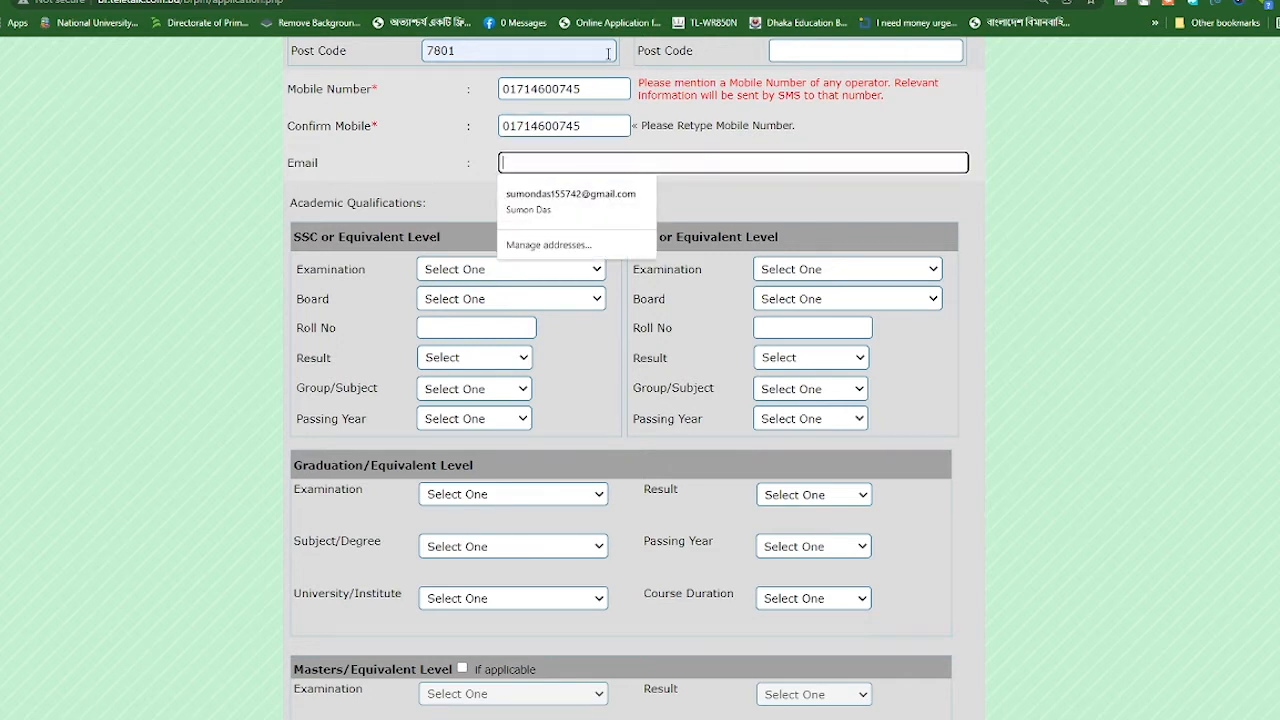
{"action": "left_click", "coordinate": [453, 148]}
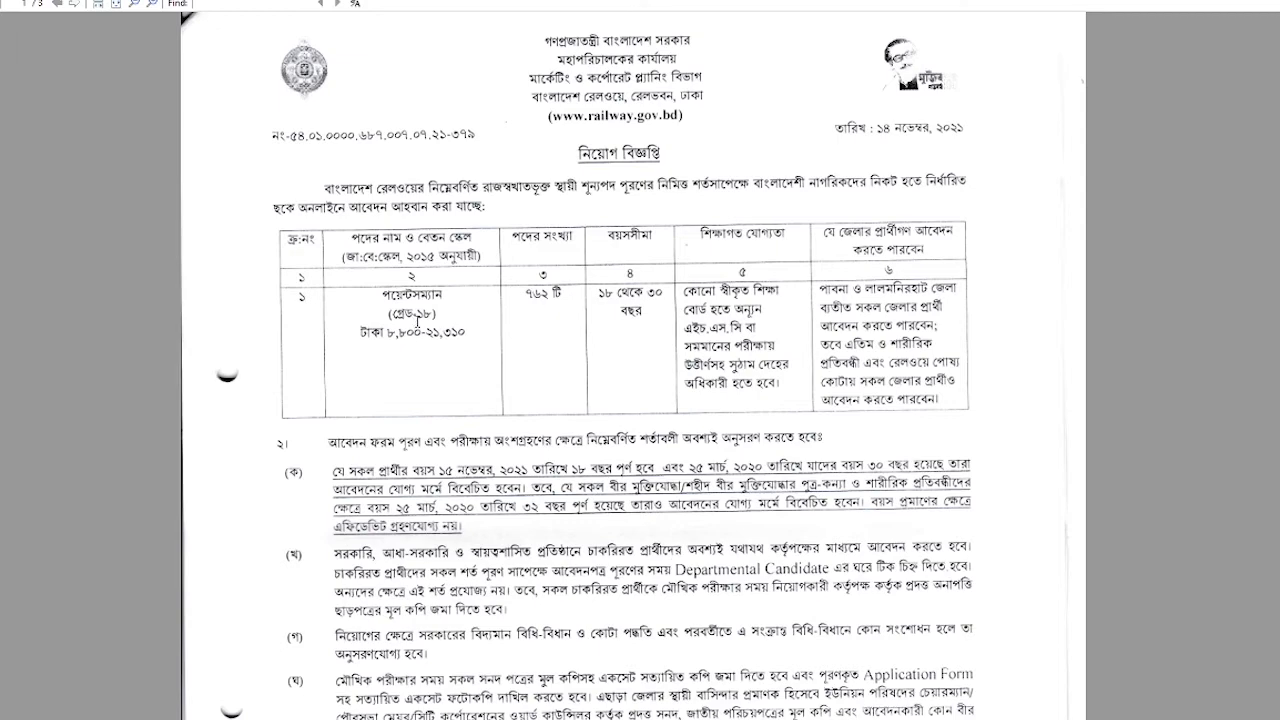
Scroll up the recruitment notice PDF to view the Pointsman post details table
{"action": "scroll", "coordinate": [420, 315], "scroll_direction": "up", "scroll_amount": 2}
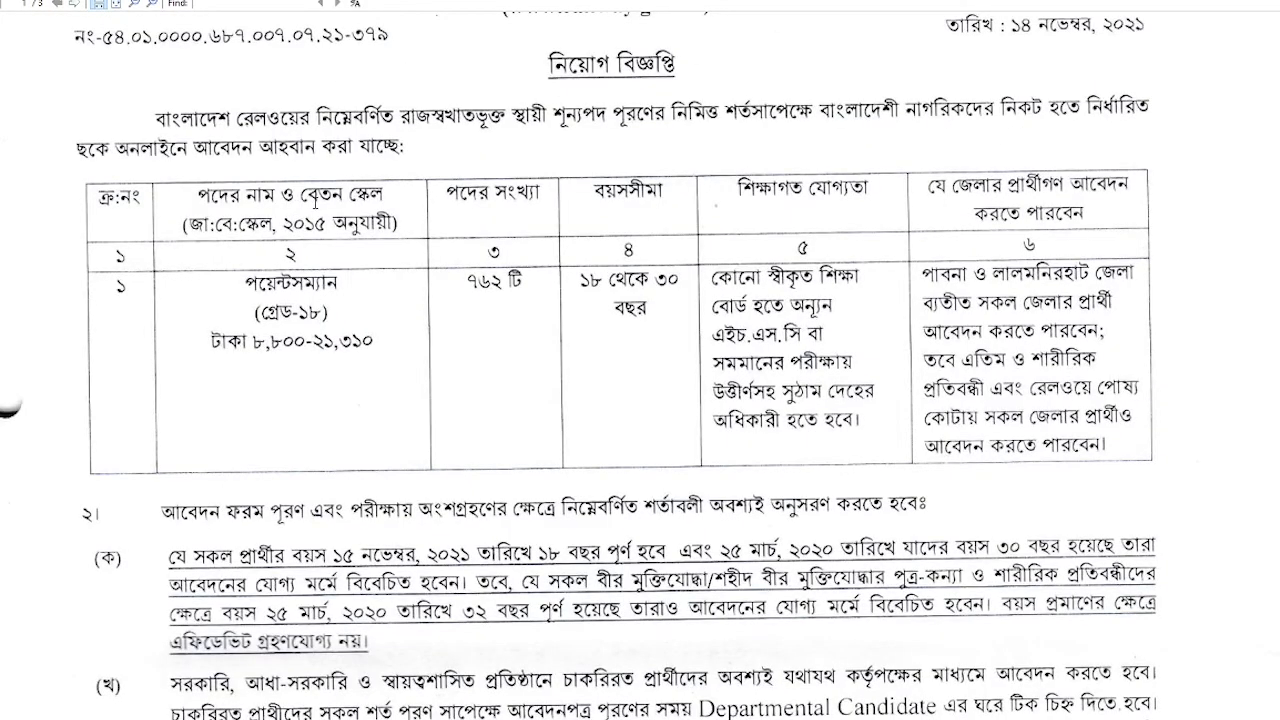
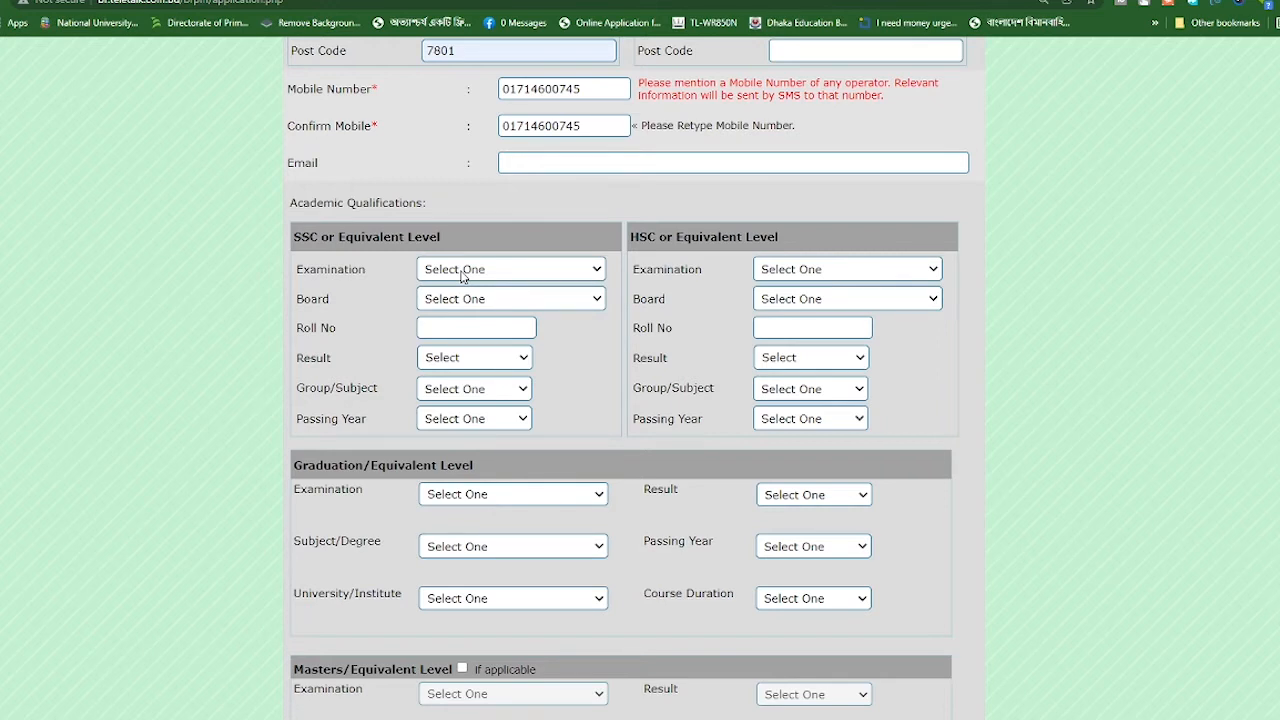
Choose S.S.C as the examination, correct the board to Dhaka, and enter the SSC roll number
{"action": "left_click", "coordinate": [462, 272]}
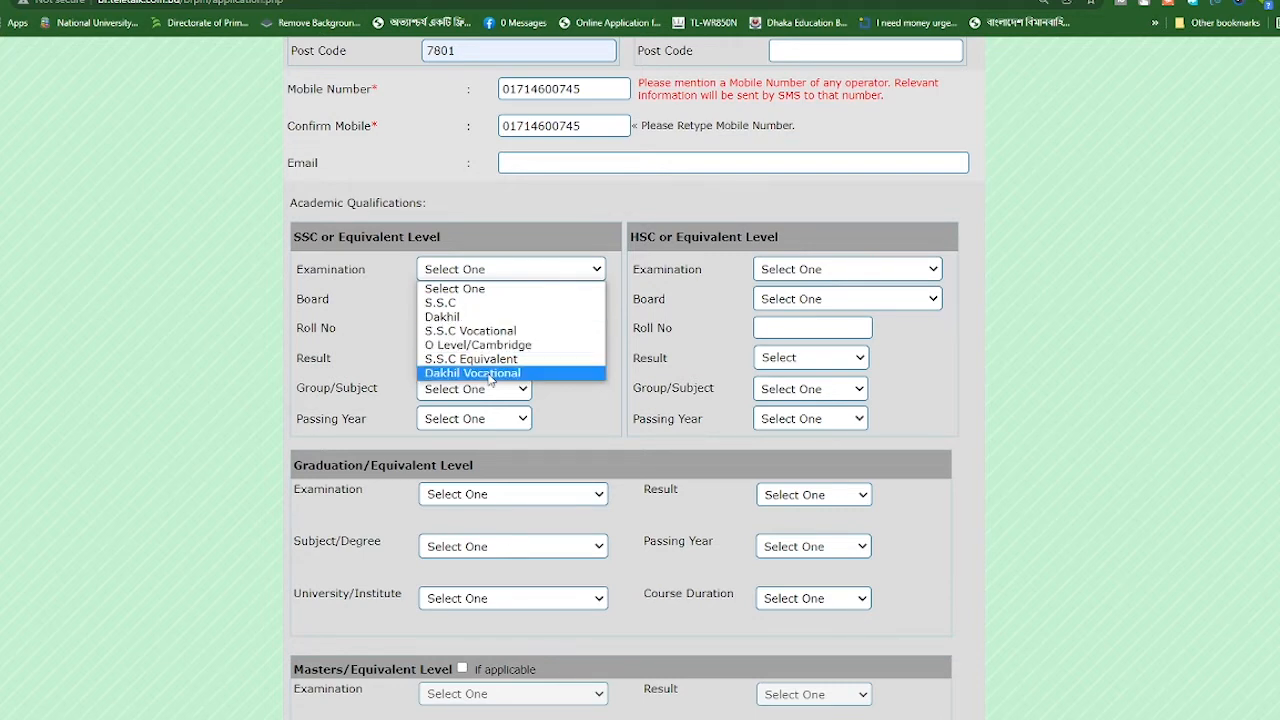
{"action": "left_click", "coordinate": [455, 304]}
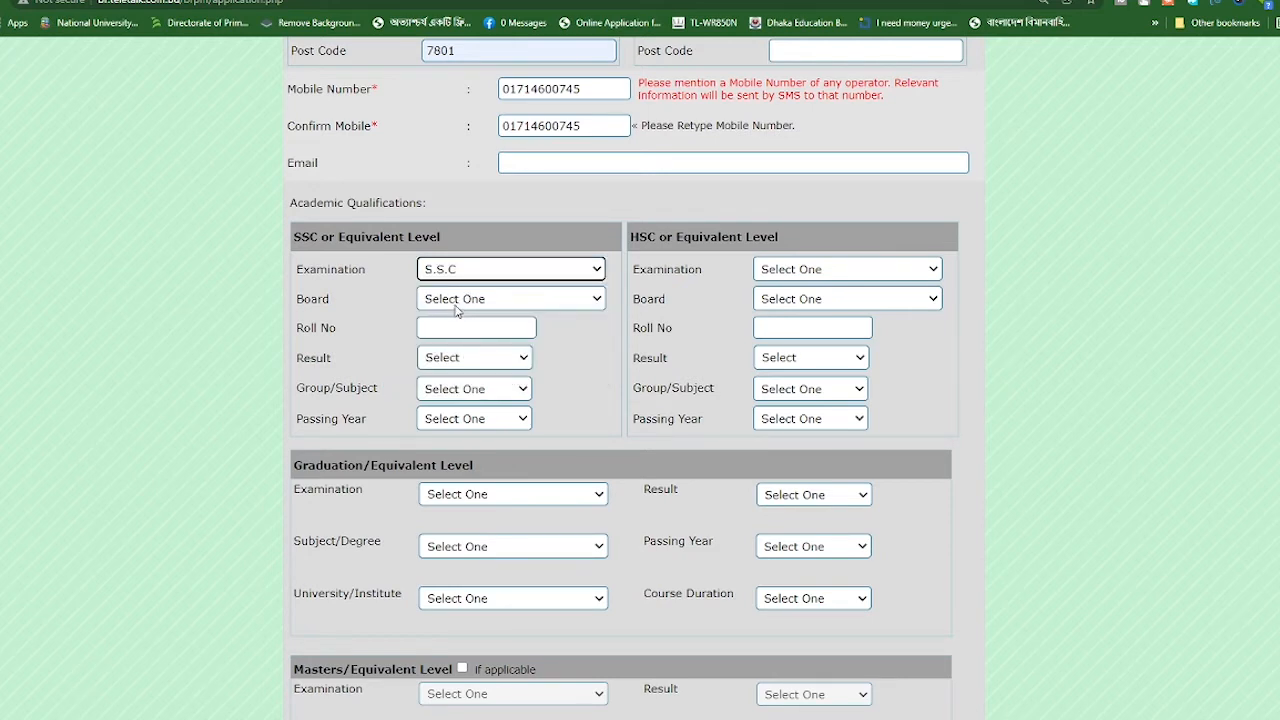
{"action": "left_click", "coordinate": [455, 301]}
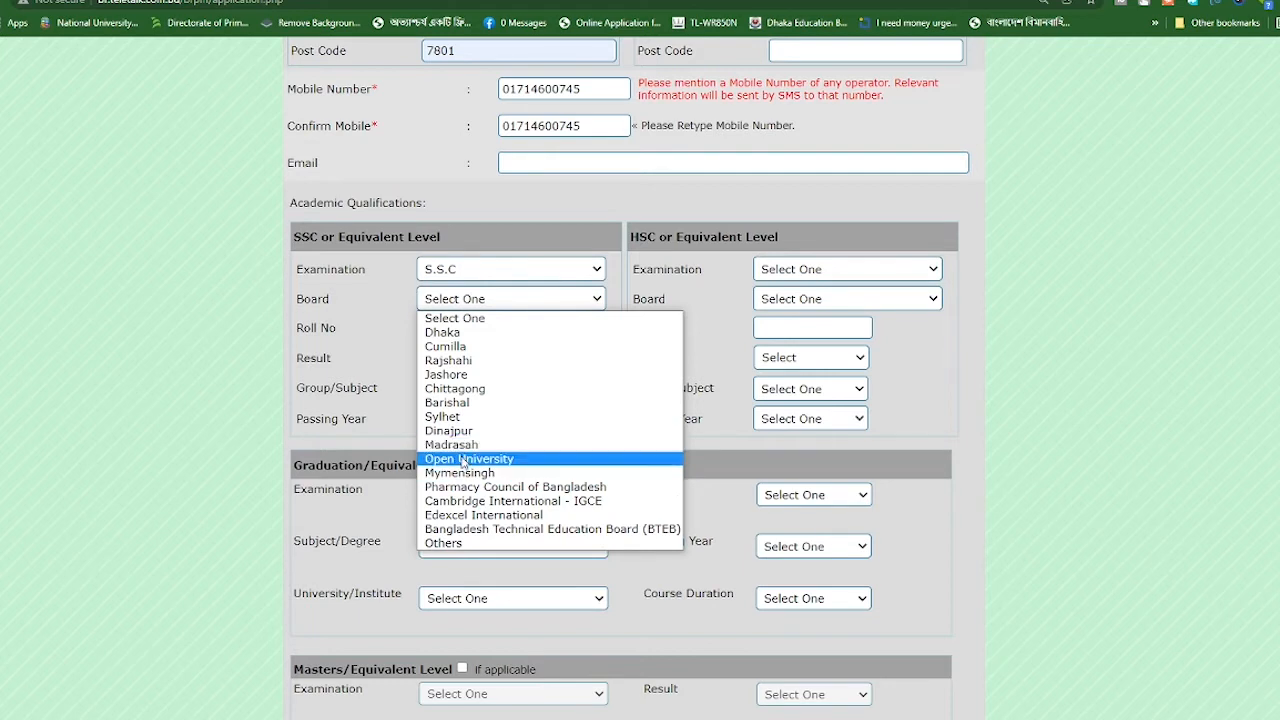
{"action": "left_click", "coordinate": [458, 546]}
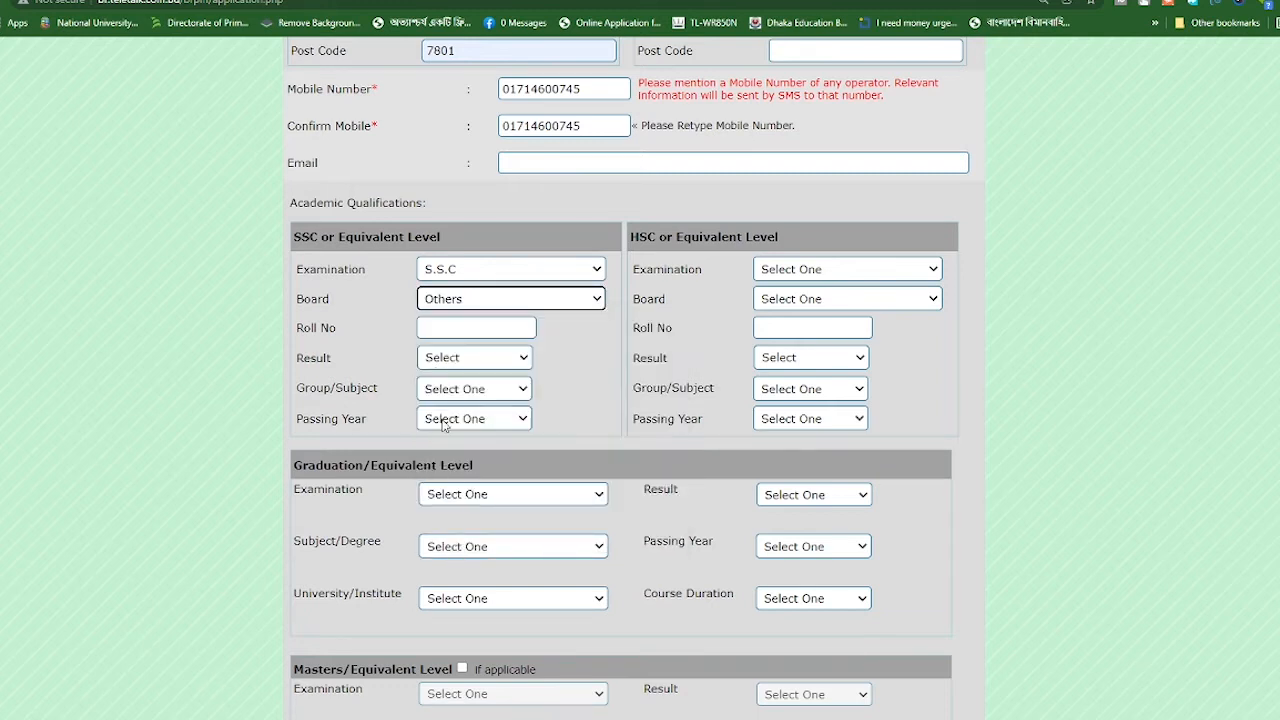
{"action": "left_click", "coordinate": [592, 308]}
{"action": "left_click", "coordinate": [460, 330]}
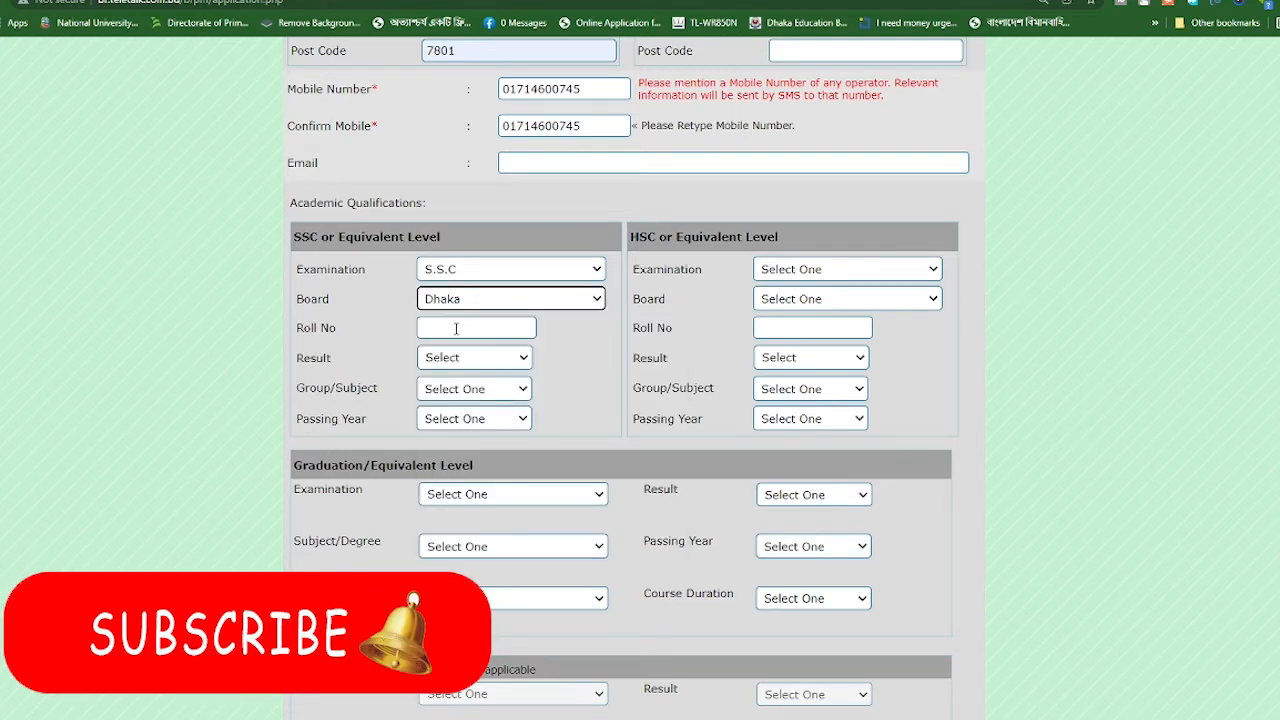
{"action": "left_click", "coordinate": [456, 328]}
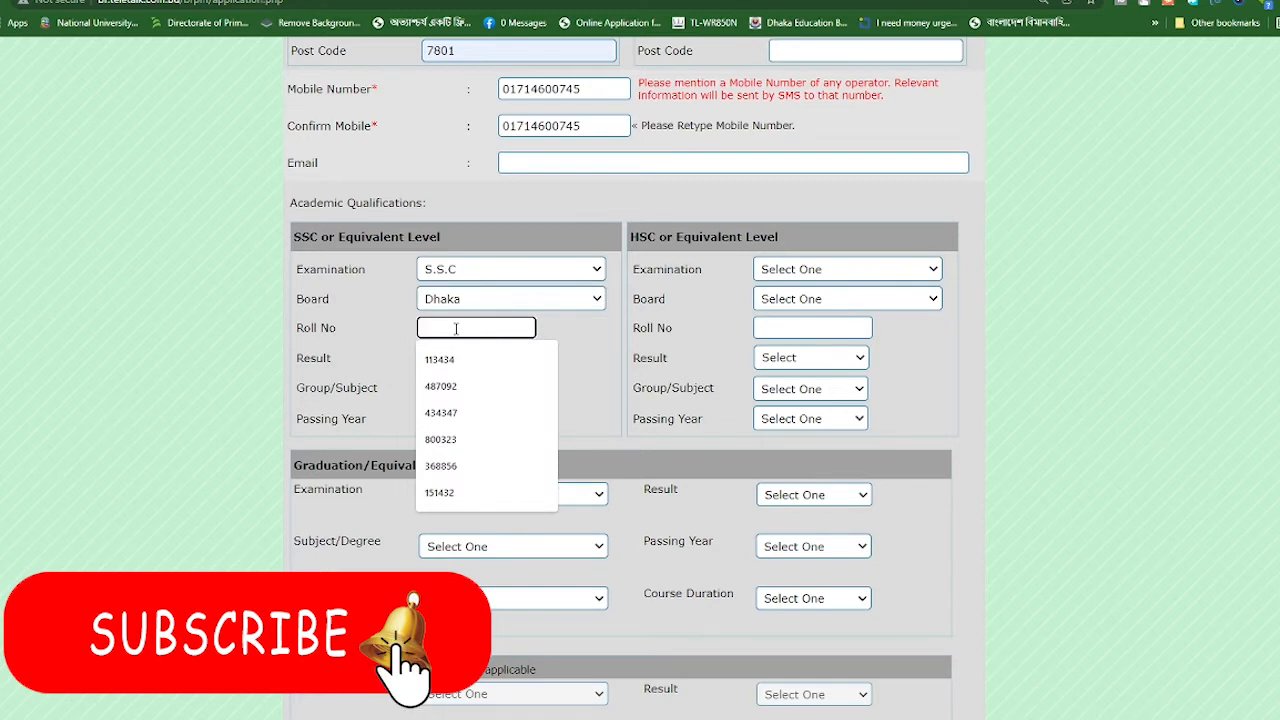
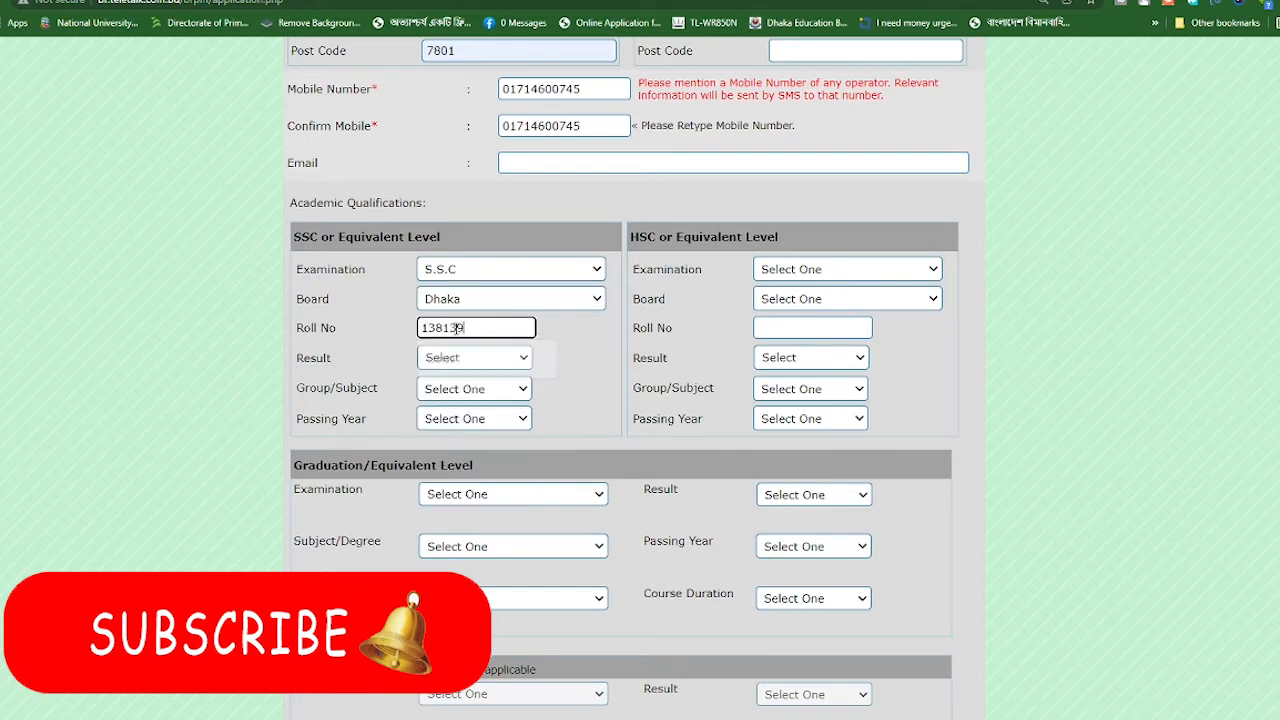
Set the SSC result to GPA (out of 5) with a value of 3.63
{"action": "left_click", "coordinate": [452, 360]}
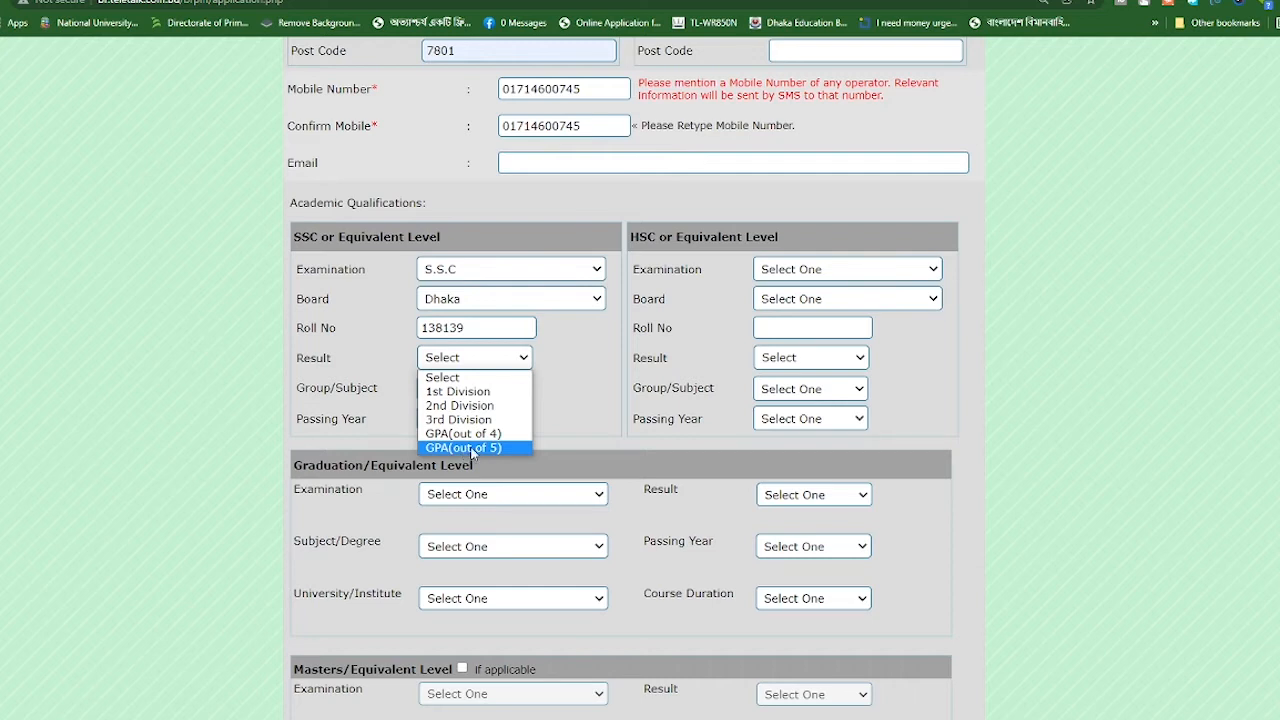
{"action": "left_click", "coordinate": [496, 447]}
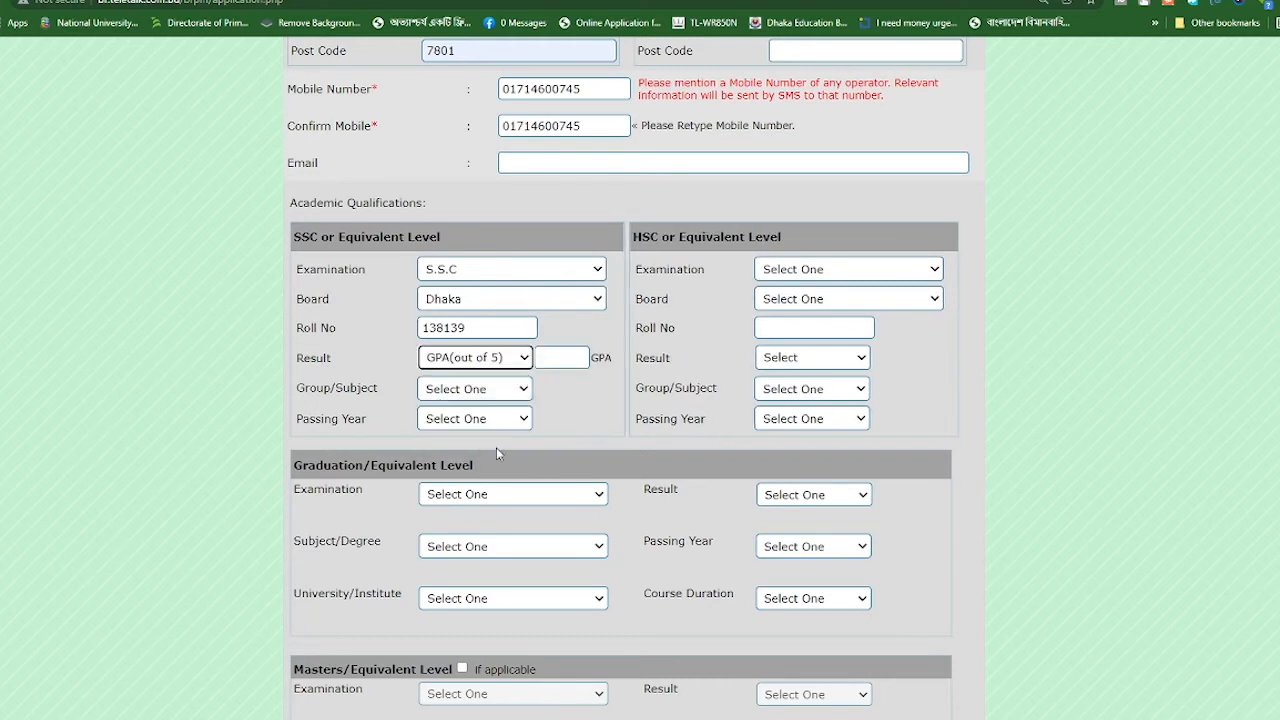
{"action": "left_click", "coordinate": [565, 362]}
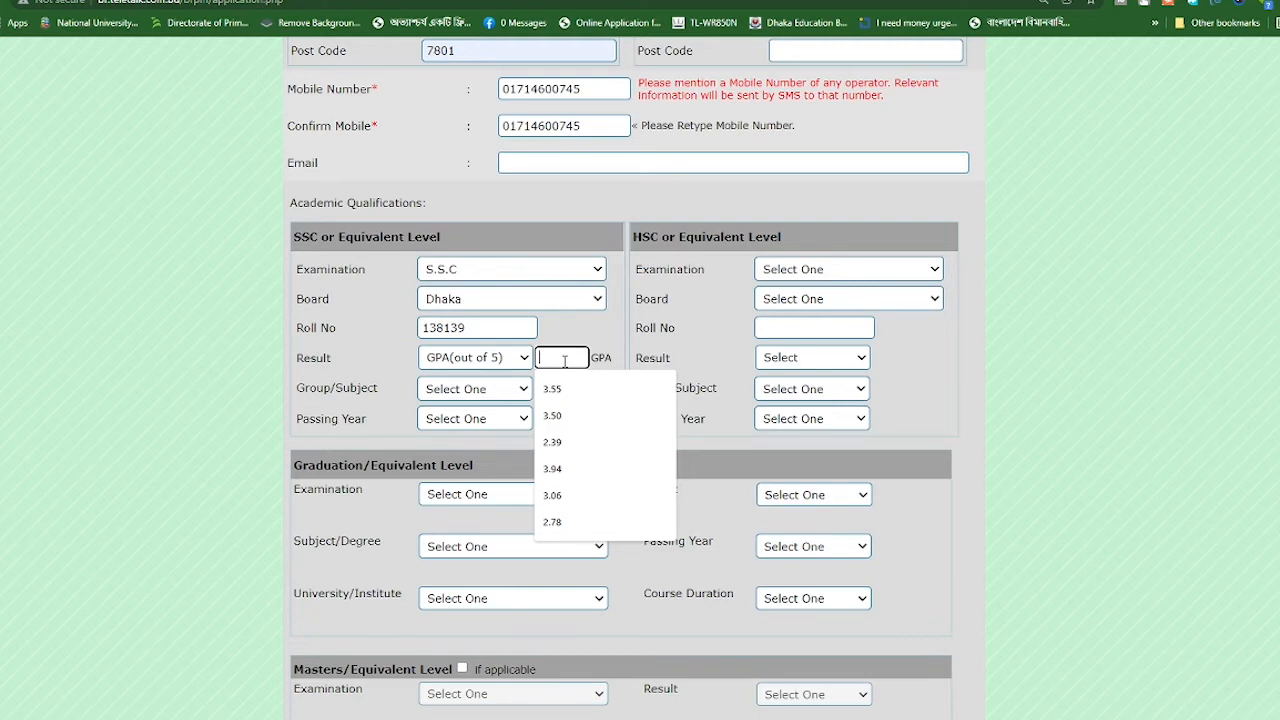
{"action": "type", "text": "3.63"}
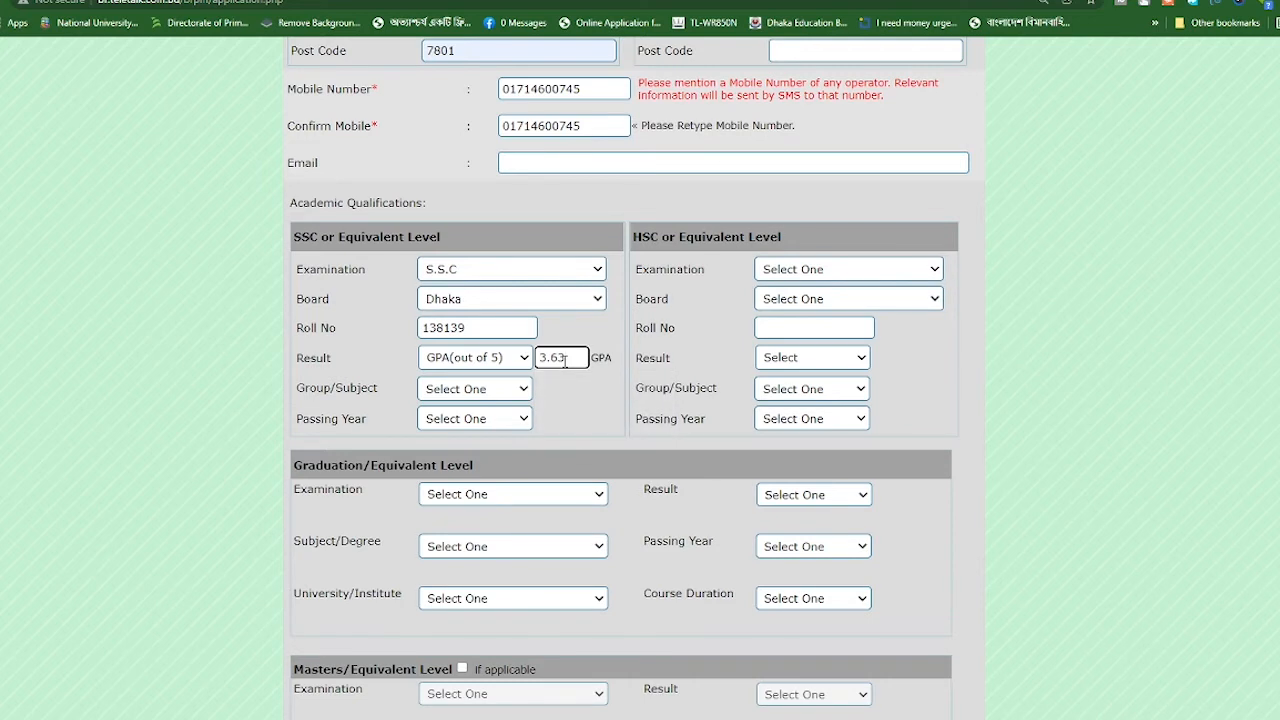
Set the SSC group to Science and the passing year to 2010
{"action": "left_click", "coordinate": [445, 390]}
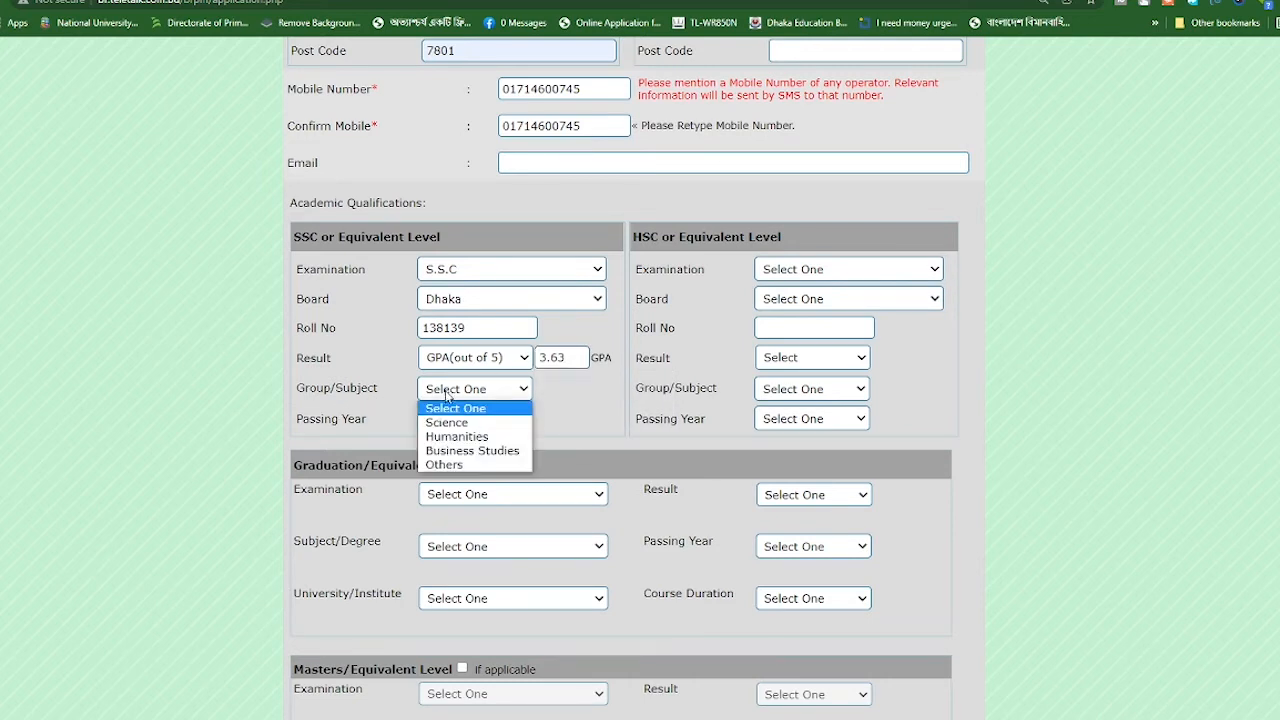
{"action": "left_click", "coordinate": [455, 467]}
{"action": "left_click", "coordinate": [470, 396]}
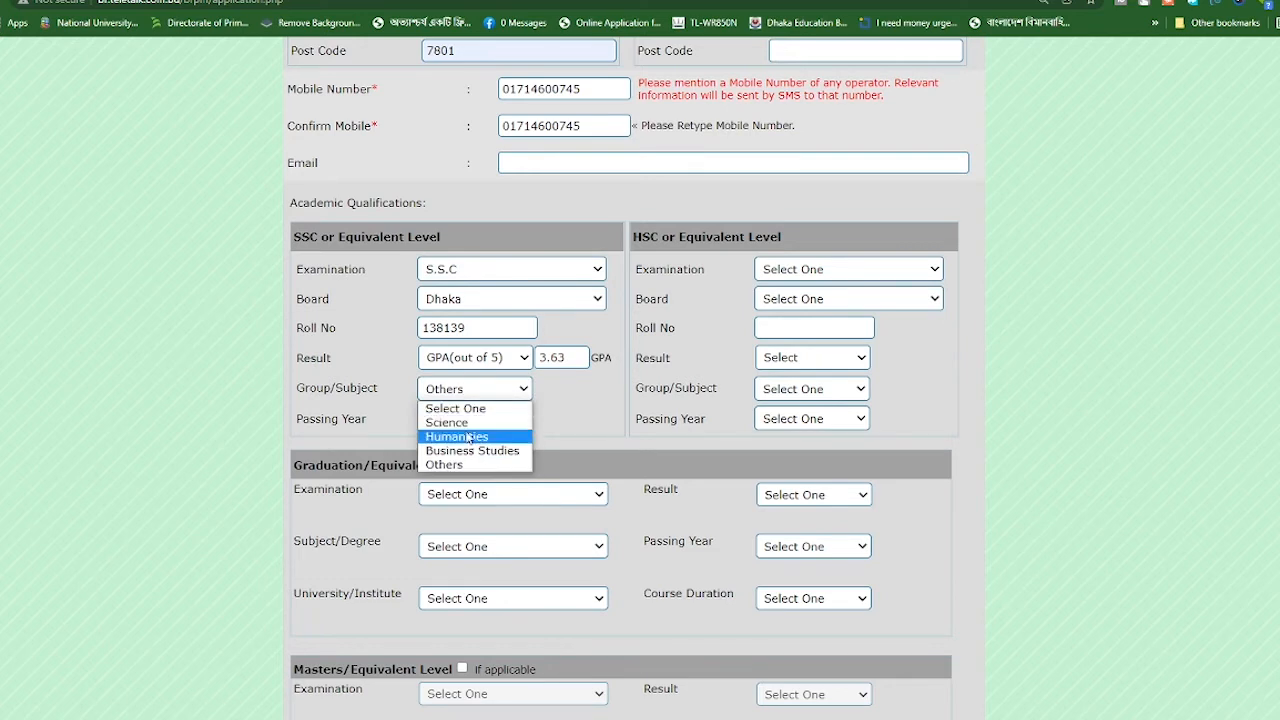
{"action": "left_click", "coordinate": [450, 424]}
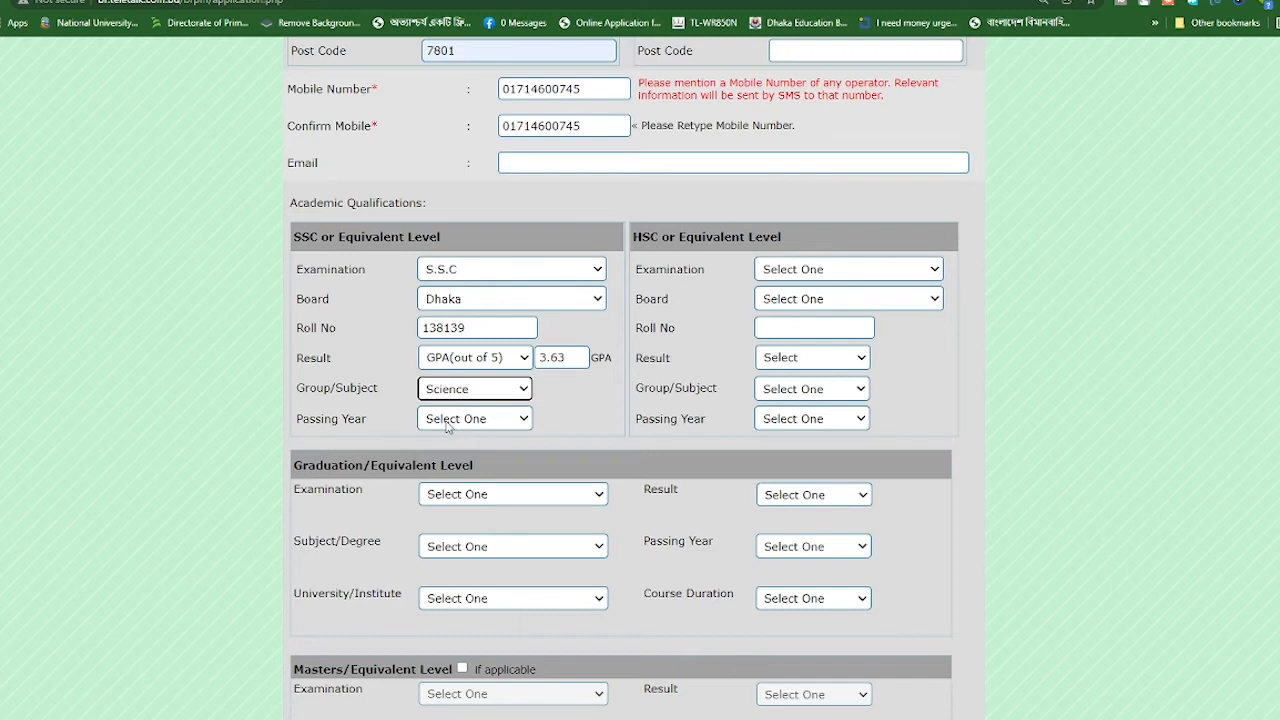
{"action": "left_click", "coordinate": [448, 419]}
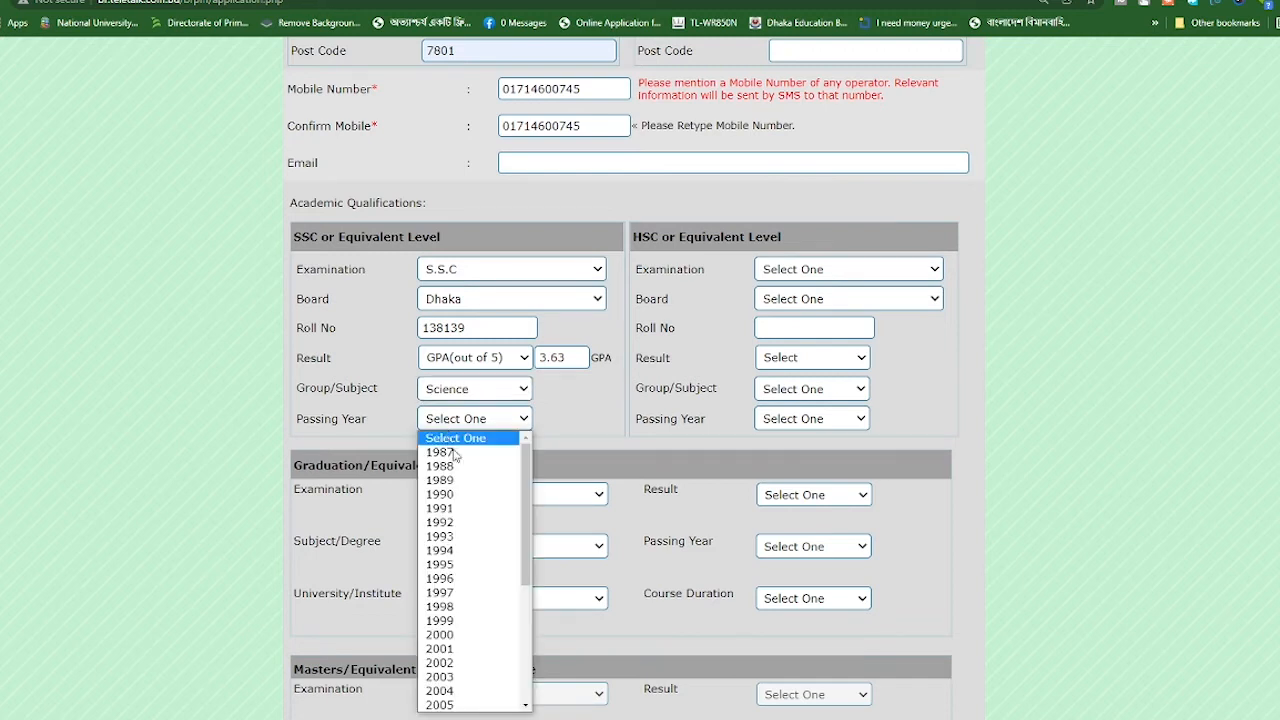
{"action": "scroll", "coordinate": [456, 636], "scroll_direction": "down", "scroll_amount": 3}
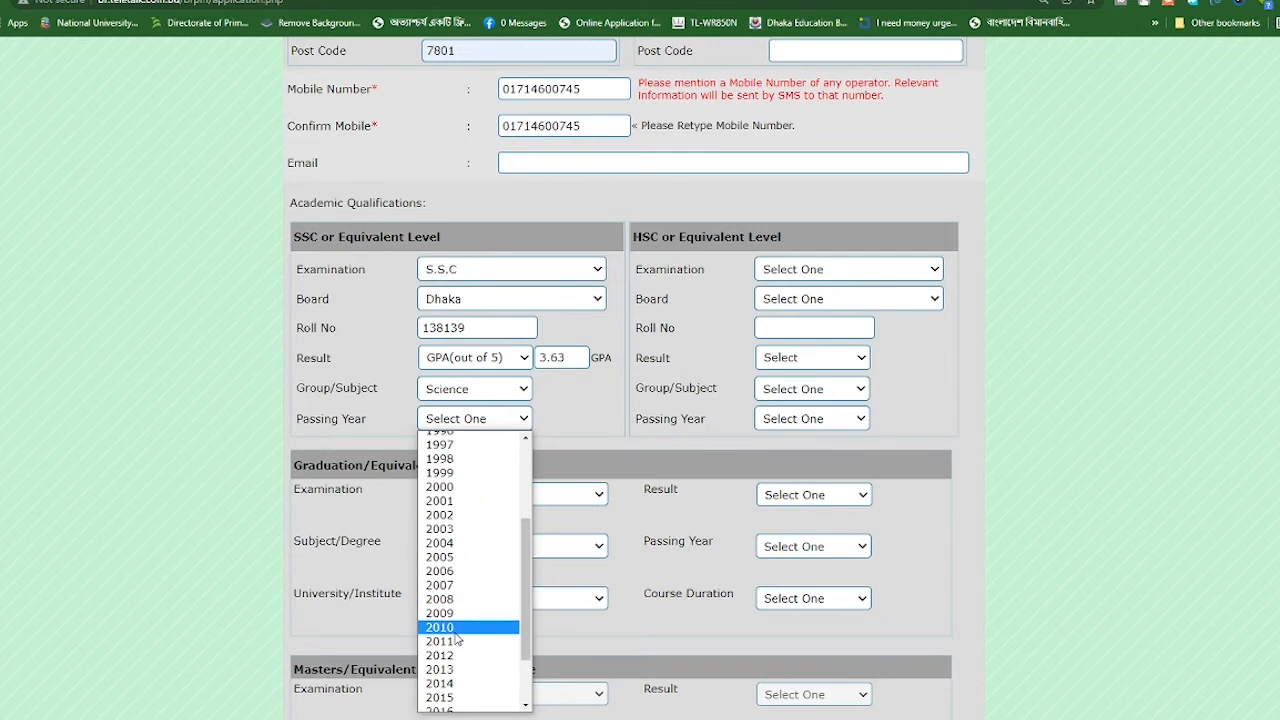
{"action": "left_click", "coordinate": [456, 630]}
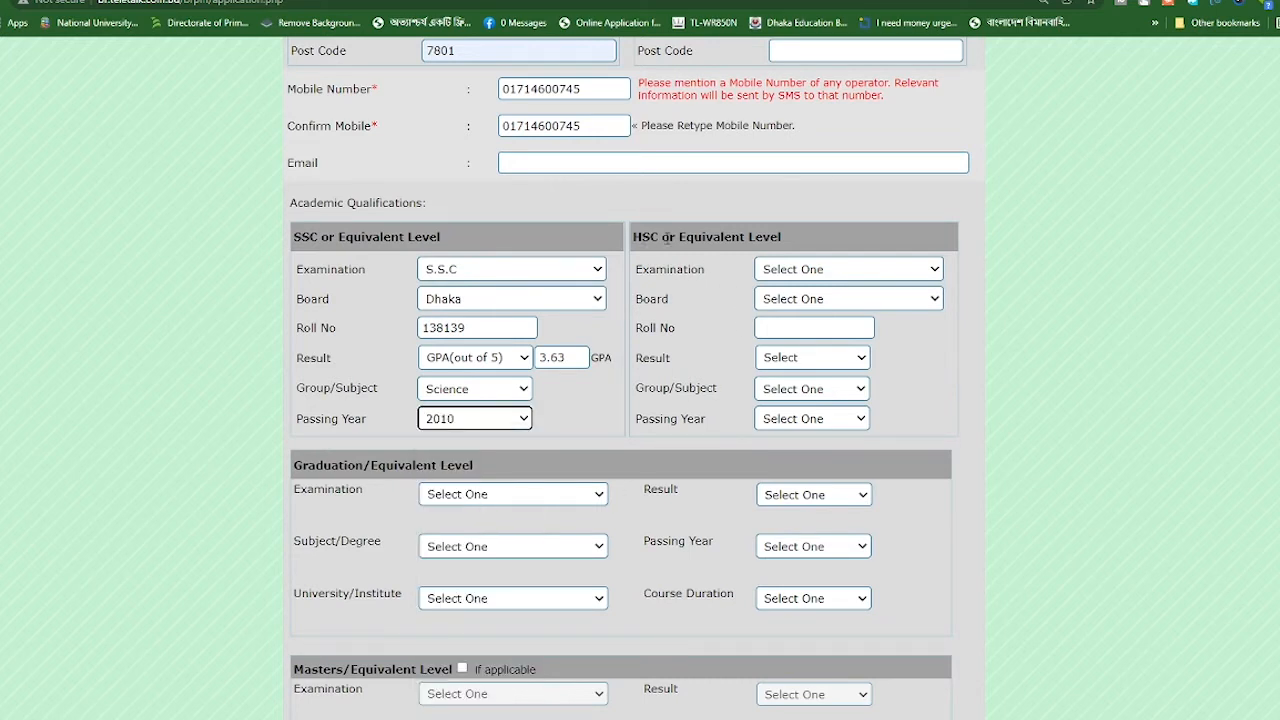
Choose H.S.C as the examination, Dhaka as the board, and enter the HSC roll number
{"action": "left_click", "coordinate": [789, 279]}
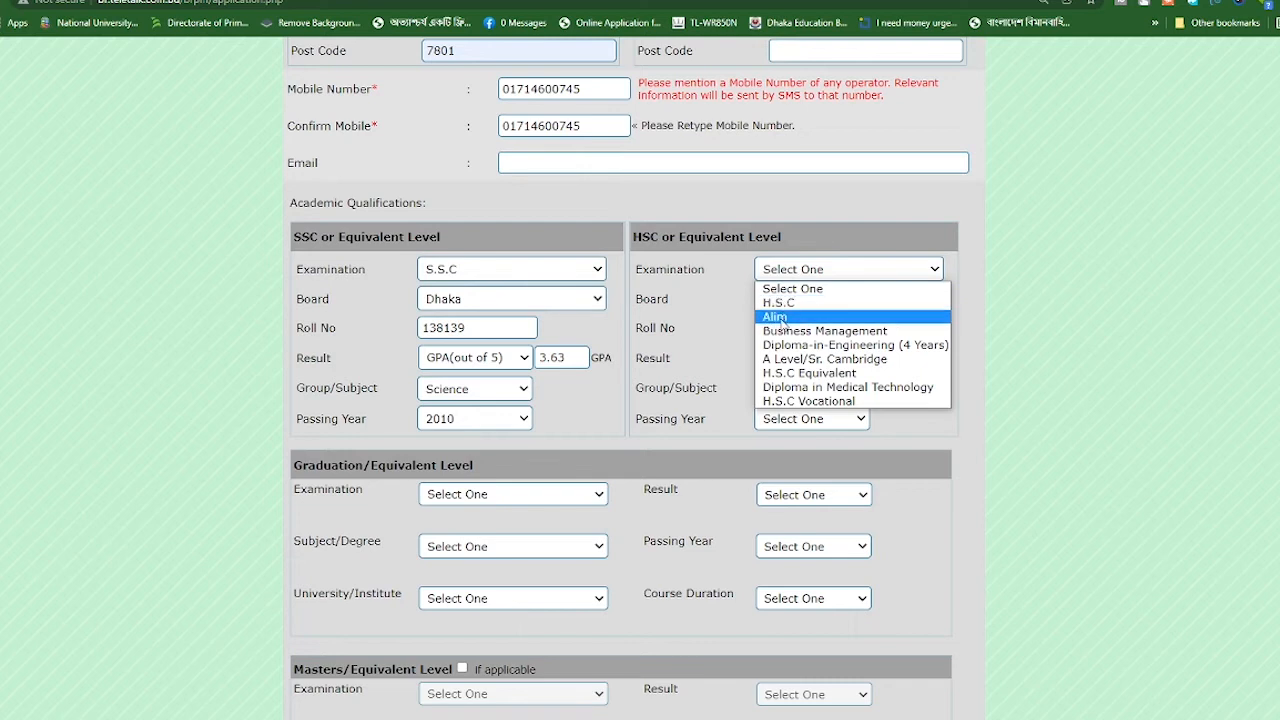
{"action": "left_click", "coordinate": [779, 302]}
{"action": "left_click", "coordinate": [780, 299]}
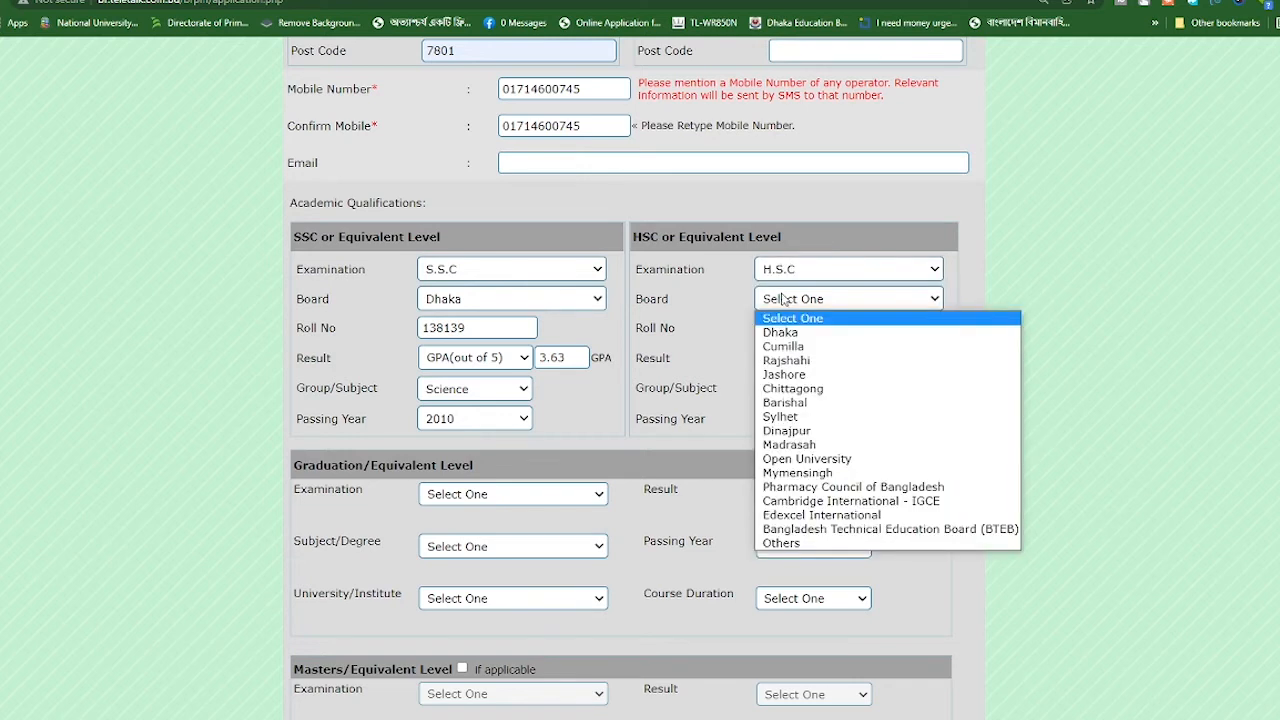
{"action": "left_click", "coordinate": [779, 331]}
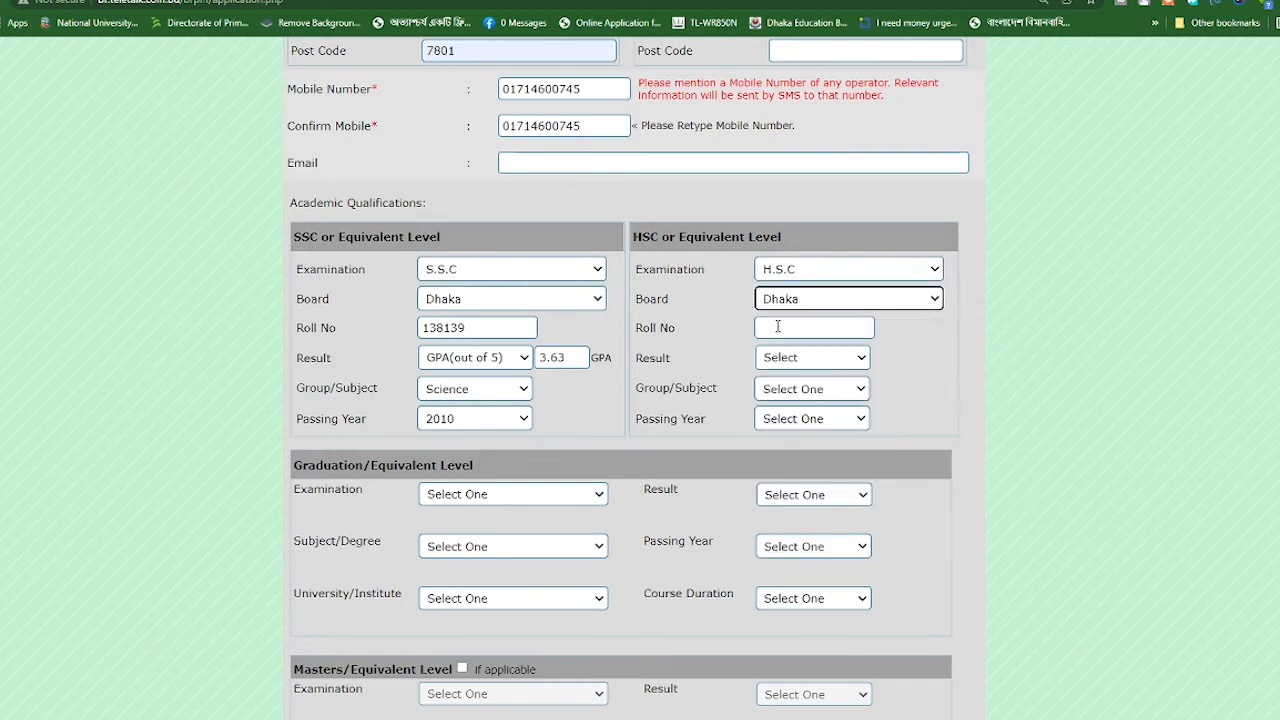
{"action": "left_click", "coordinate": [777, 327]}
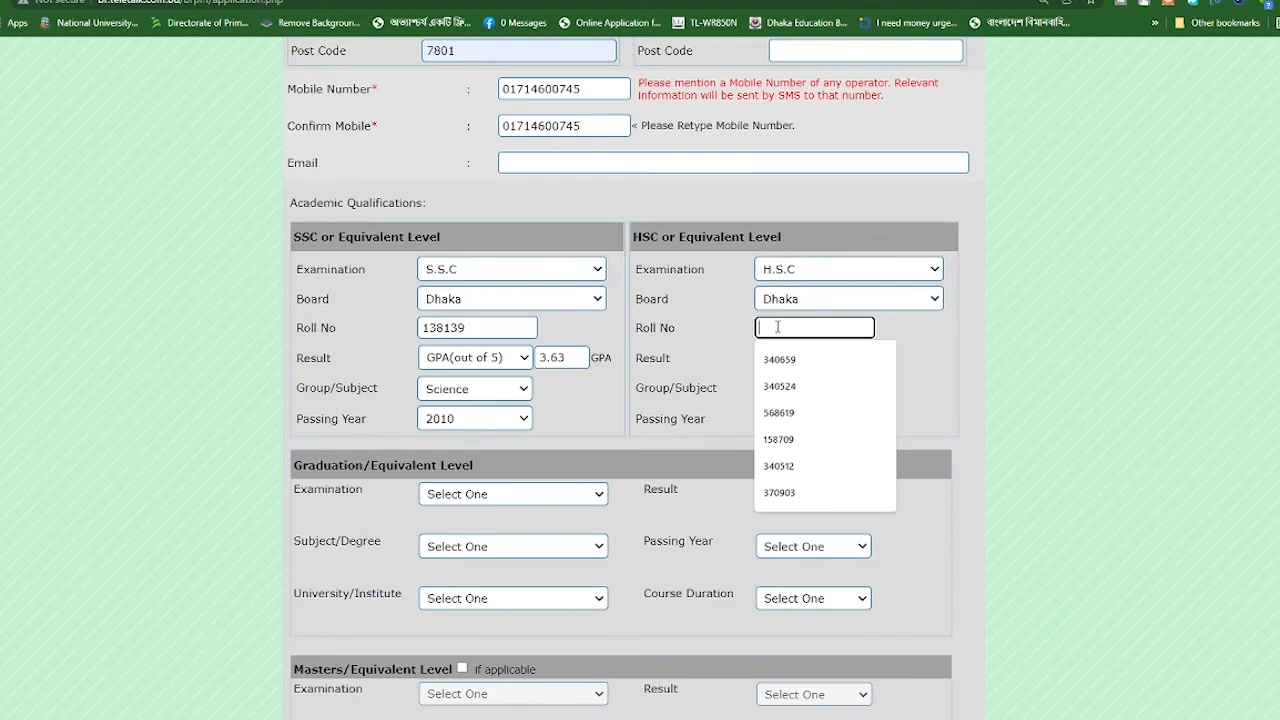
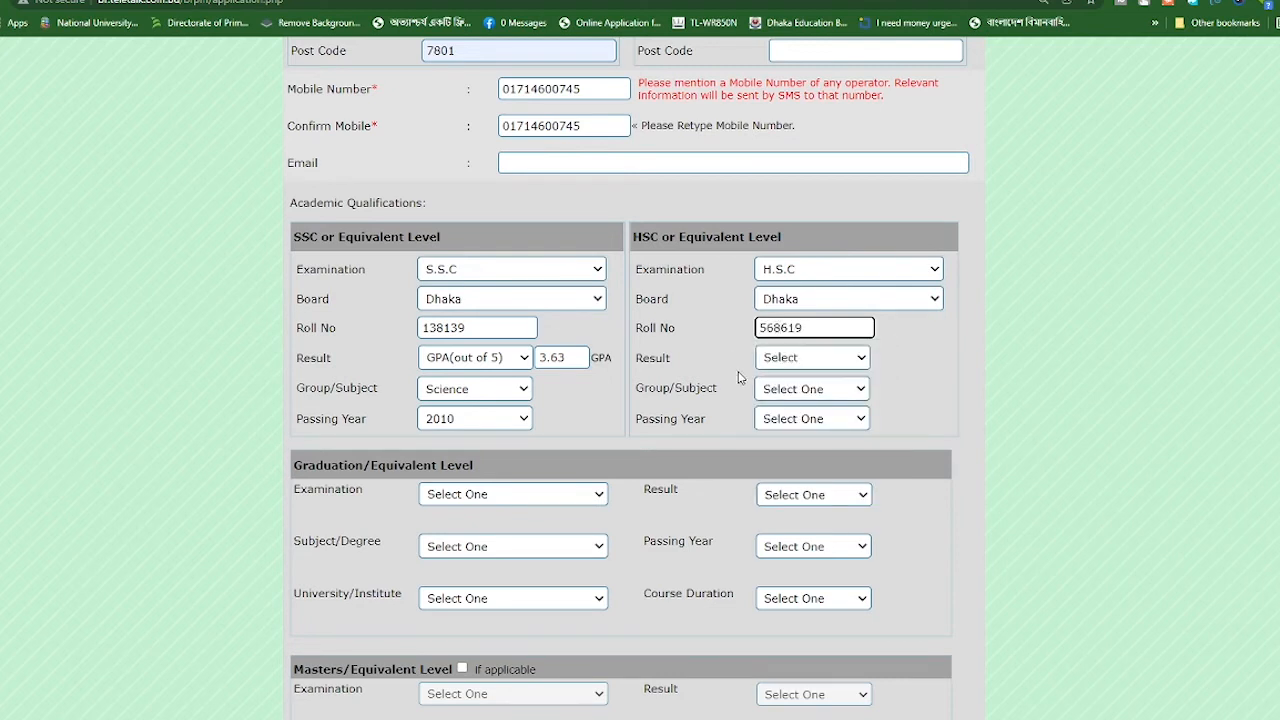
Give the HSC a GPA (out of 5) of 3.40, Business Studies group, passing year 2012
{"action": "left_click", "coordinate": [772, 360]}
{"action": "left_click", "coordinate": [820, 448]}
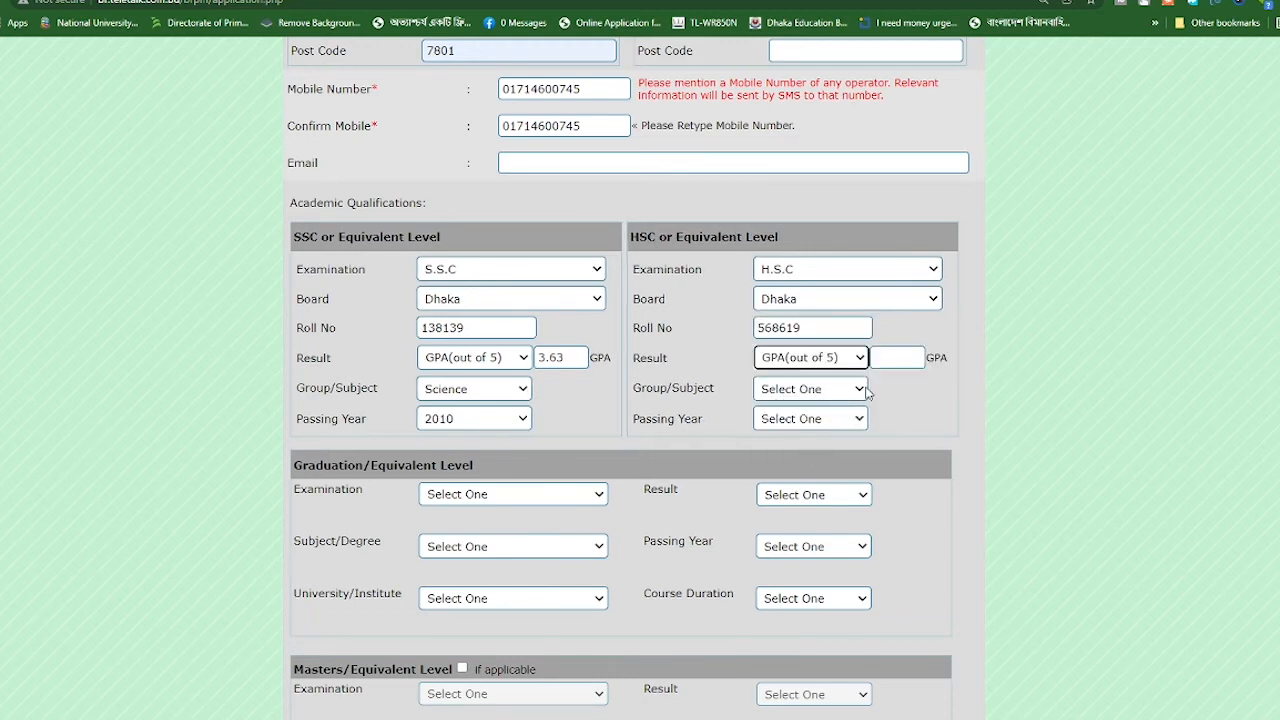
{"action": "left_click", "coordinate": [900, 357]}
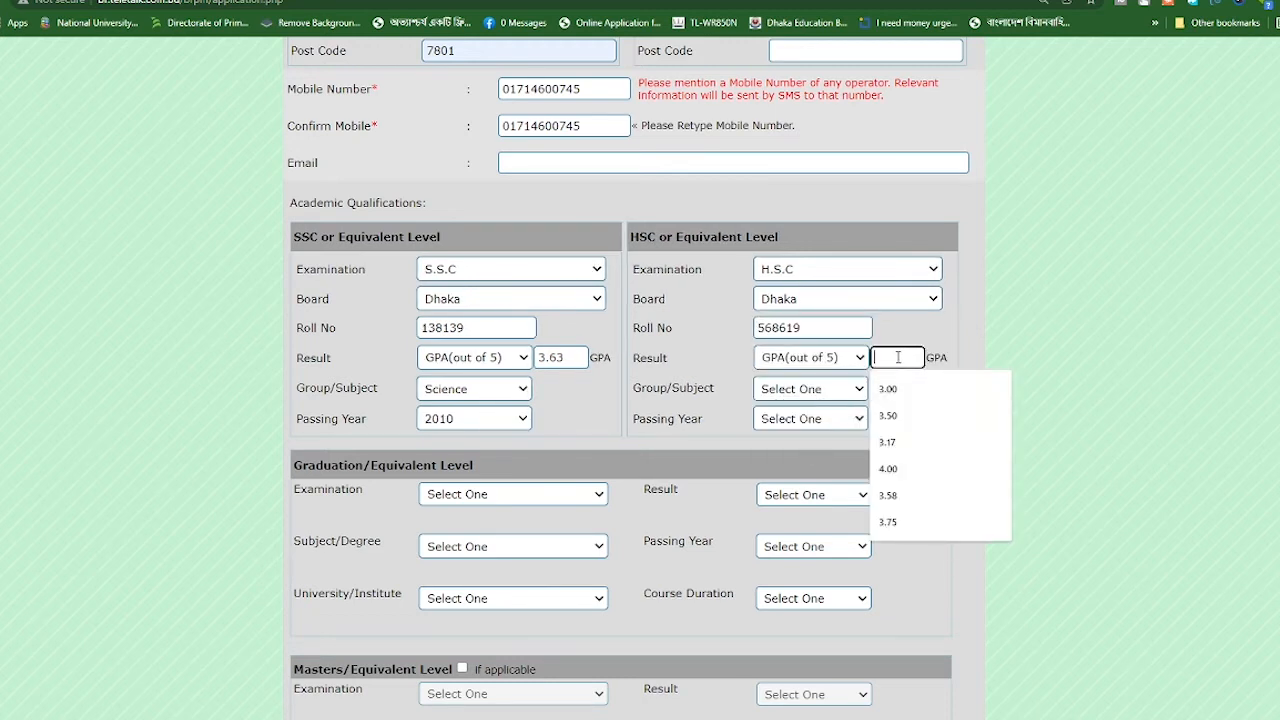
{"action": "type", "text": "3.40"}
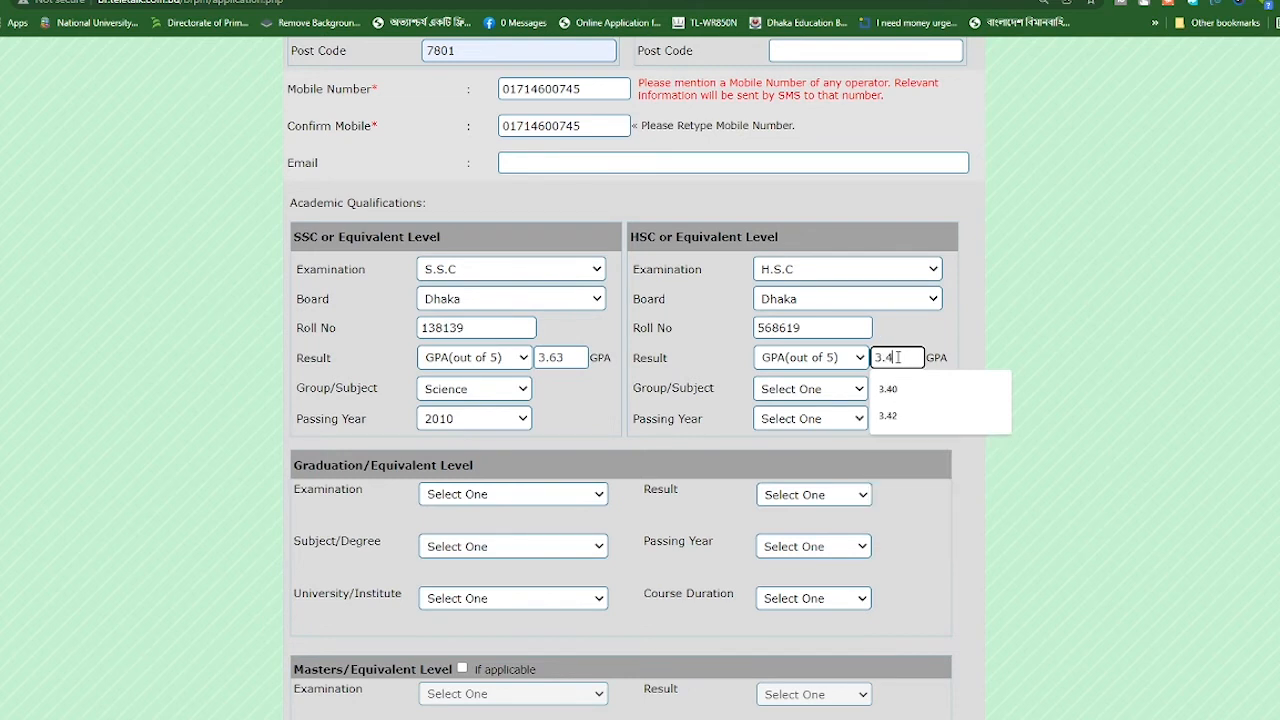
{"action": "left_click", "coordinate": [790, 396]}
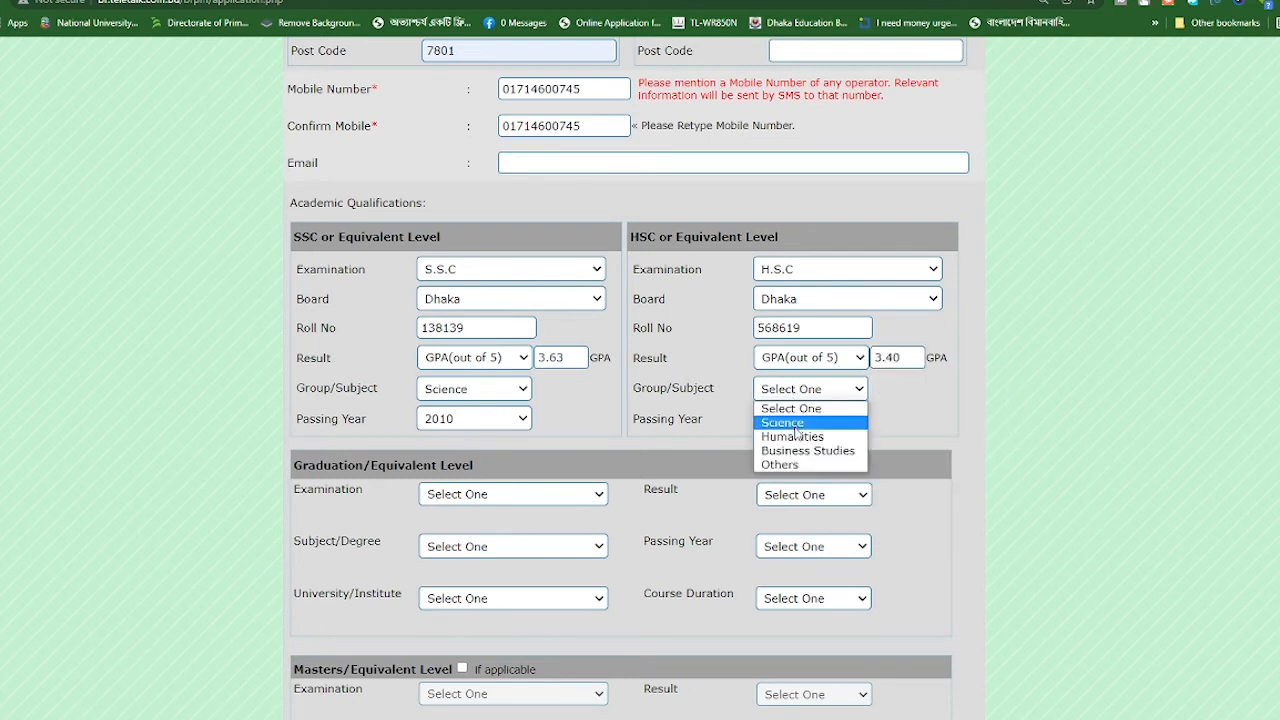
{"action": "left_click", "coordinate": [797, 451]}
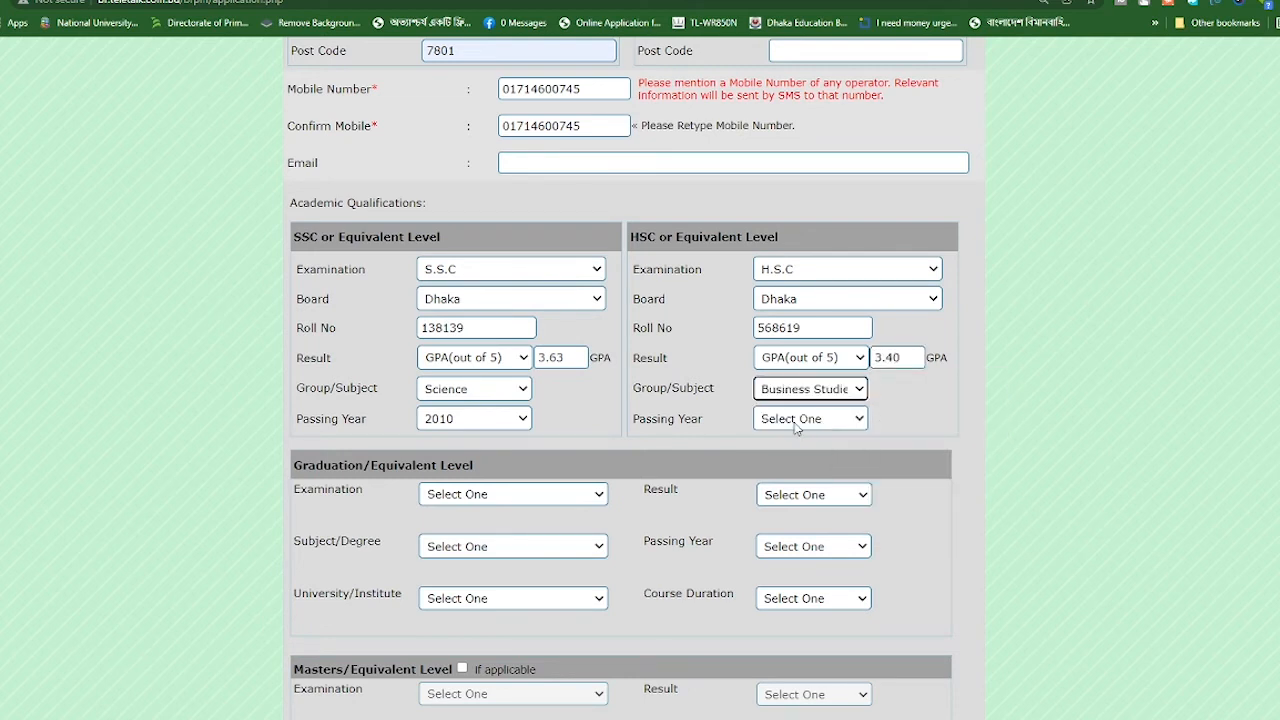
{"action": "left_click", "coordinate": [797, 420]}
{"action": "scroll", "coordinate": [797, 549], "scroll_direction": "down", "scroll_amount": 5}
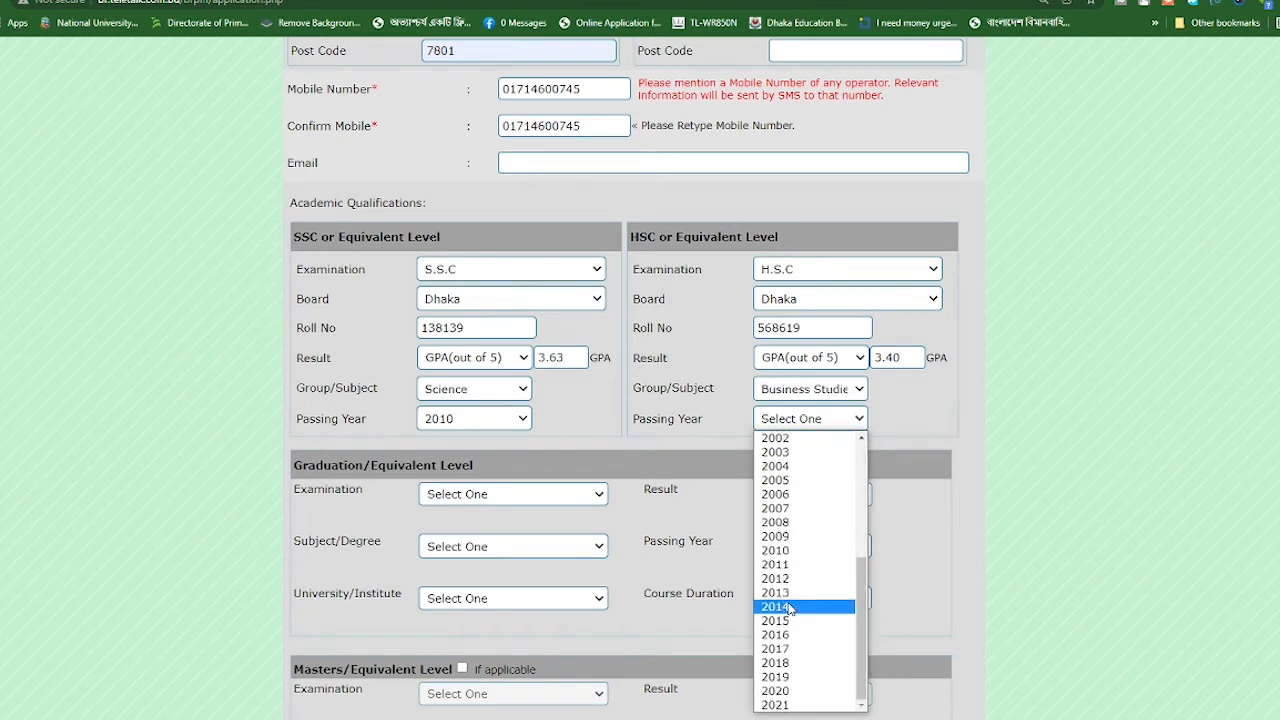
{"action": "left_click", "coordinate": [789, 579]}
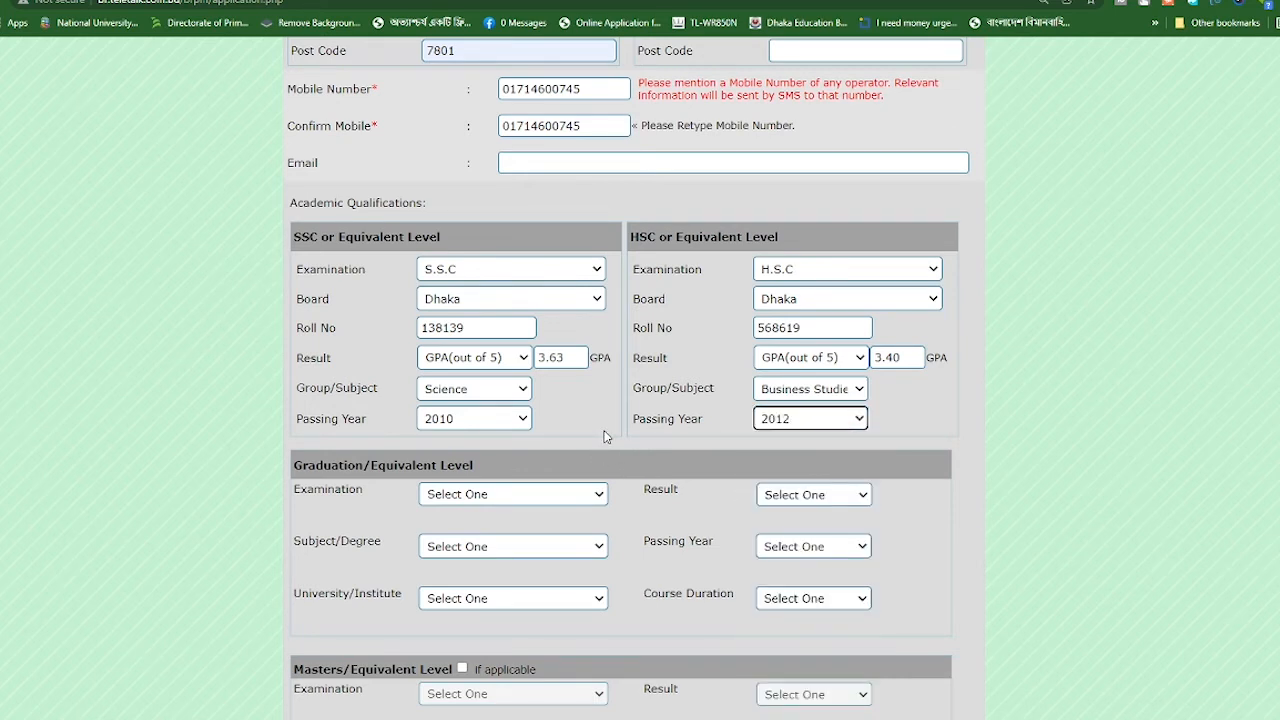
{"action": "scroll", "coordinate": [604, 436], "scroll_direction": "up", "scroll_amount": 9}
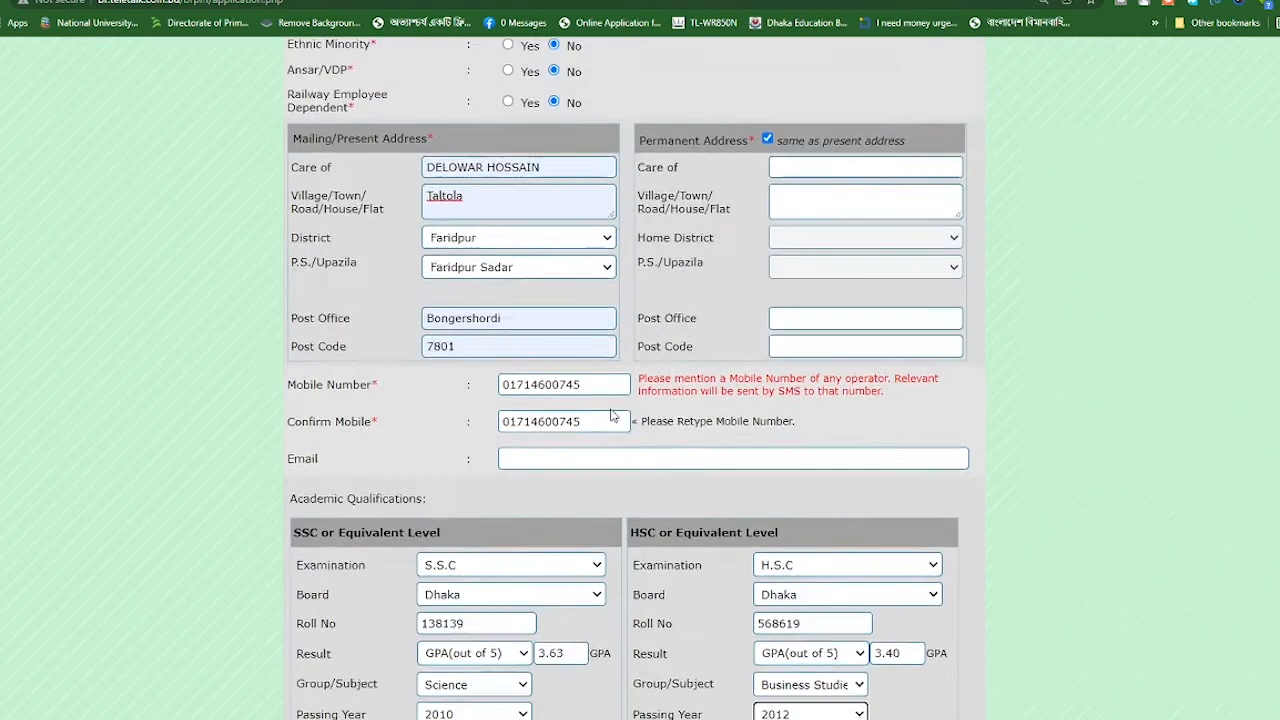
{"action": "scroll", "coordinate": [614, 406], "scroll_direction": "up", "scroll_amount": 1}
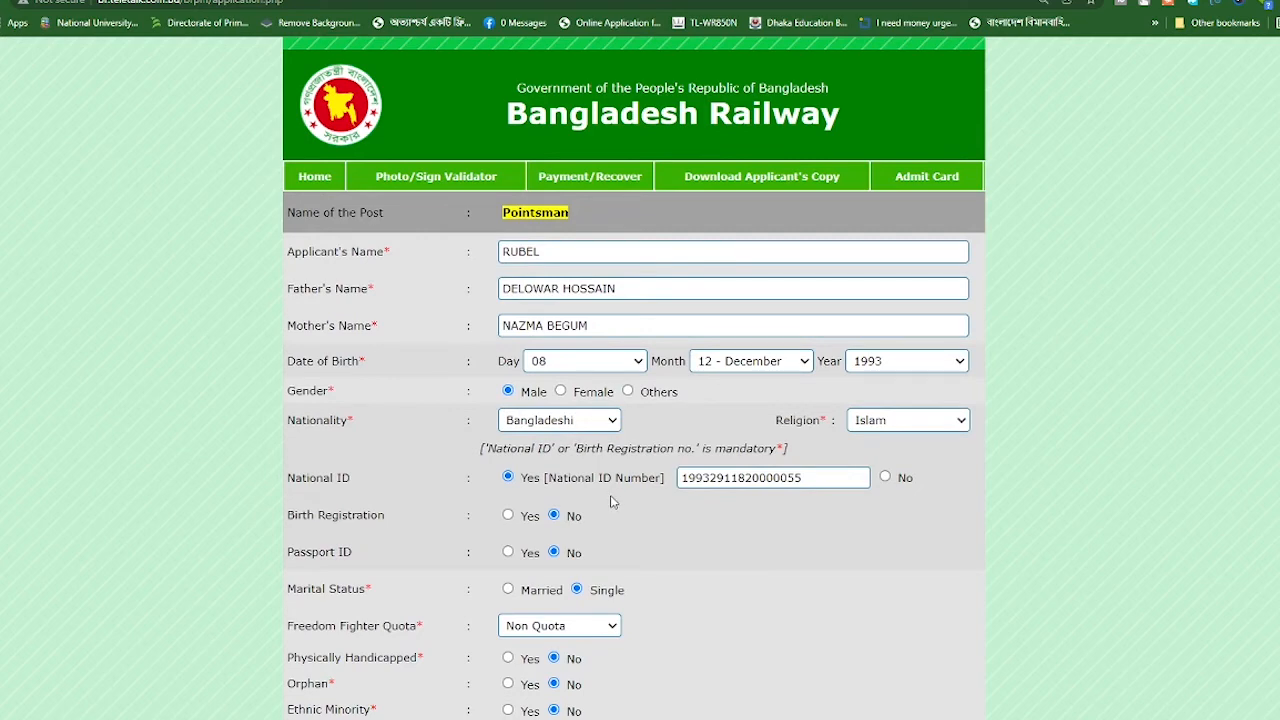
{"action": "scroll", "coordinate": [674, 509], "scroll_direction": "down", "scroll_amount": 3}
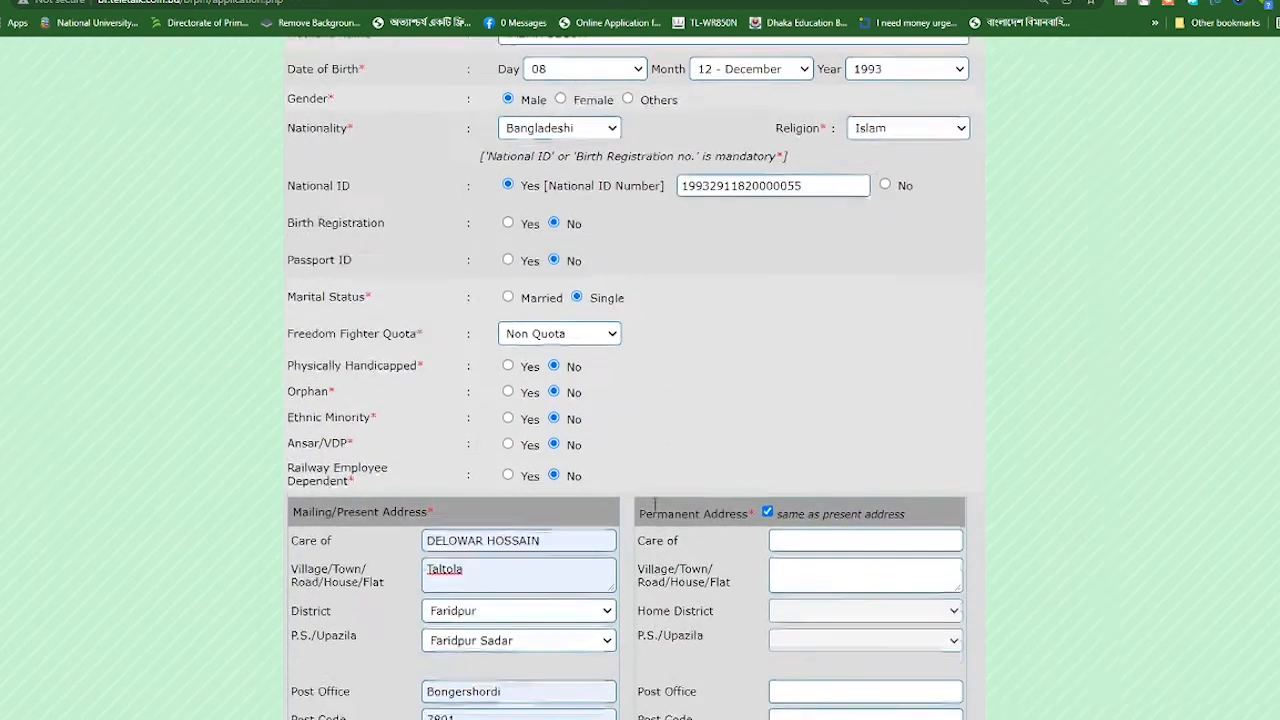
{"action": "scroll", "coordinate": [653, 505], "scroll_direction": "down", "scroll_amount": 2}
{"action": "scroll", "coordinate": [653, 498], "scroll_direction": "down", "scroll_amount": 6}
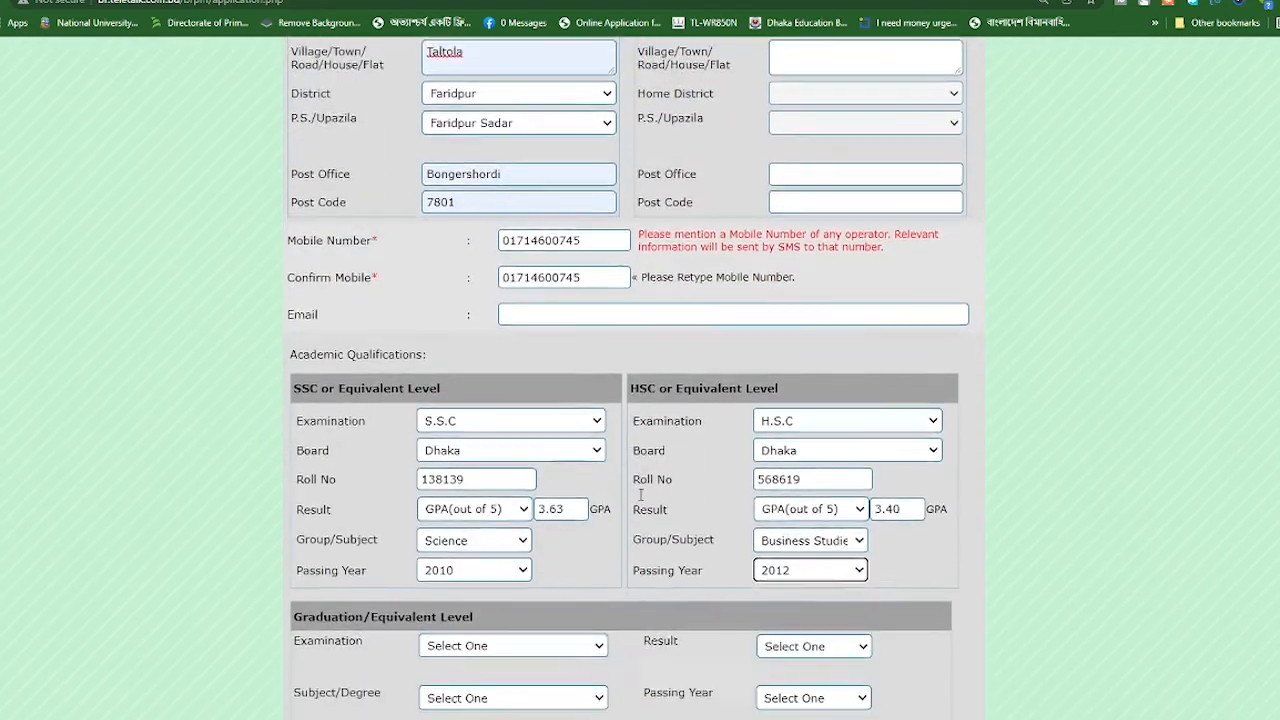
{"action": "scroll", "coordinate": [640, 500], "scroll_direction": "down", "scroll_amount": 4}
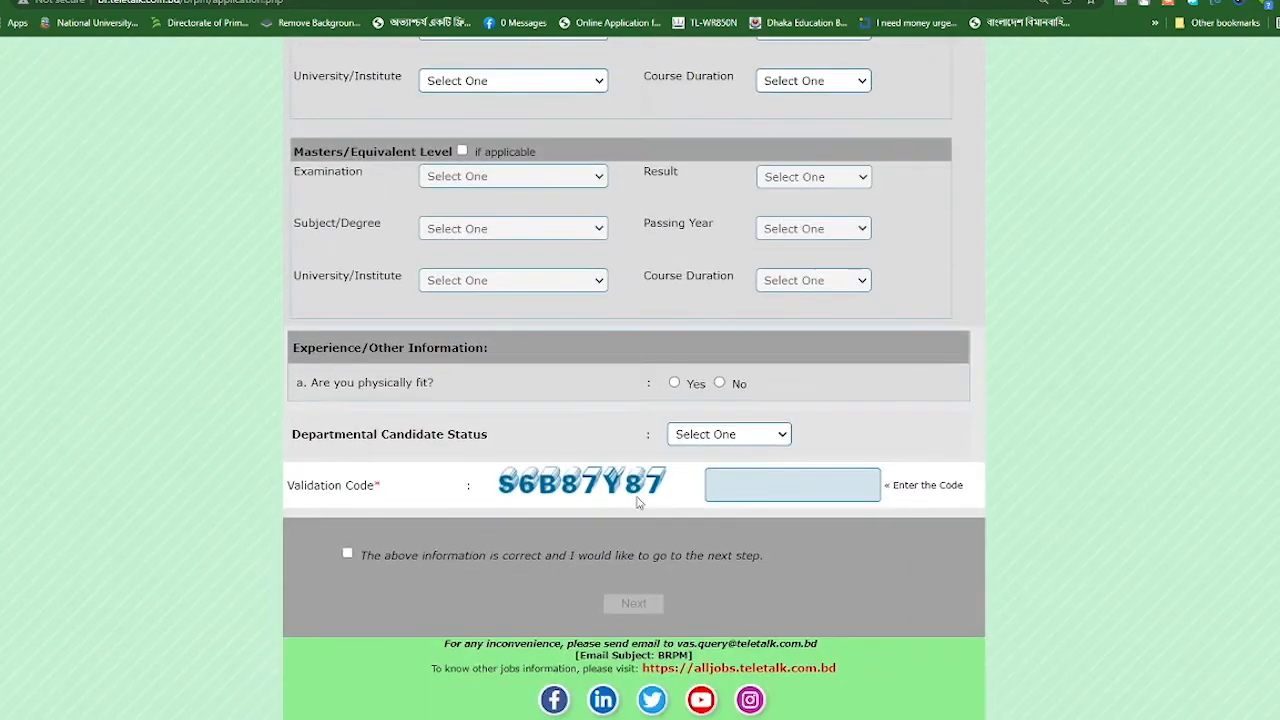
{"action": "scroll", "coordinate": [636, 501], "scroll_direction": "up", "scroll_amount": 2}
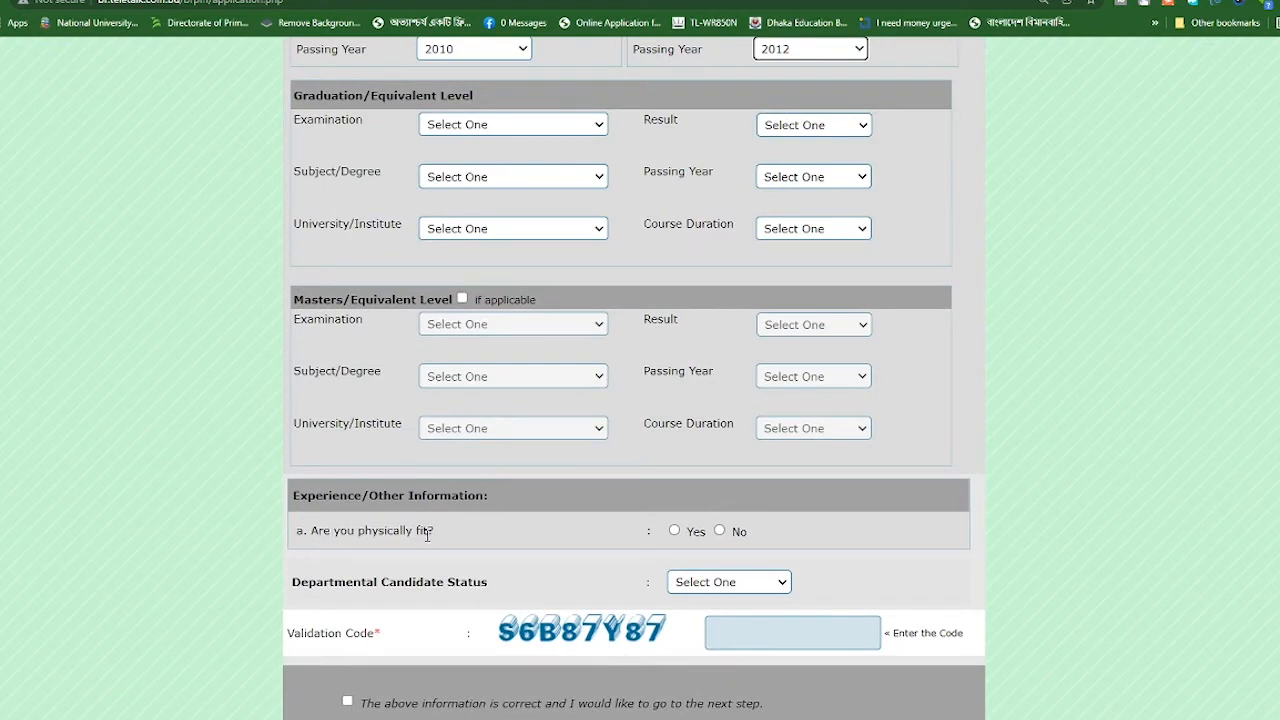
Mark 'Are you physically fit?' as Yes and set Departmental Candidate Status to None
{"action": "left_click", "coordinate": [675, 531]}
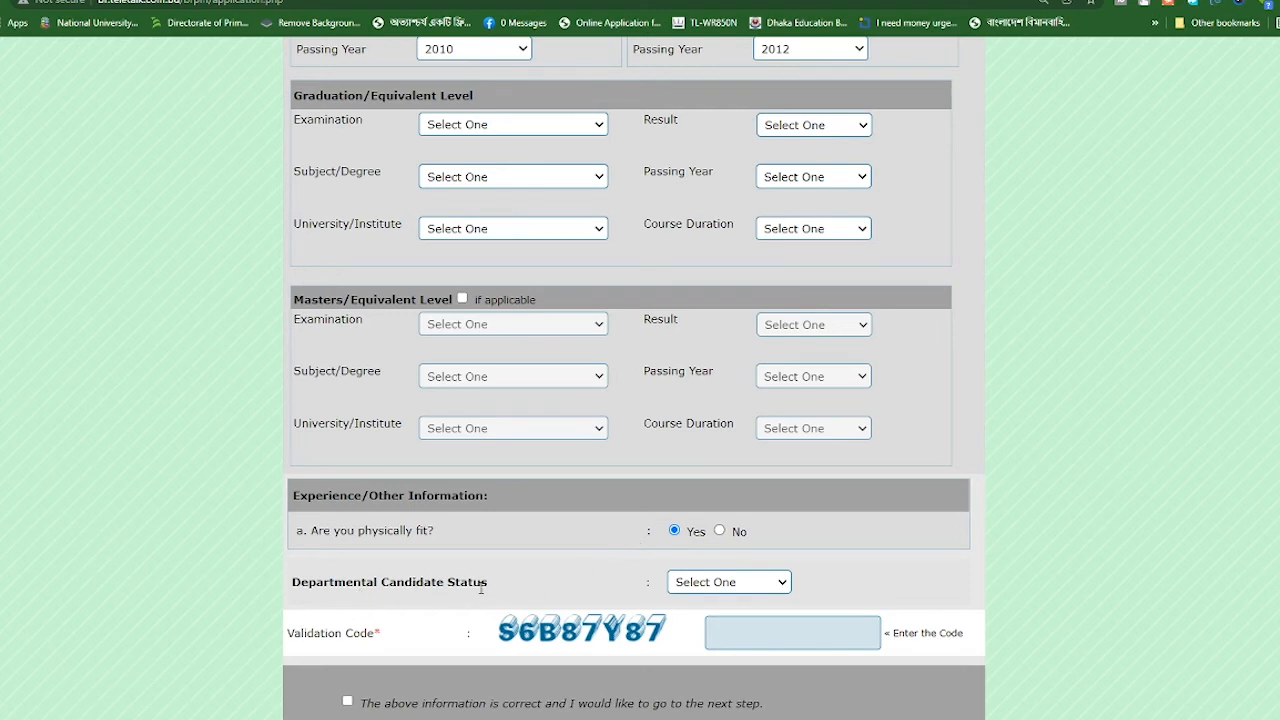
{"action": "left_click", "coordinate": [708, 584]}
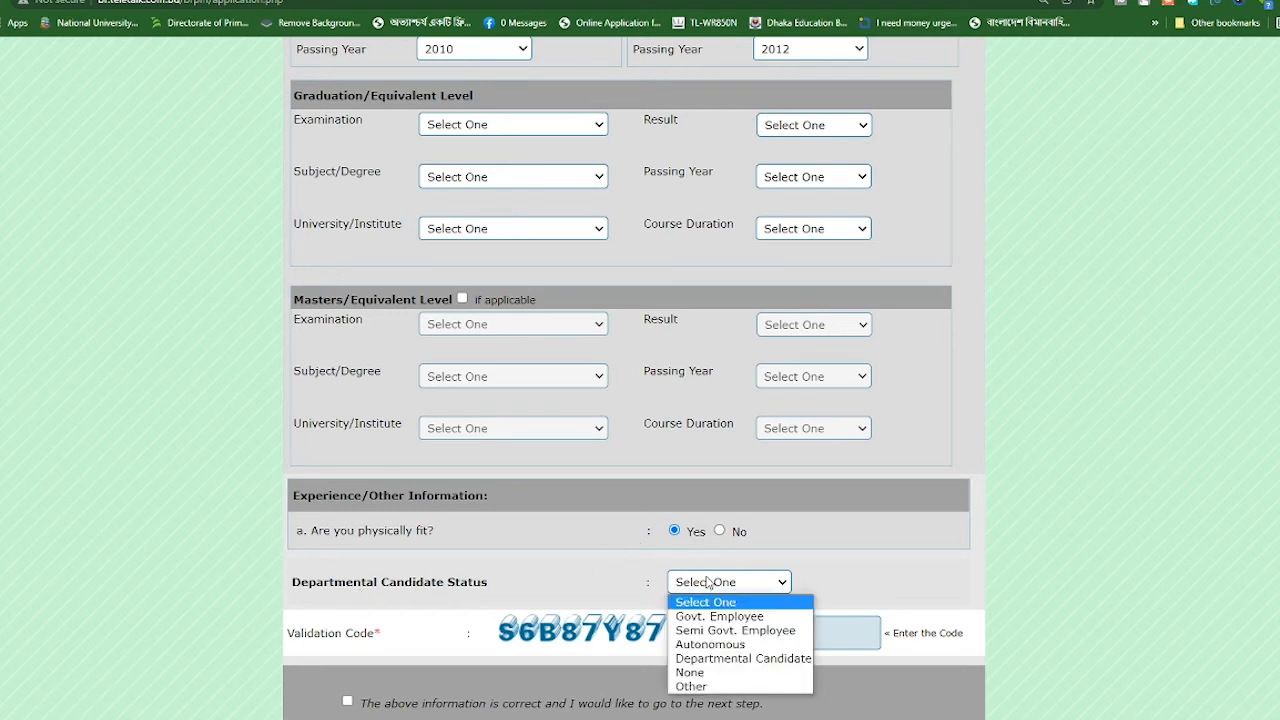
{"action": "left_click", "coordinate": [708, 676]}
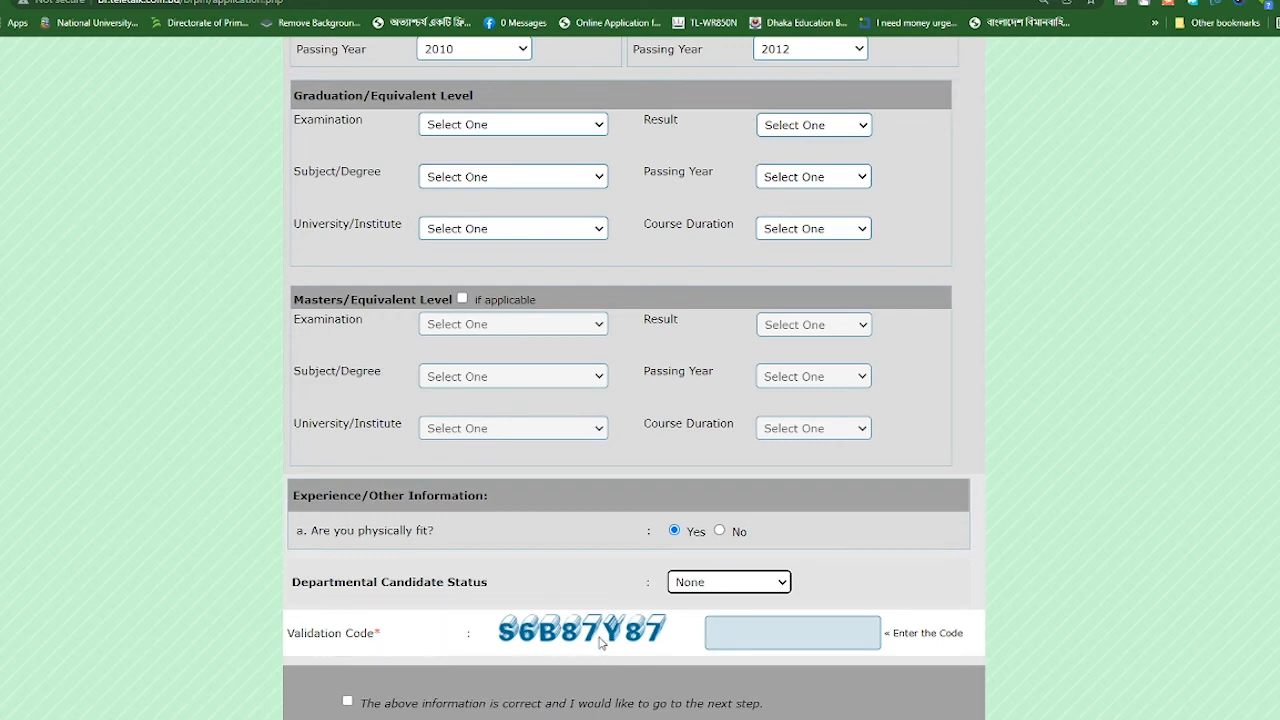
Drag the captcha into the Validation Code field and trim the URL prefix, leaving only the code
{"action": "left_click", "coordinate": [756, 630]}
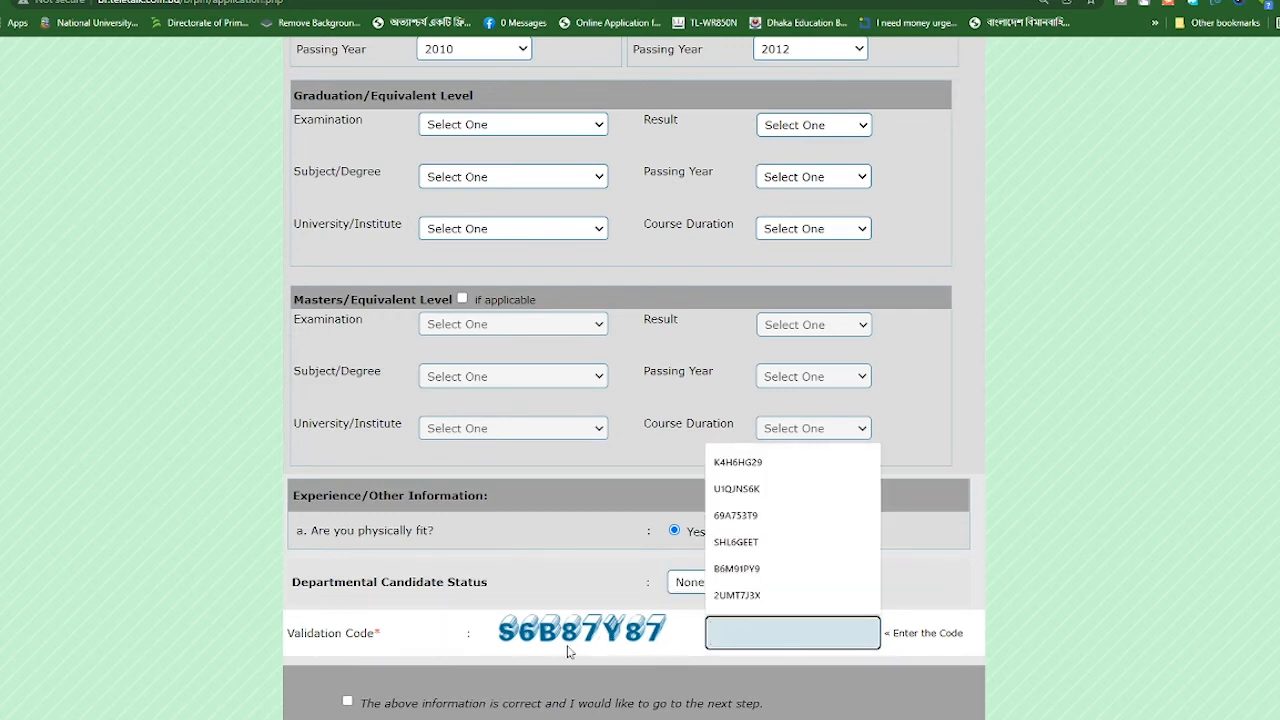
{"action": "left_click_drag", "start_coordinate": [507, 637], "coordinate": [757, 645]}
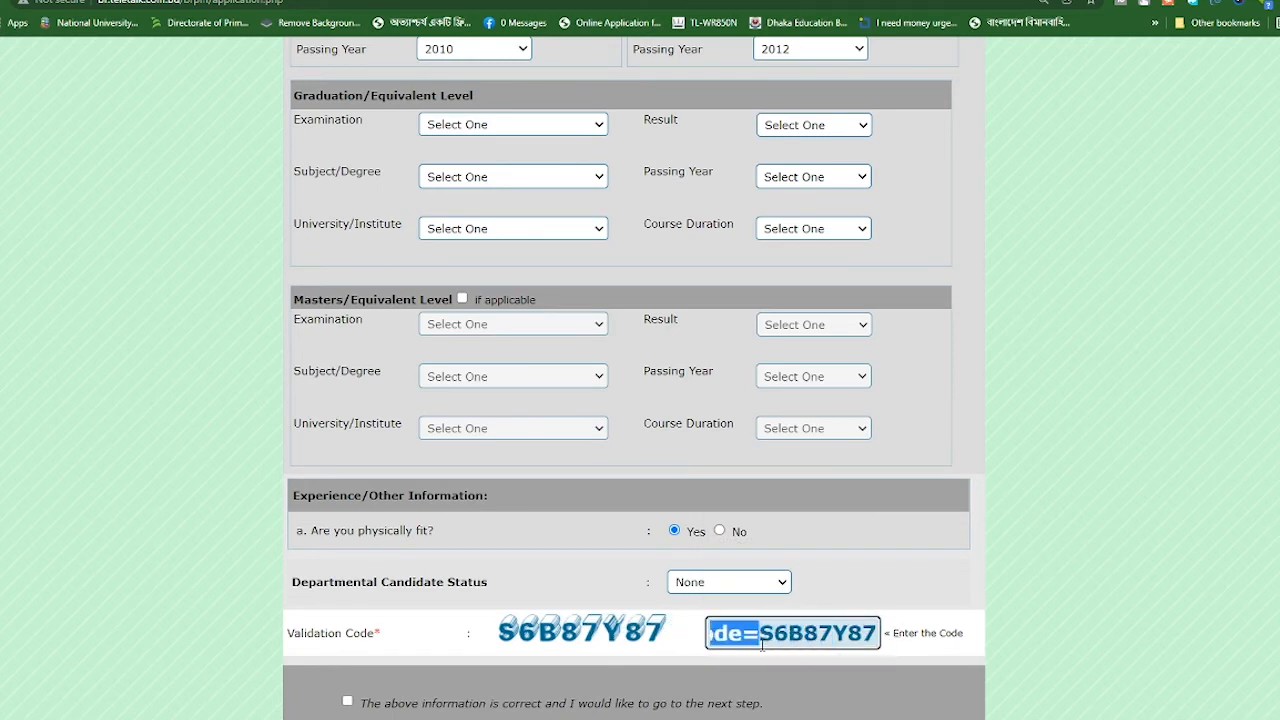
{"action": "key", "text": "BackSpace"}
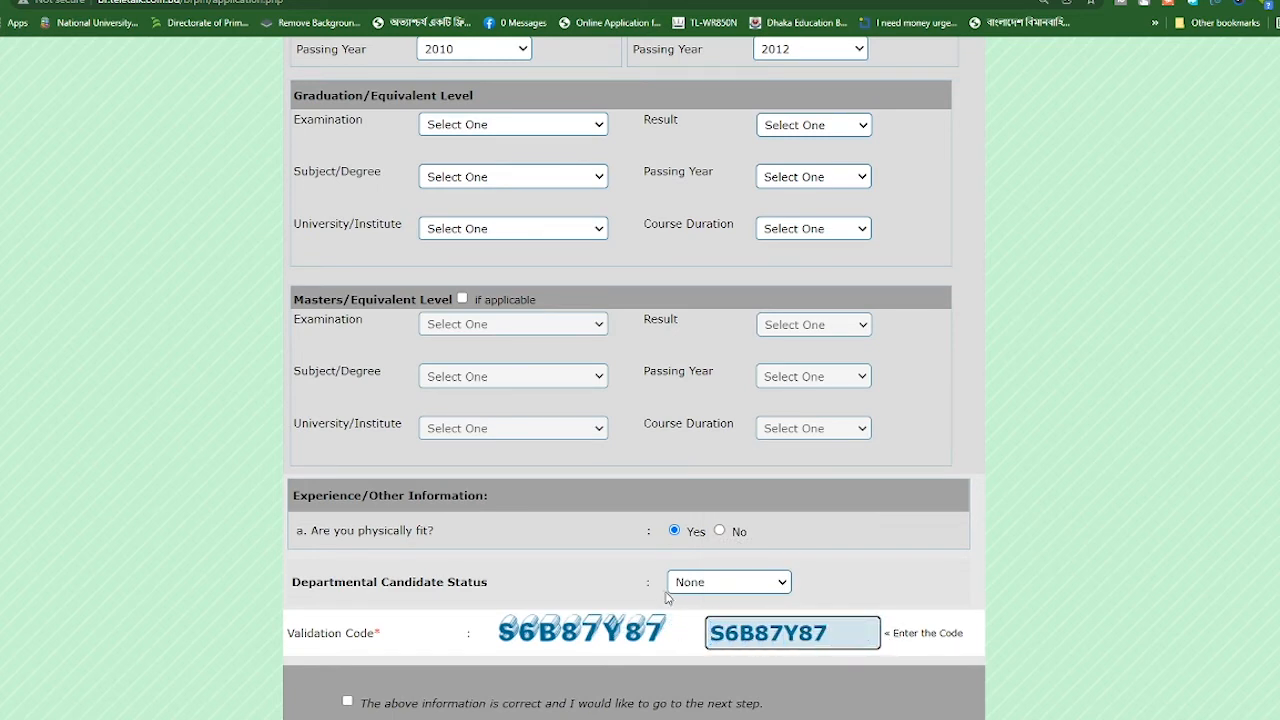
Tick 'The above information is correct' and continue to the Application Preview page
{"action": "scroll", "coordinate": [668, 500], "scroll_direction": "up", "scroll_amount": 9}
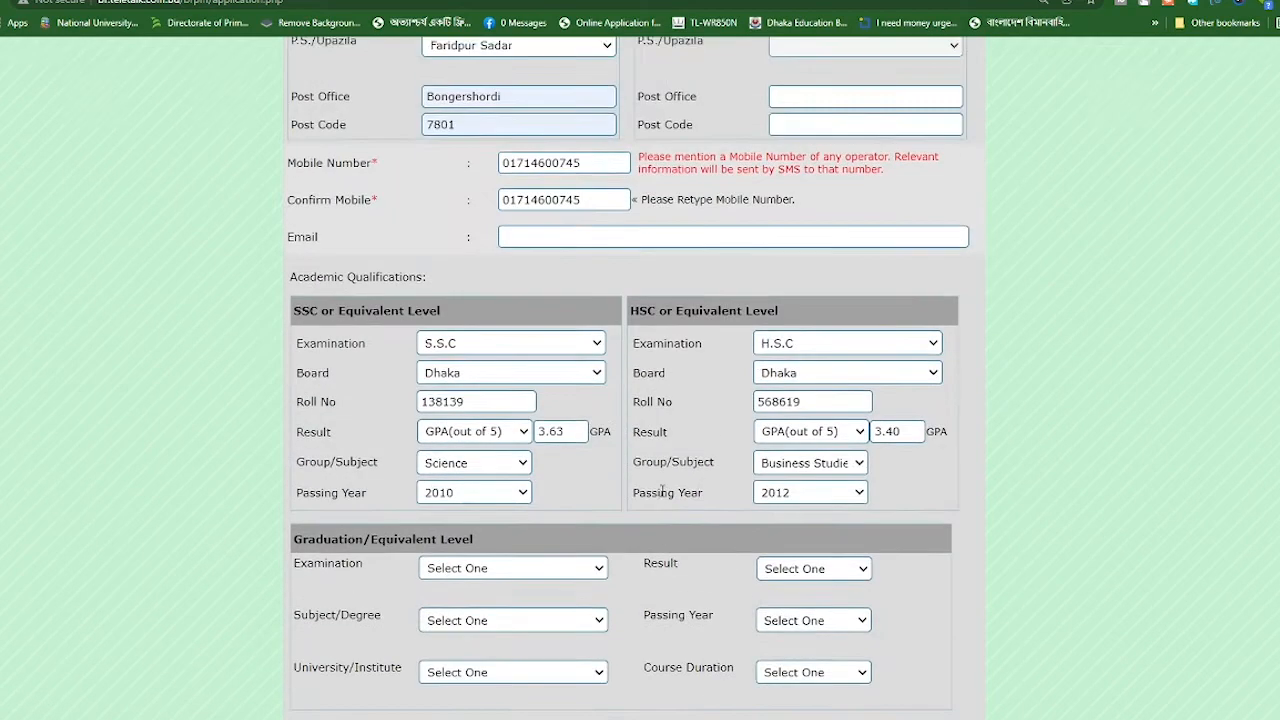
{"action": "scroll", "coordinate": [668, 455], "scroll_direction": "up", "scroll_amount": 5}
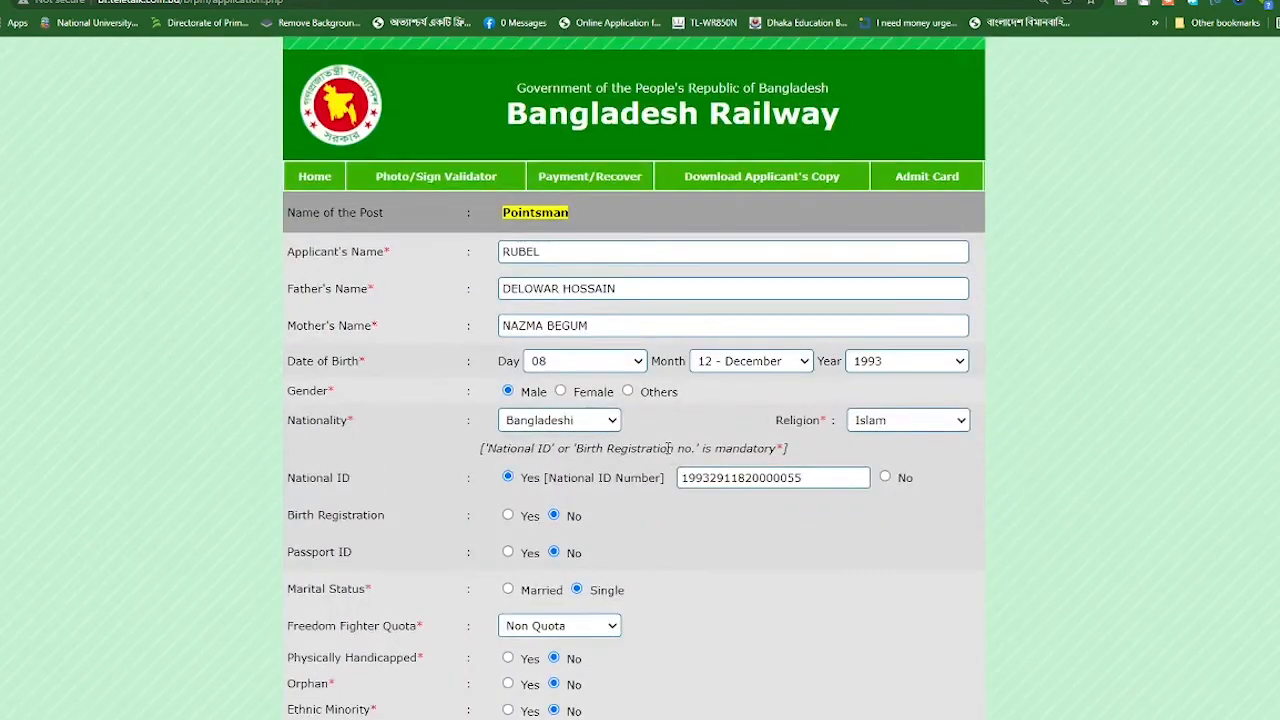
{"action": "scroll", "coordinate": [668, 455], "scroll_direction": "down", "scroll_amount": 5}
{"action": "scroll", "coordinate": [640, 466], "scroll_direction": "down", "scroll_amount": 11}
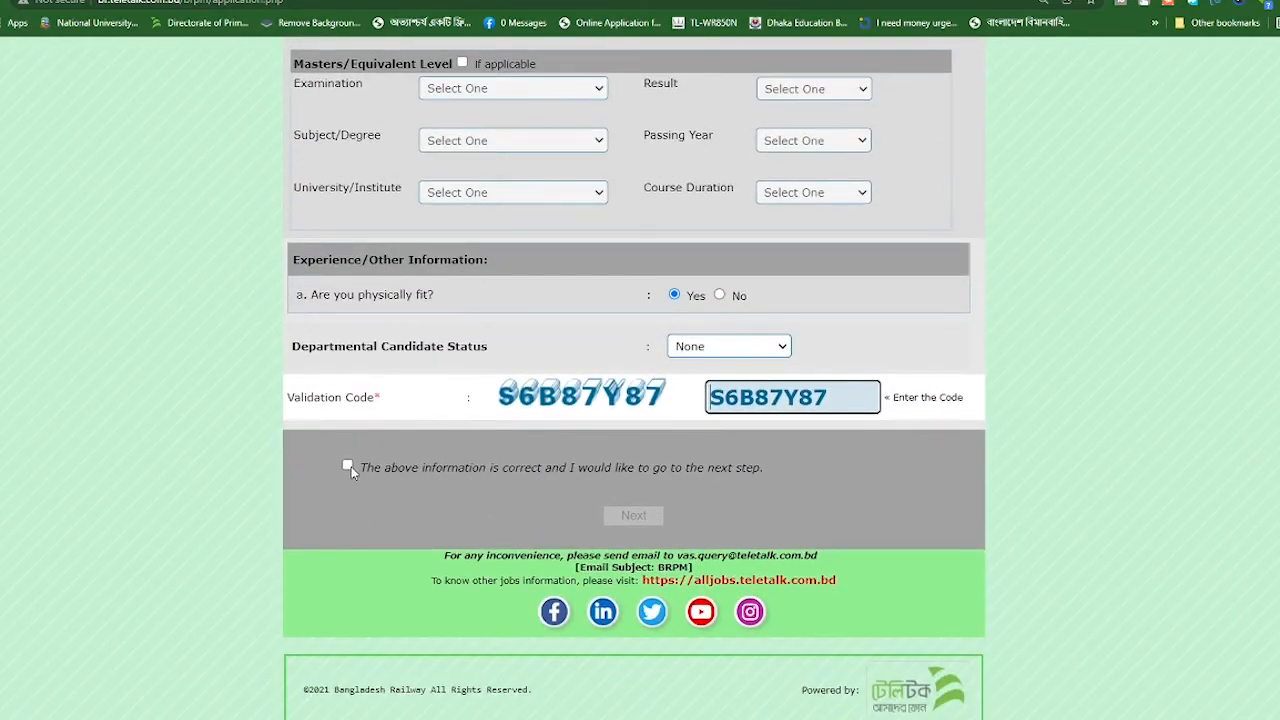
{"action": "left_click", "coordinate": [350, 466]}
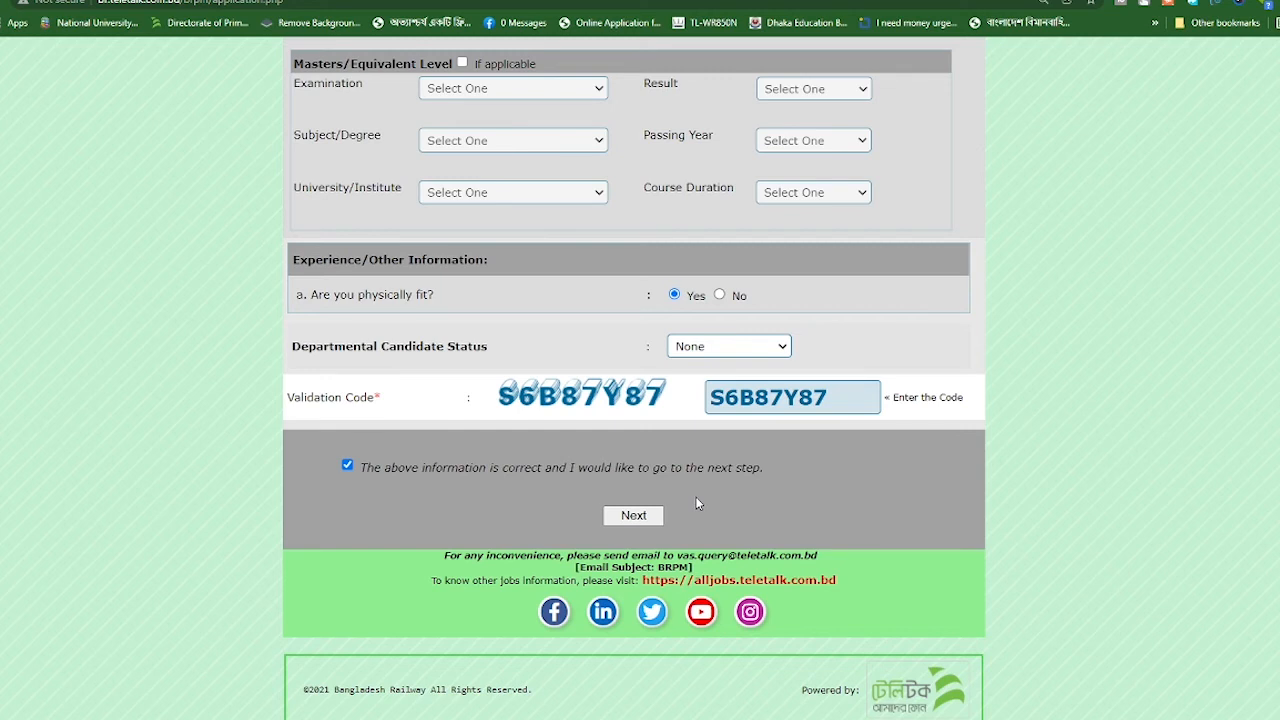
{"action": "left_click", "coordinate": [633, 516]}
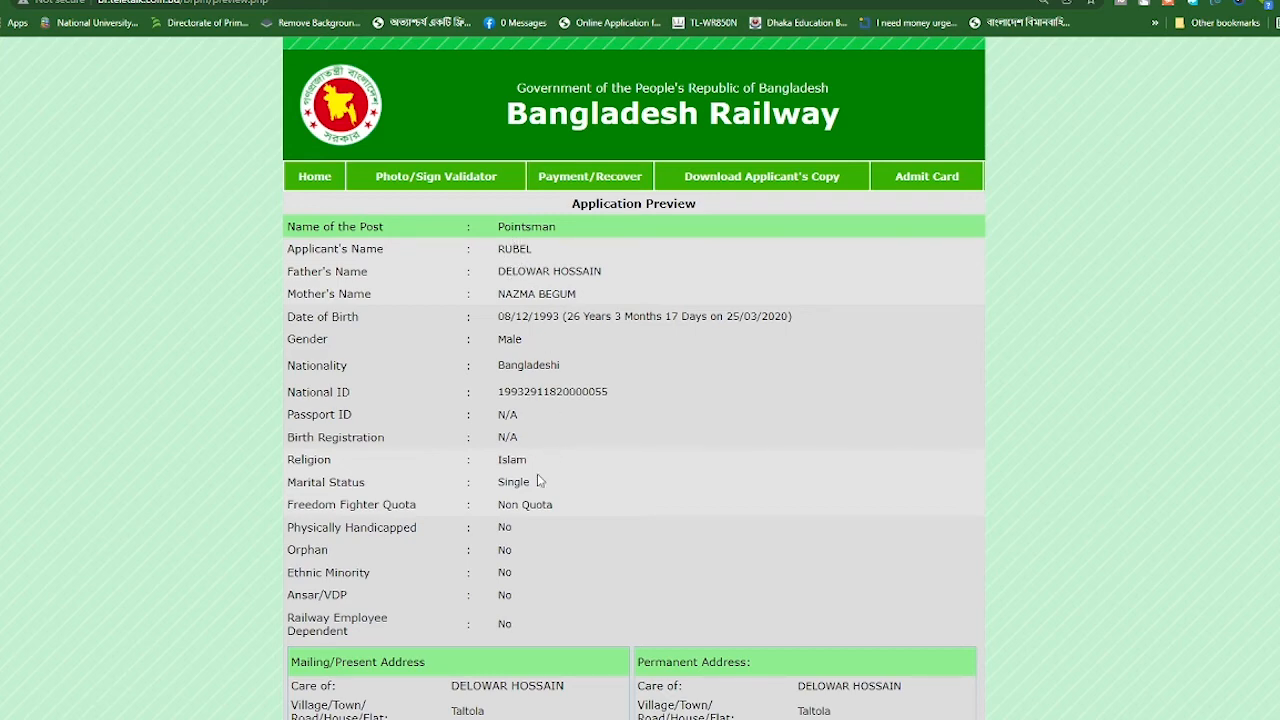
{"action": "scroll", "coordinate": [626, 540], "scroll_direction": "down", "scroll_amount": 2}
{"action": "scroll", "coordinate": [520, 541], "scroll_direction": "down", "scroll_amount": 5}
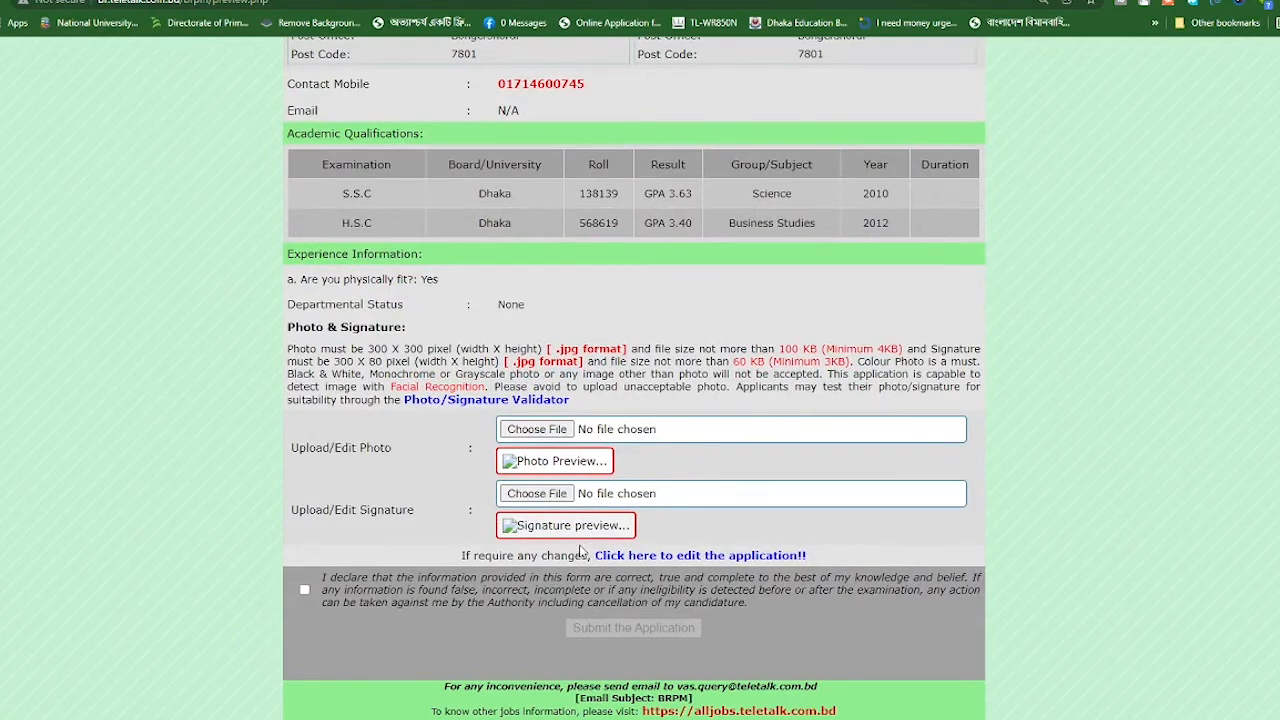
{"action": "scroll", "coordinate": [588, 549], "scroll_direction": "down", "scroll_amount": 2}
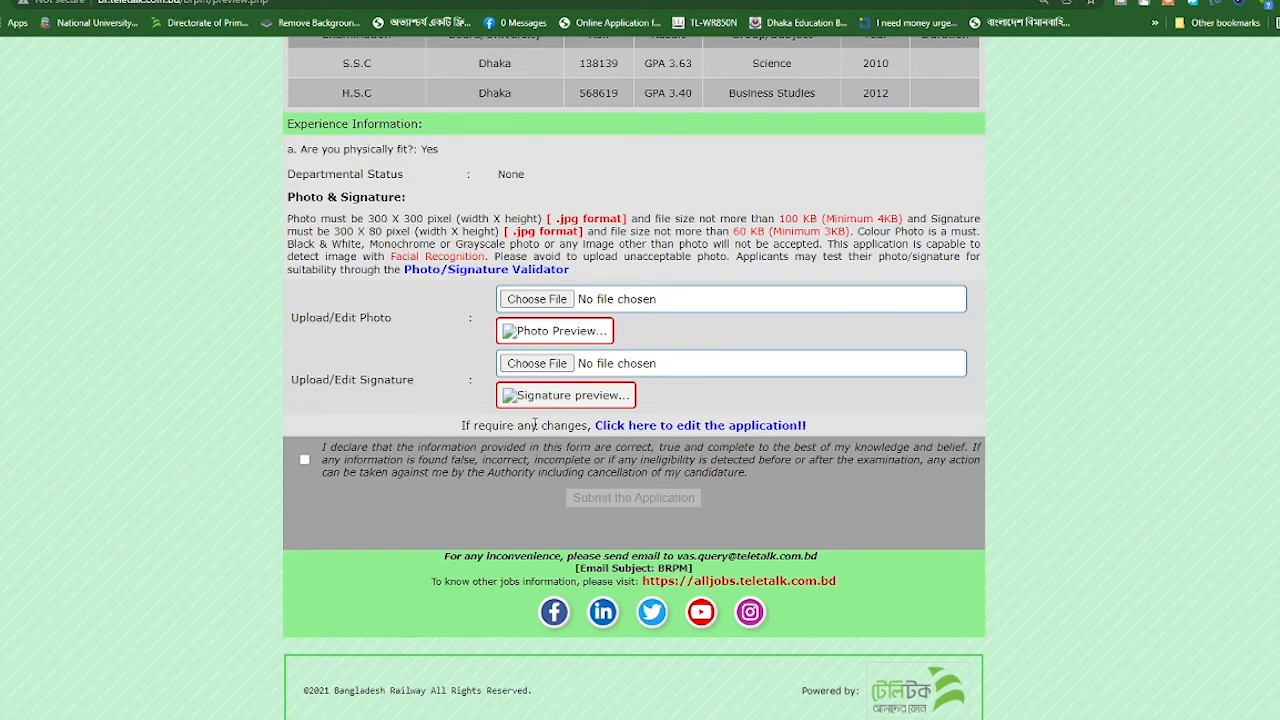
{"action": "scroll", "coordinate": [576, 440], "scroll_direction": "up", "scroll_amount": 6}
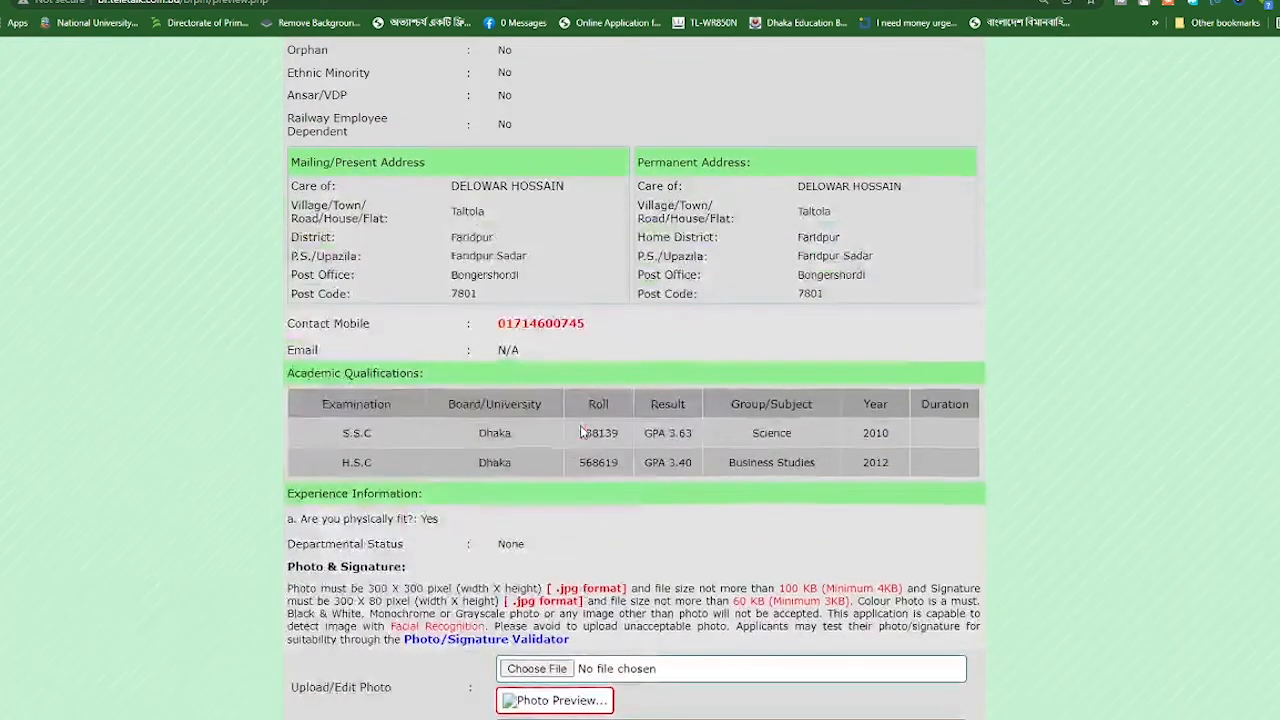
{"action": "scroll", "coordinate": [578, 430], "scroll_direction": "up", "scroll_amount": 2}
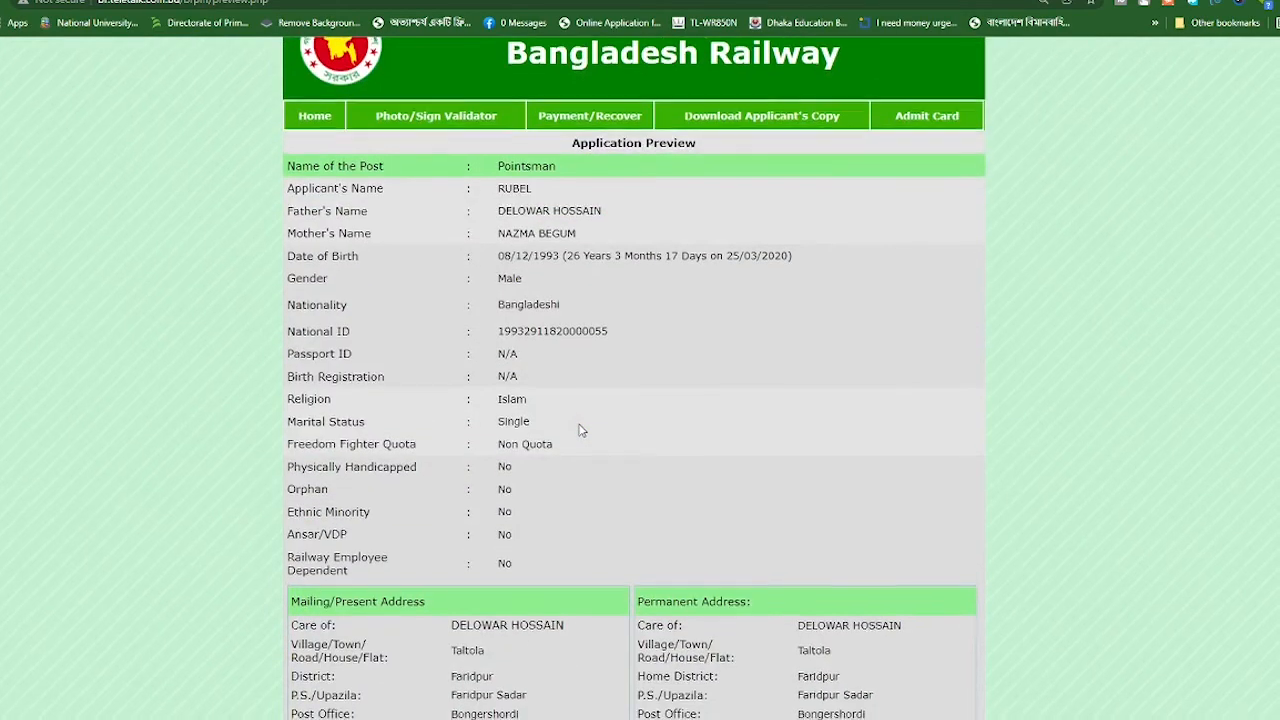
{"action": "scroll", "coordinate": [578, 430], "scroll_direction": "down", "scroll_amount": 4}
{"action": "scroll", "coordinate": [578, 430], "scroll_direction": "down", "scroll_amount": 4}
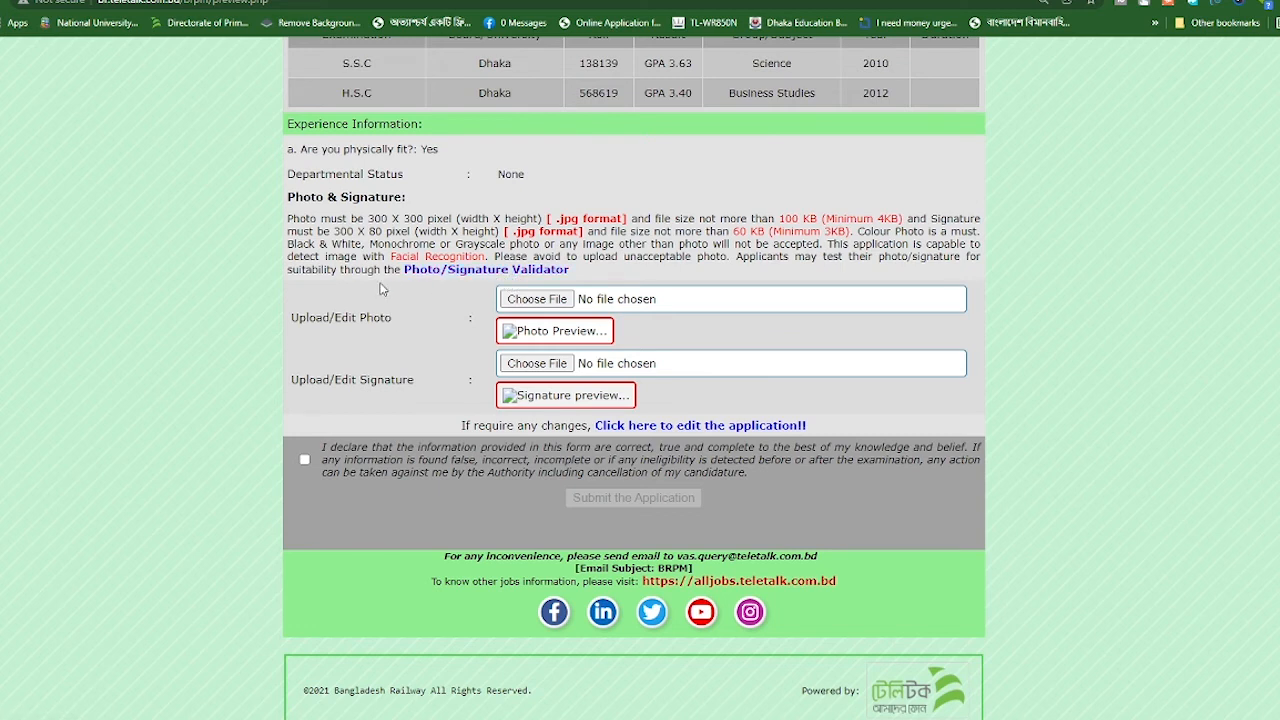
Attach the 300 × 300 applicant photo from the Desktop
{"action": "left_click", "coordinate": [540, 303]}
{"action": "left_click", "coordinate": [5, 71]}
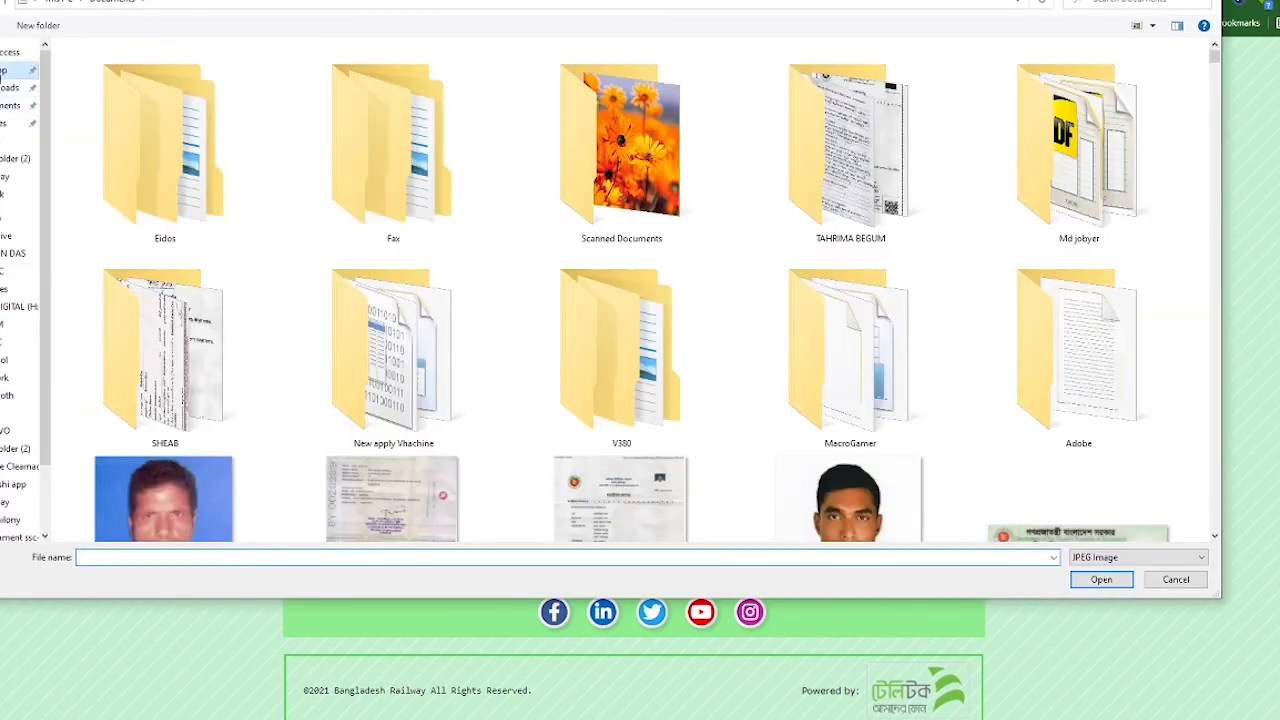
{"action": "scroll", "coordinate": [690, 325], "scroll_direction": "down", "scroll_amount": 2}
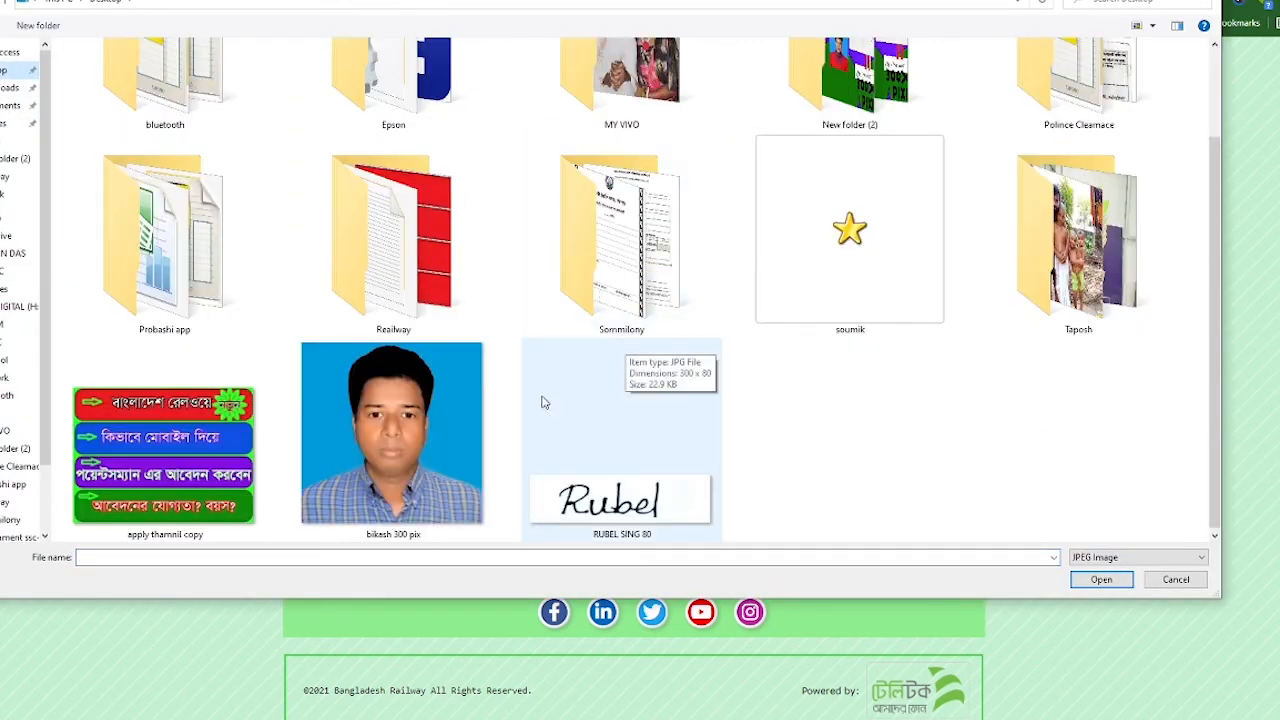
{"action": "left_click", "coordinate": [412, 430]}
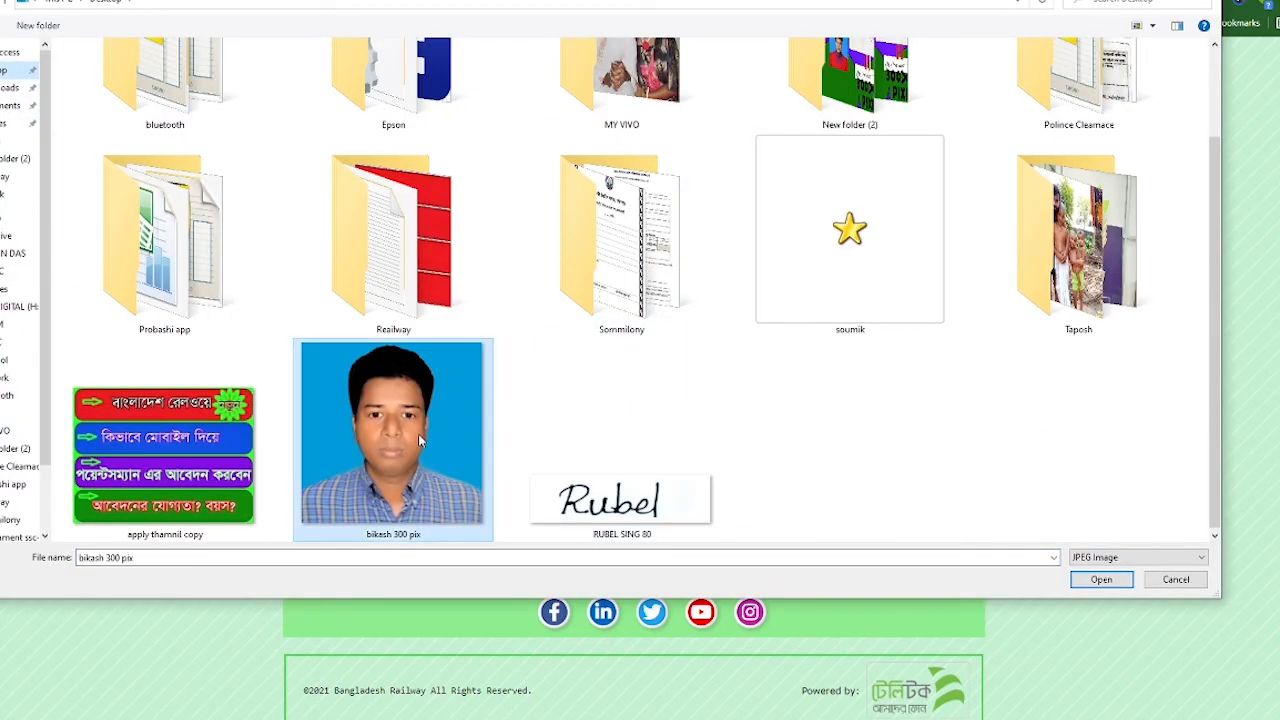
{"action": "left_click", "coordinate": [1108, 580]}
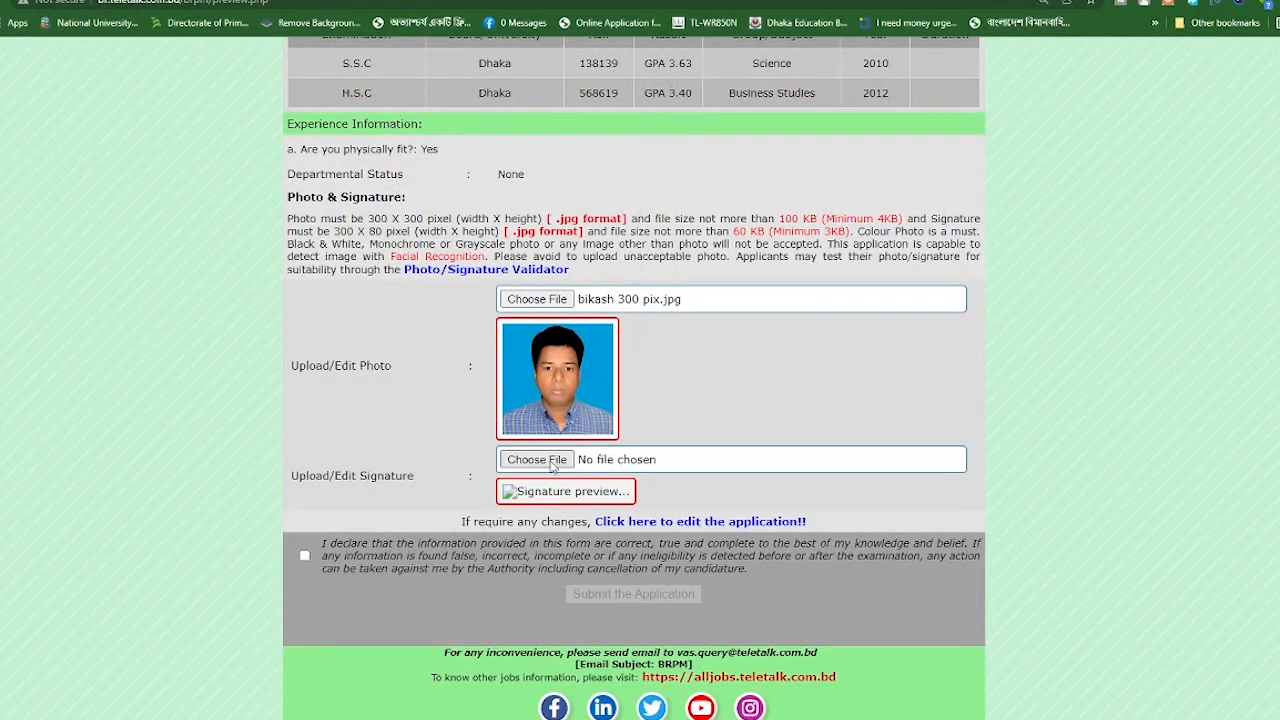
Try attaching picture 21 from the Taposh folder, which triggers the 4KB–100KB size warning
{"action": "left_click", "coordinate": [535, 302]}
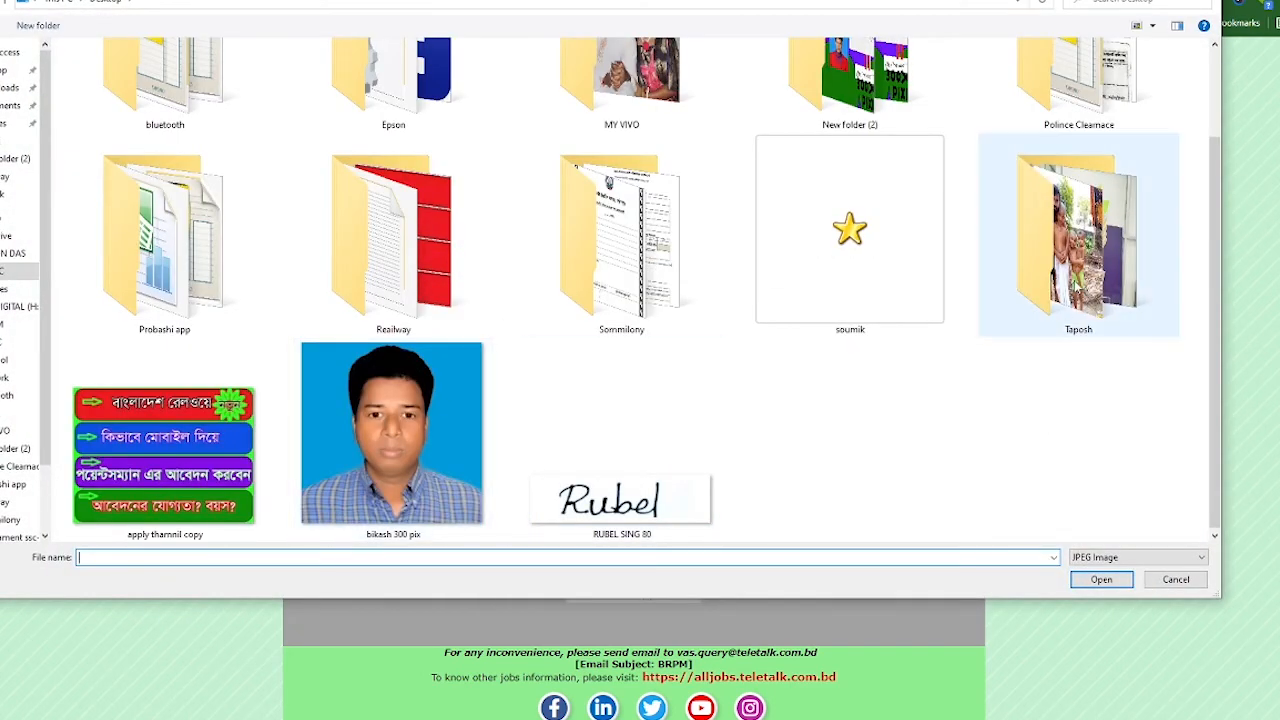
{"action": "double_click", "coordinate": [1076, 286]}
{"action": "left_click", "coordinate": [612, 190]}
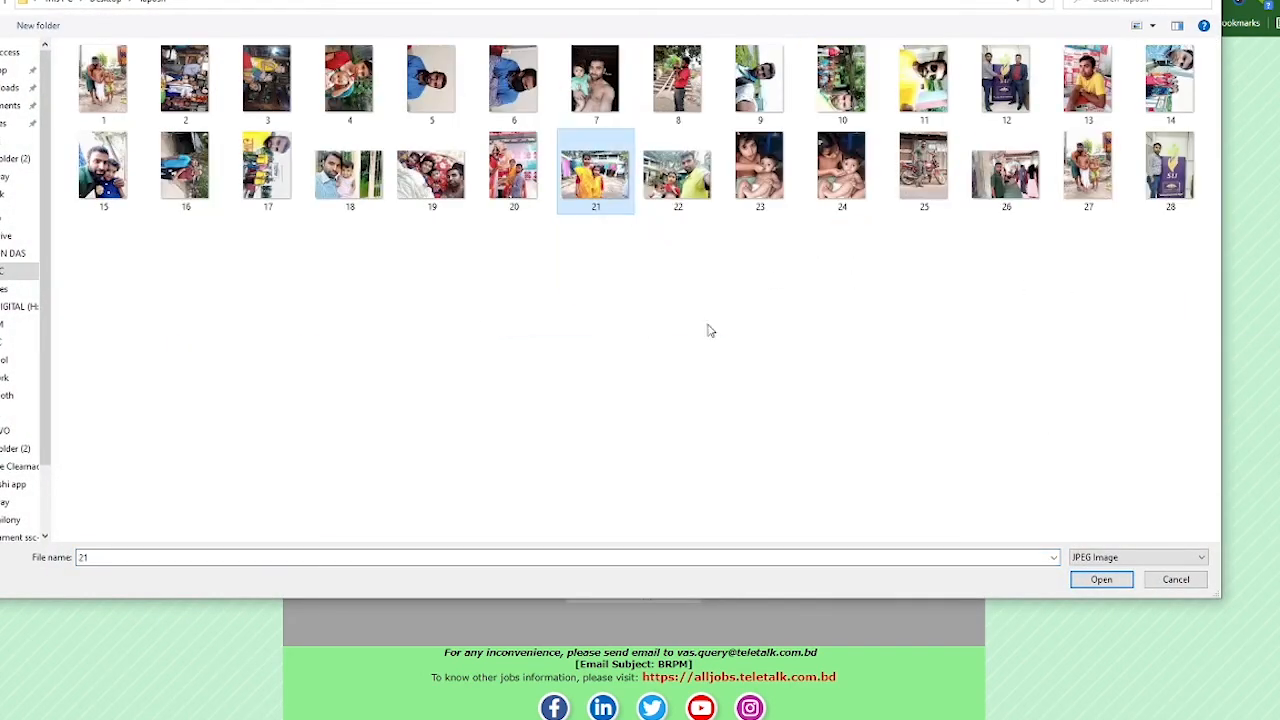
{"action": "left_click", "coordinate": [1105, 584]}
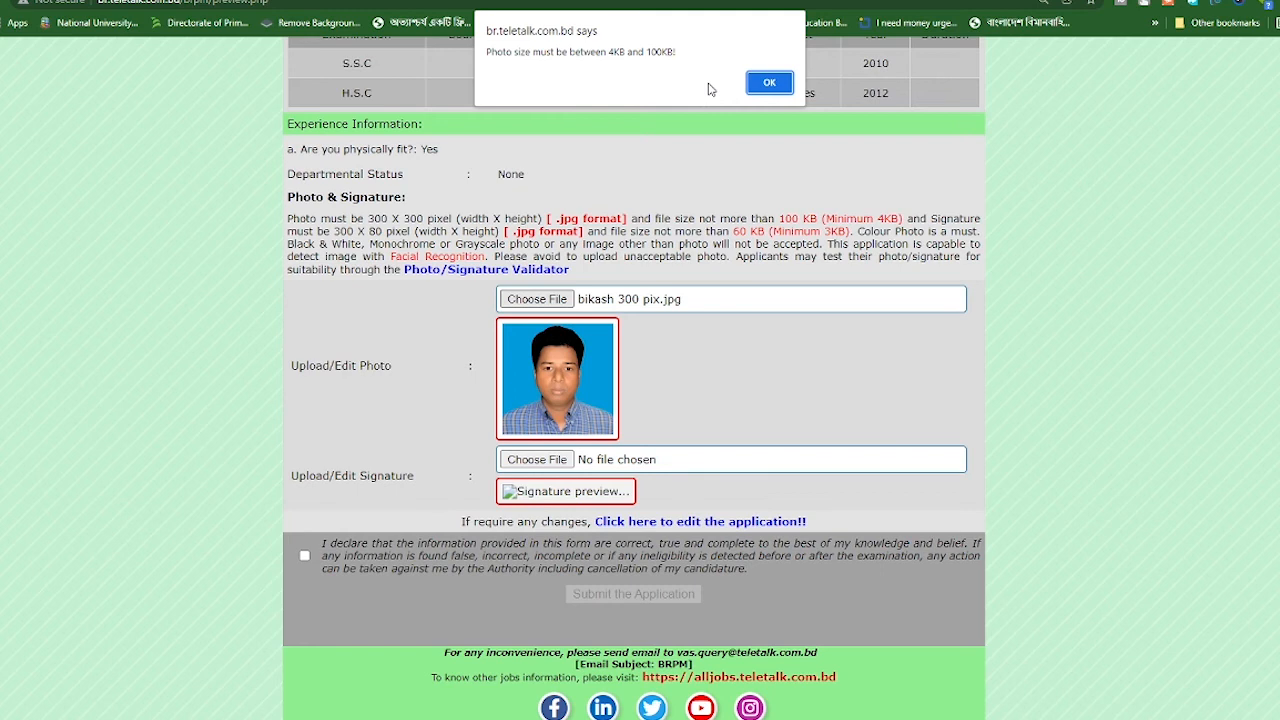
Dismiss the size warning, attach the 300 × 80 signature image from the Desktop, and tick the declaration
{"action": "left_click", "coordinate": [764, 86]}
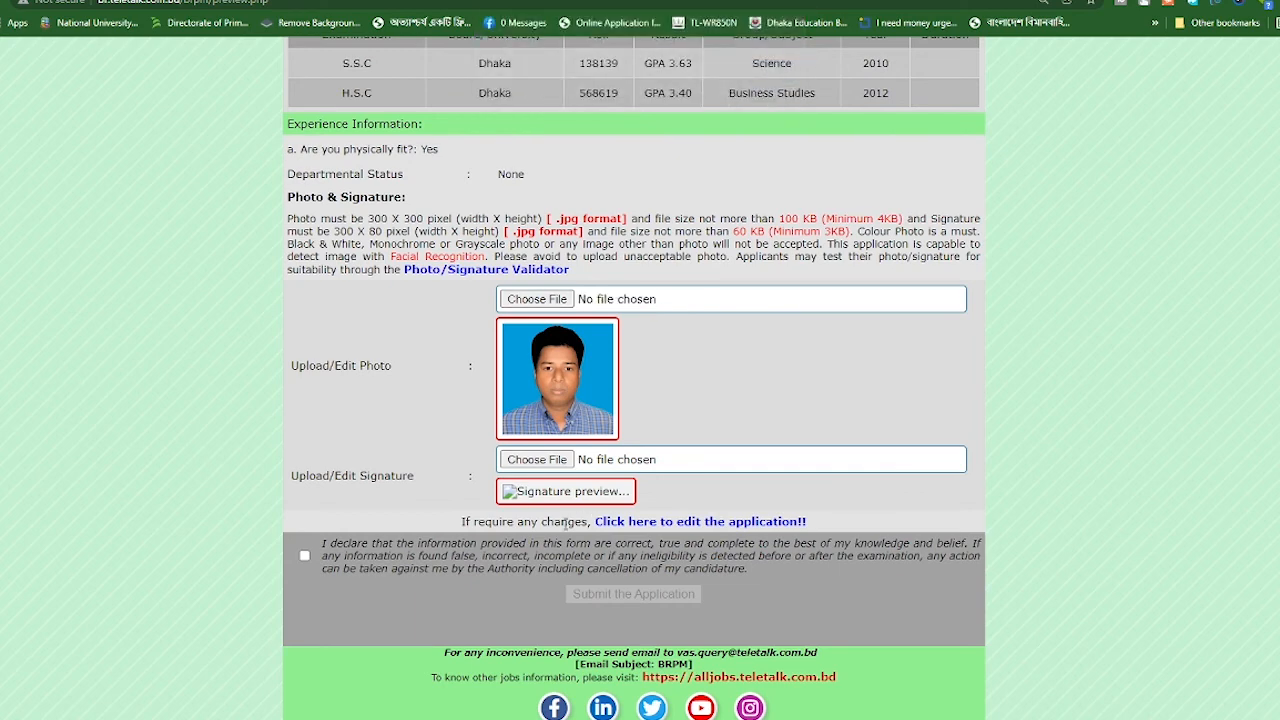
{"action": "left_click", "coordinate": [537, 460]}
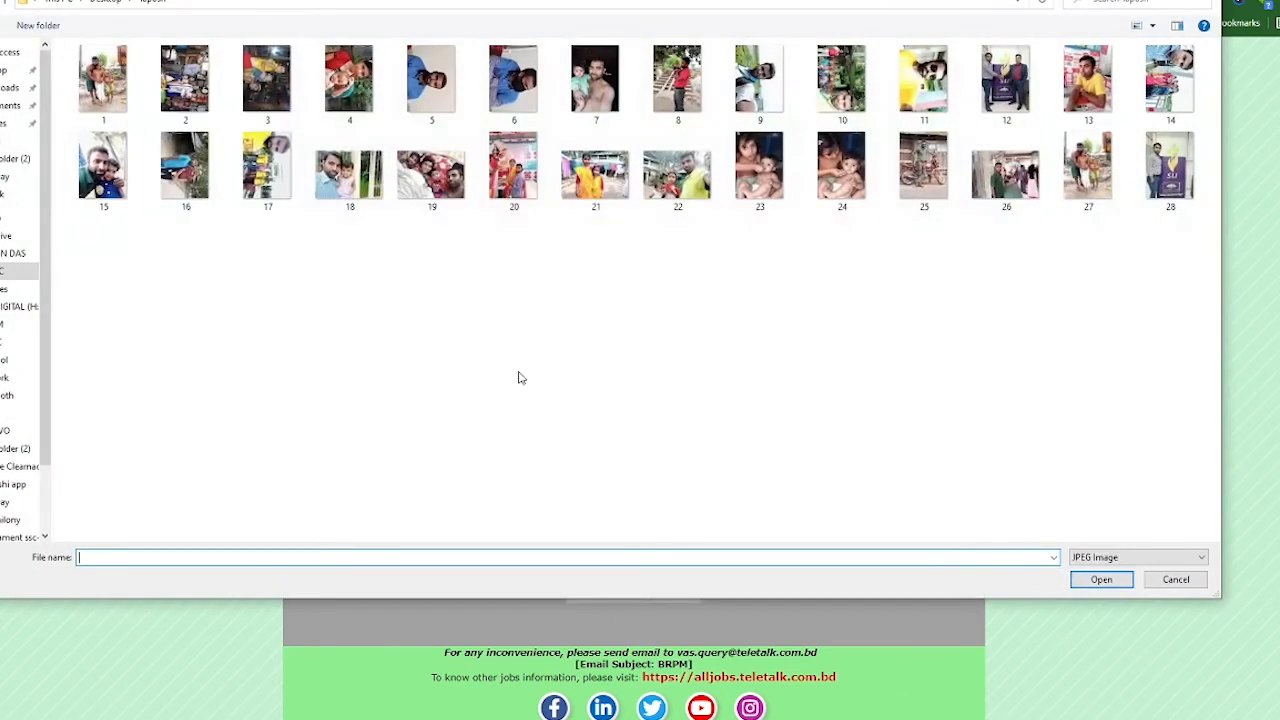
{"action": "scroll", "coordinate": [458, 395], "scroll_direction": "down", "scroll_amount": 2}
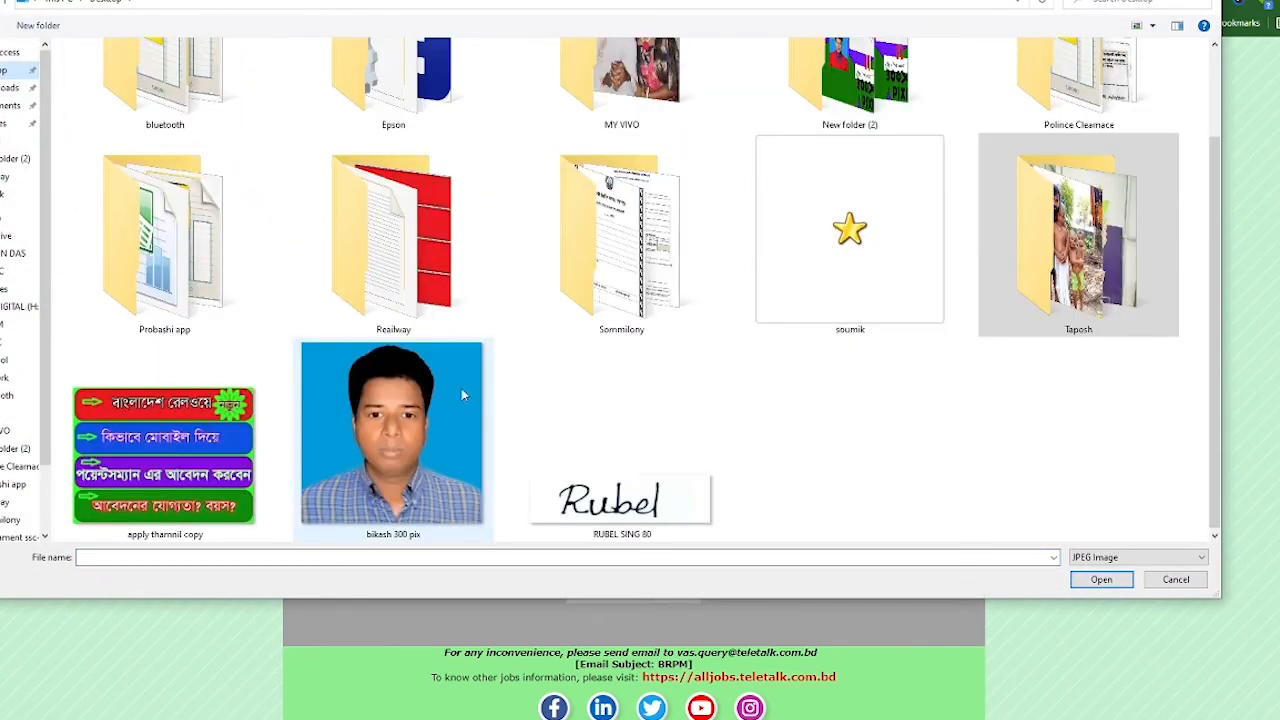
{"action": "double_click", "coordinate": [416, 303]}
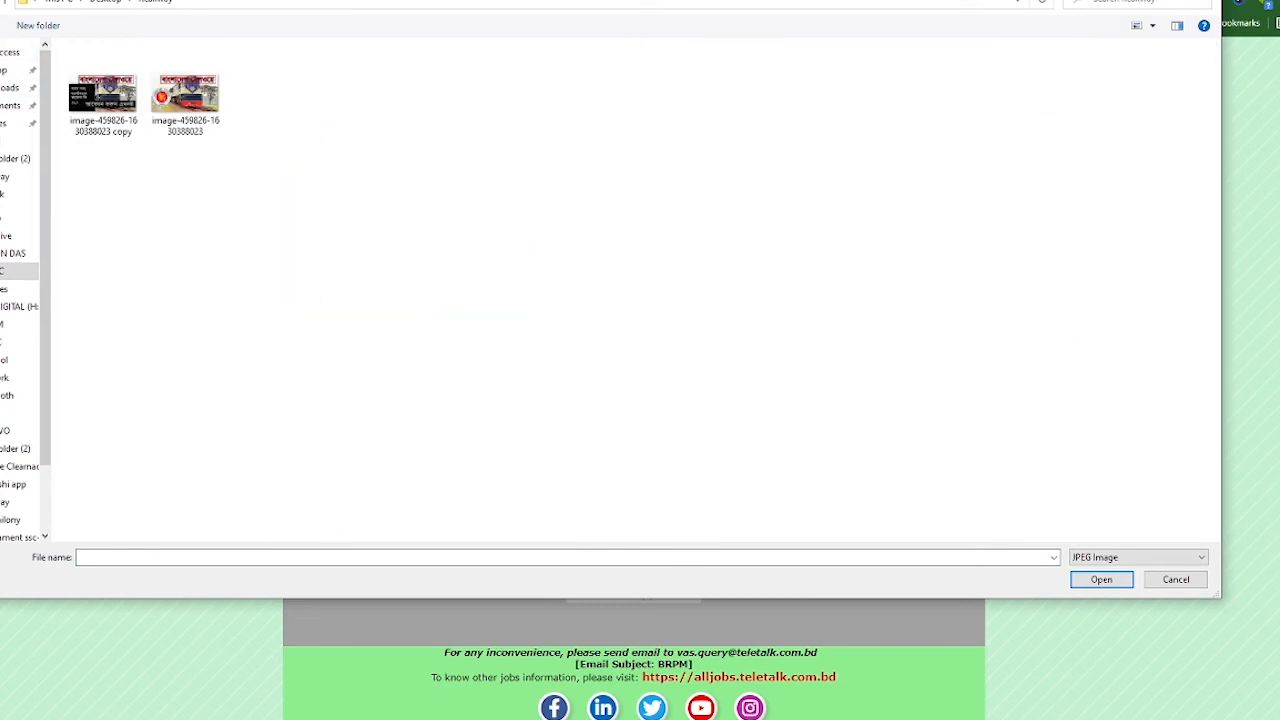
{"action": "left_click", "coordinate": [2, 3]}
{"action": "scroll", "coordinate": [541, 481], "scroll_direction": "down", "scroll_amount": 2}
{"action": "left_click", "coordinate": [542, 481]}
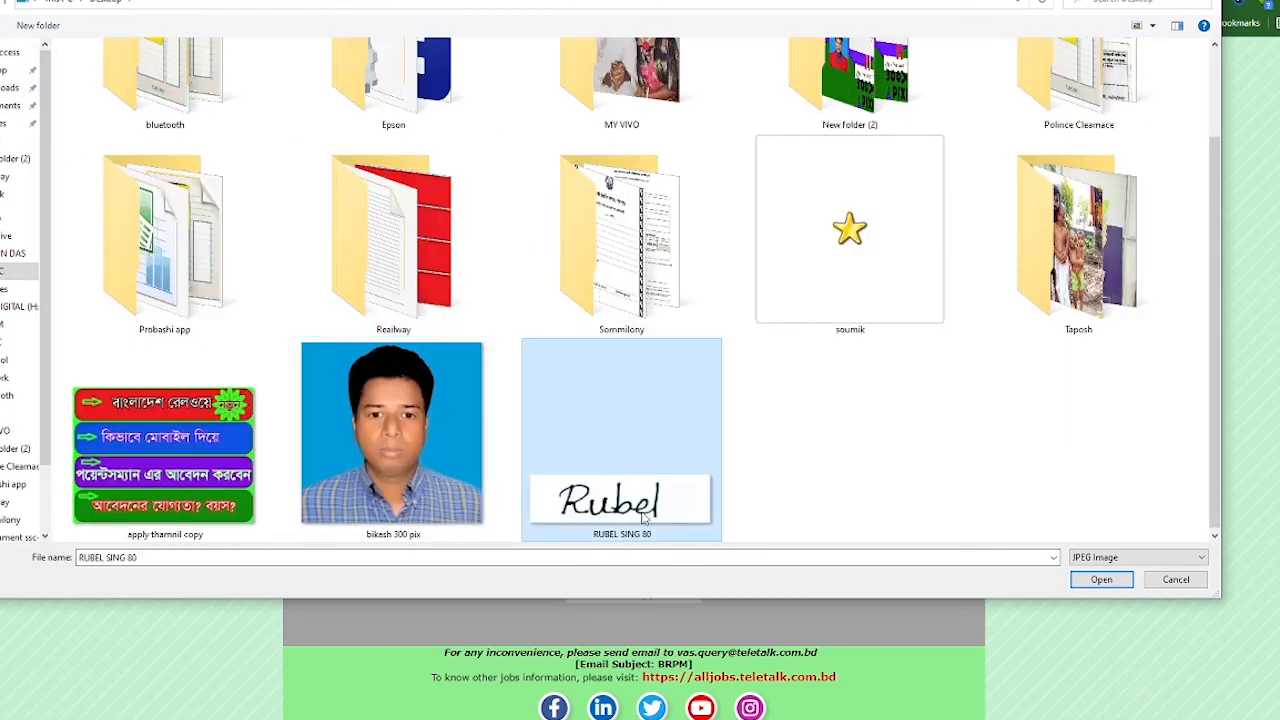
{"action": "left_click", "coordinate": [1100, 581]}
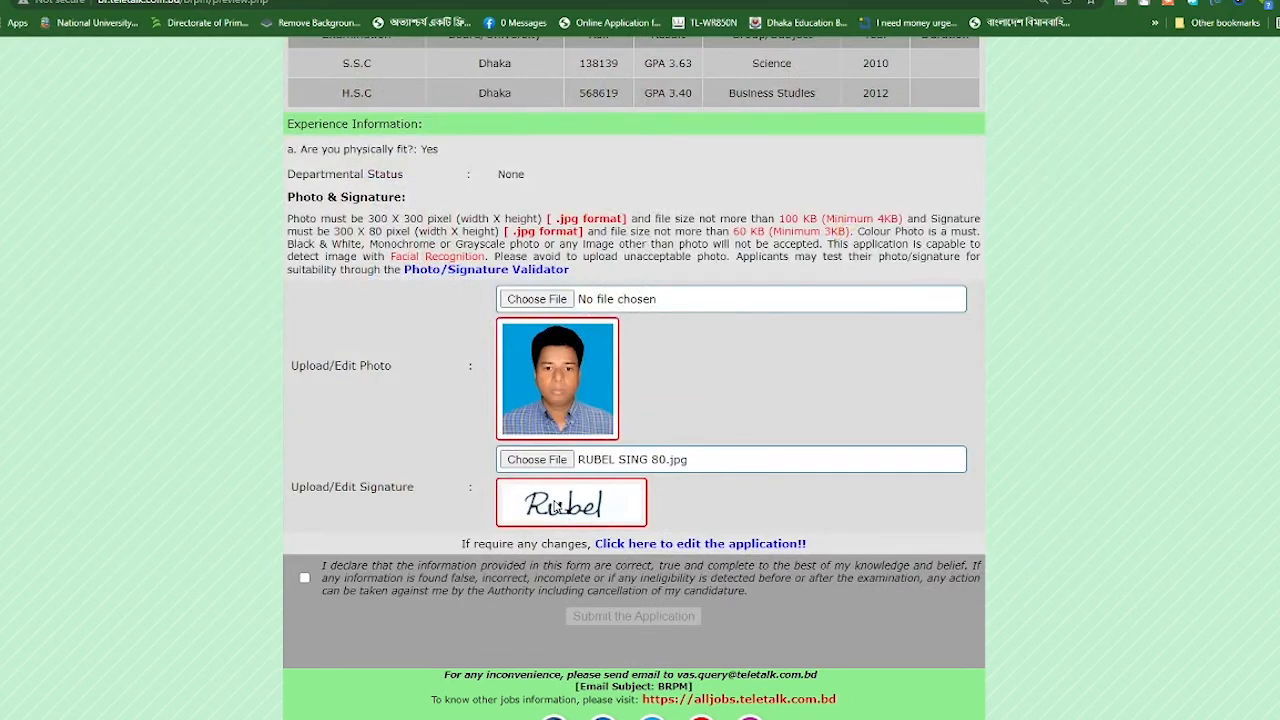
{"action": "left_click", "coordinate": [304, 578]}
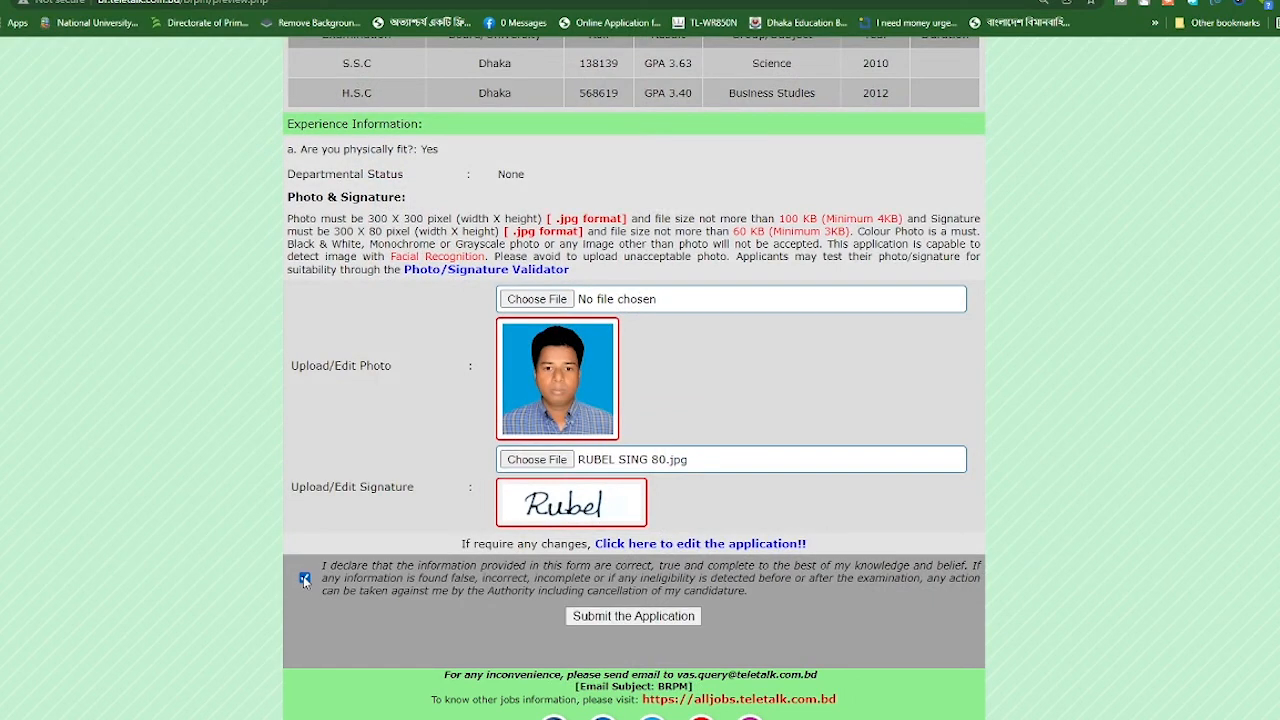
Submit the application, then zoom in and scroll down the applicant's copy showing the User ID
{"action": "left_click", "coordinate": [651, 617]}
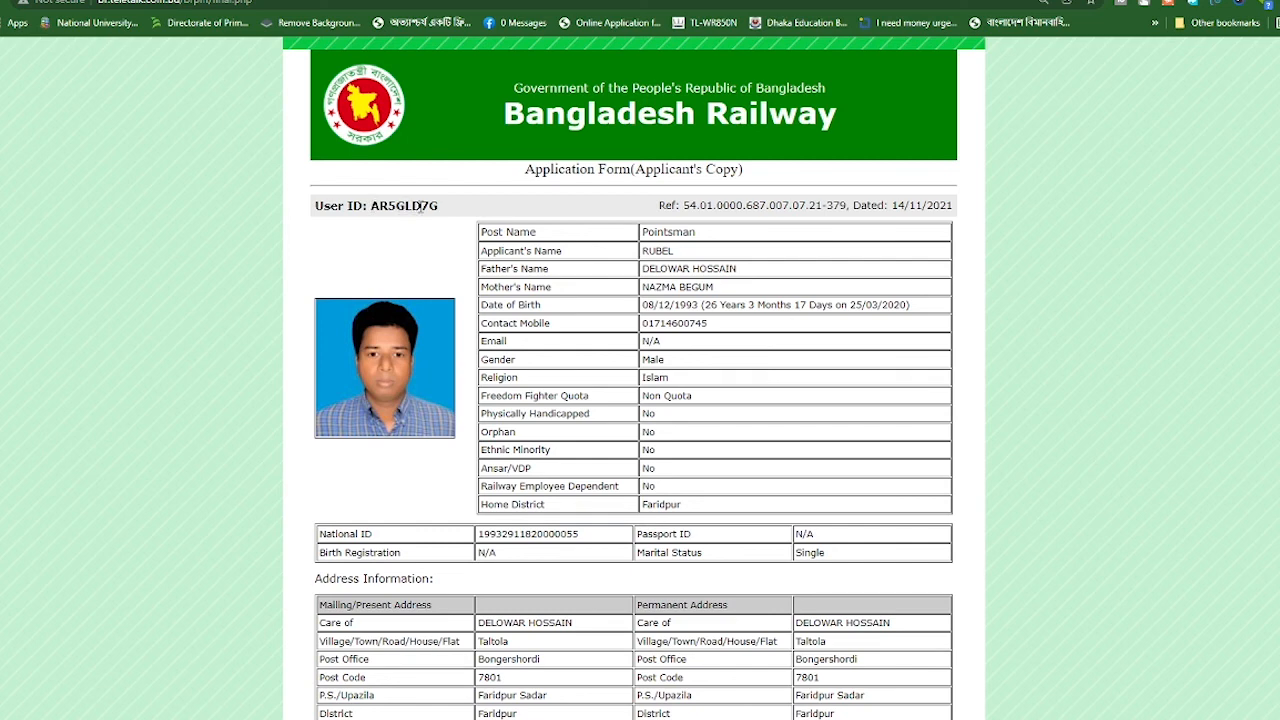
{"action": "key", "text": "ctrl+plus"}
{"action": "key", "text": "ctrl+plus"}
{"action": "key", "text": "ctrl+plus"}
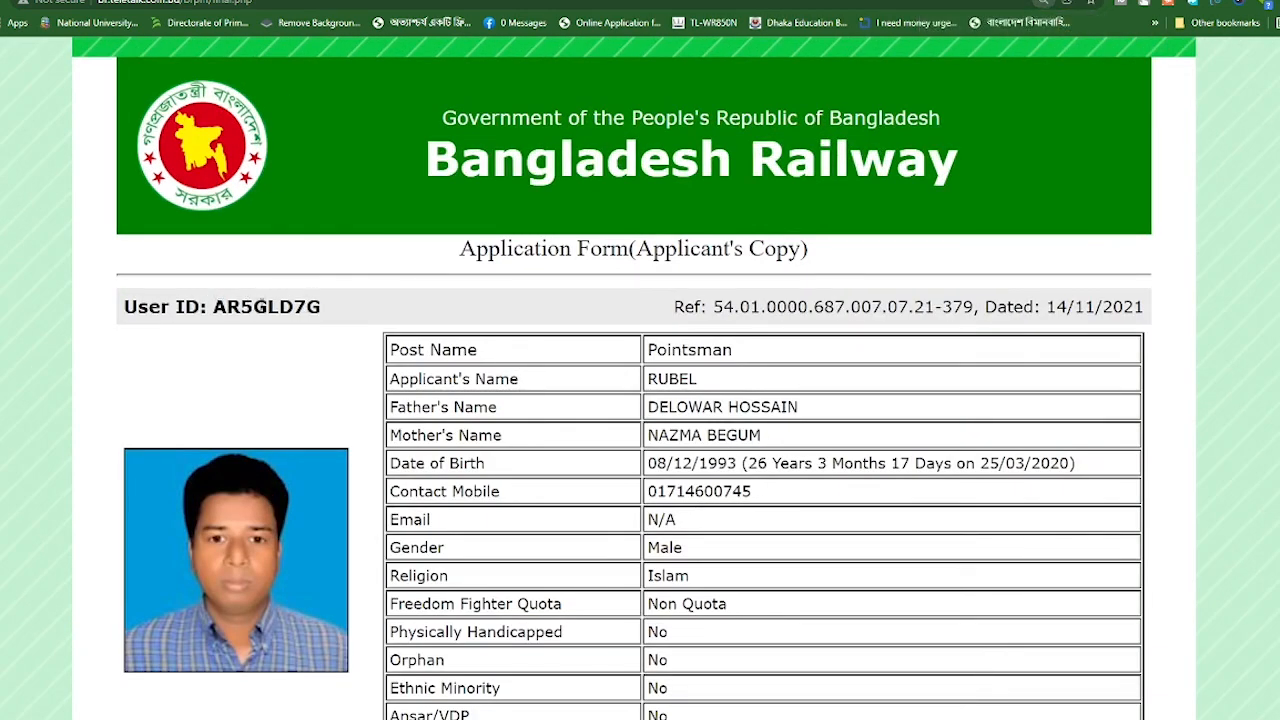
{"action": "scroll", "coordinate": [771, 374], "scroll_direction": "down", "scroll_amount": 4}
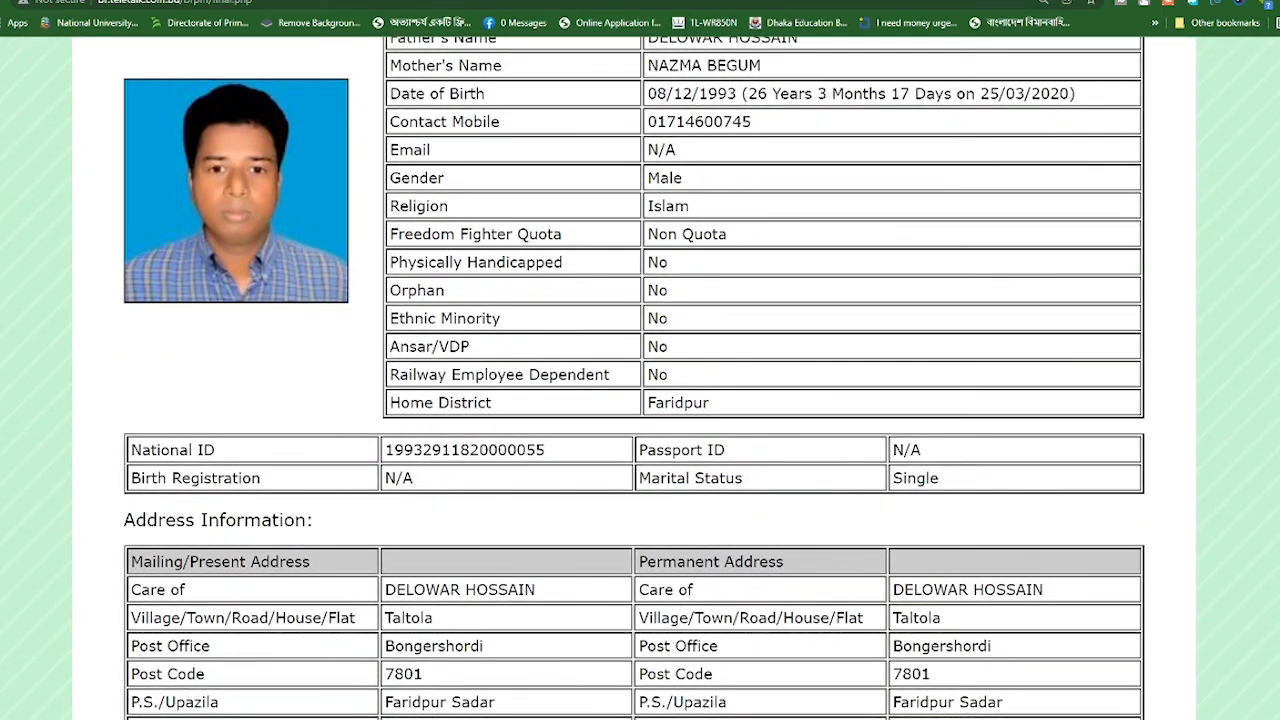
{"action": "scroll", "coordinate": [634, 378], "scroll_direction": "down", "scroll_amount": 12}
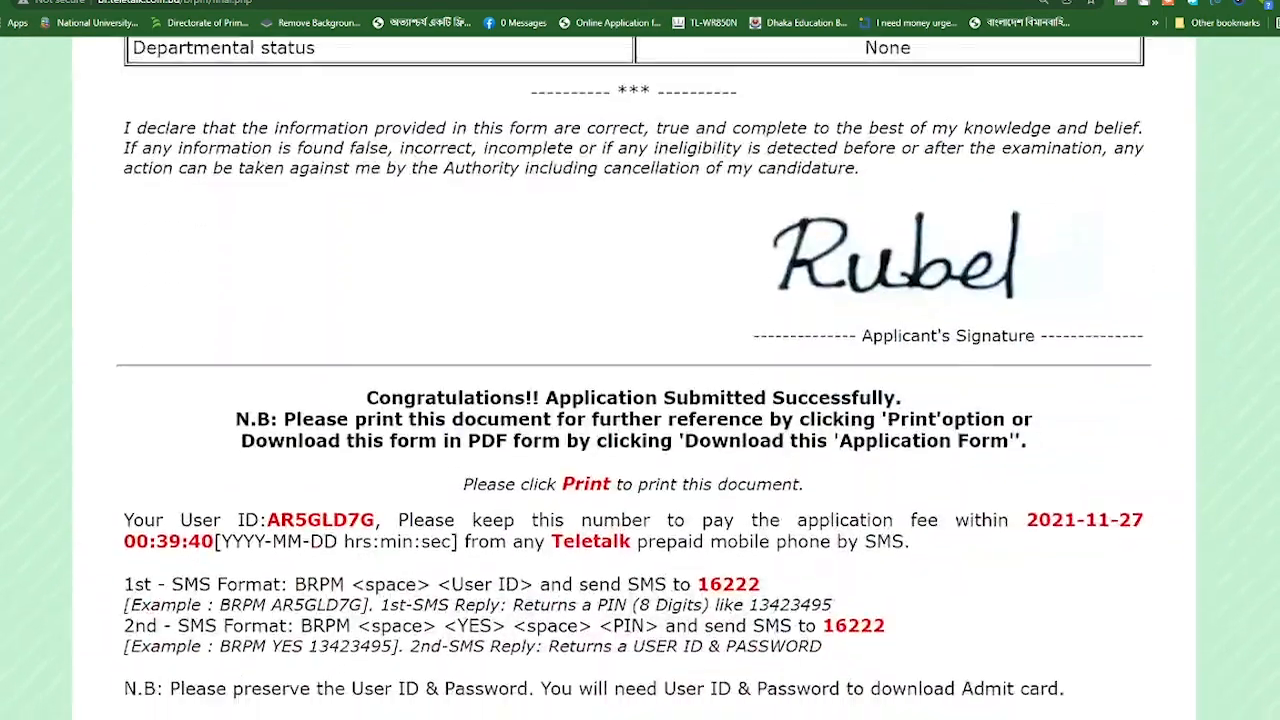
{"action": "scroll", "coordinate": [634, 378], "scroll_direction": "down", "scroll_amount": 1}
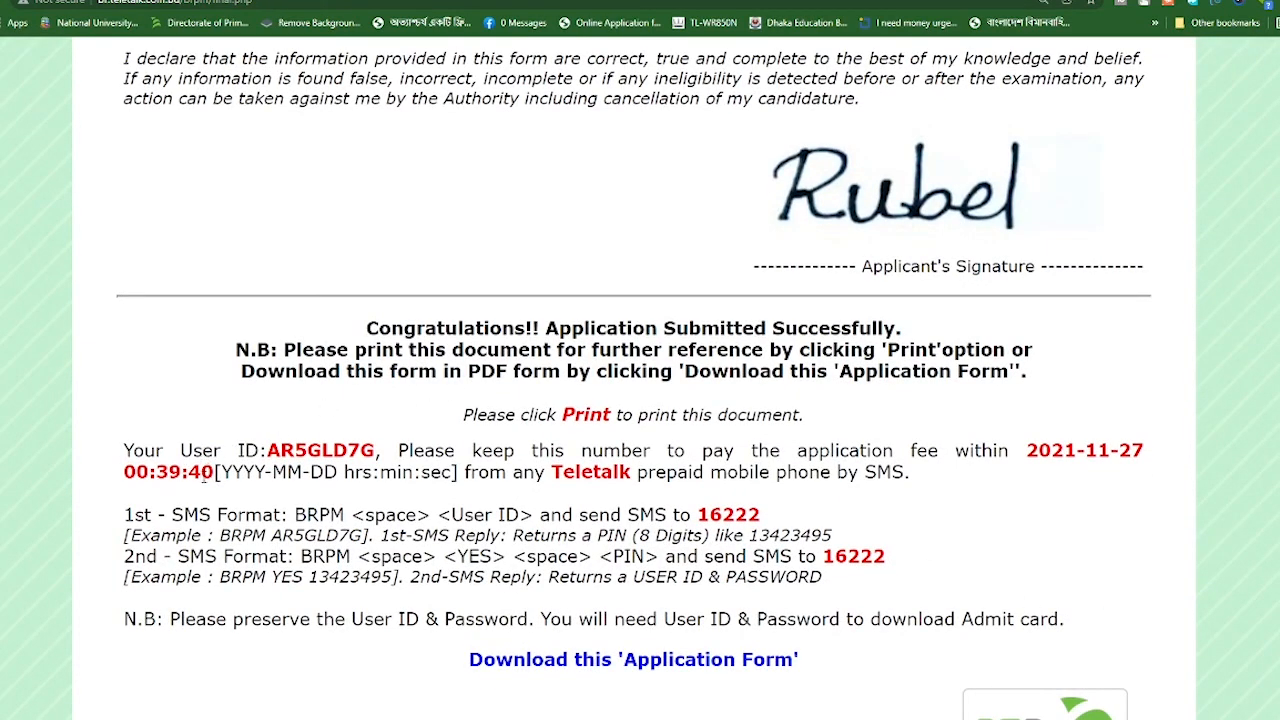
{"action": "scroll", "coordinate": [205, 481], "scroll_direction": "down", "scroll_amount": 1}
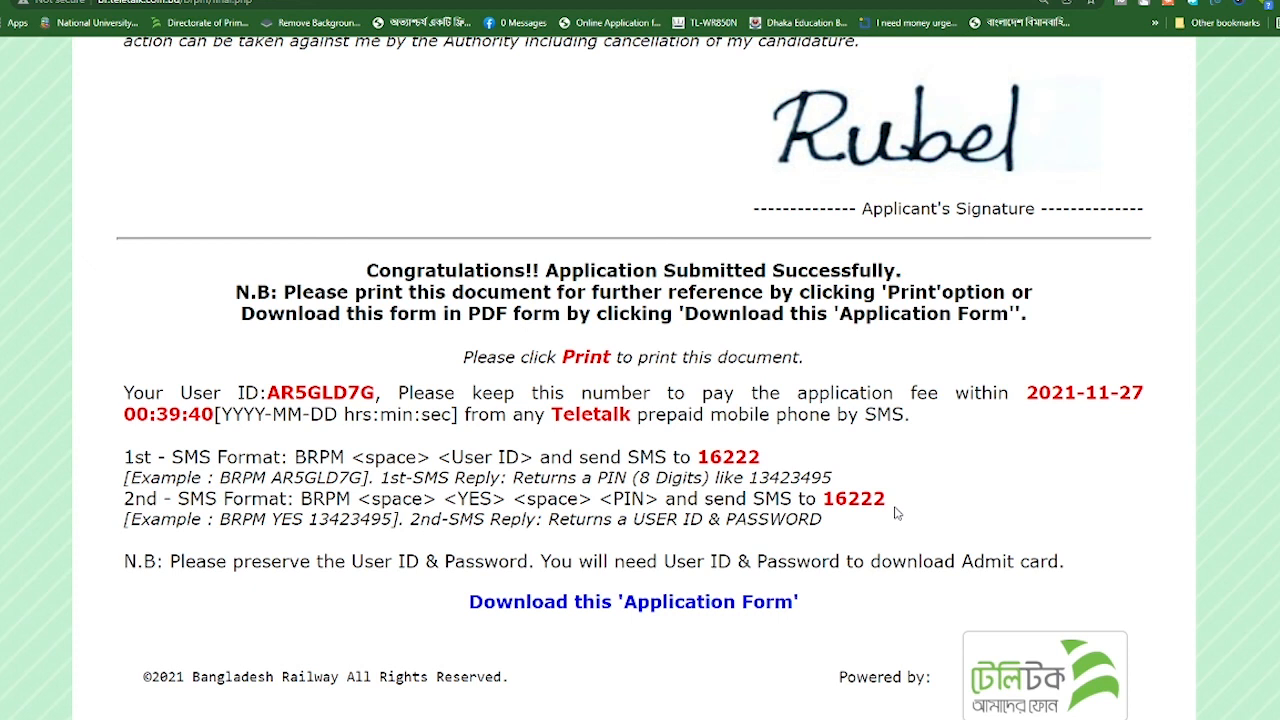
Download the applicant's copy through Free Download Manager as a BRPM PDF file
{"action": "left_click", "coordinate": [543, 605]}
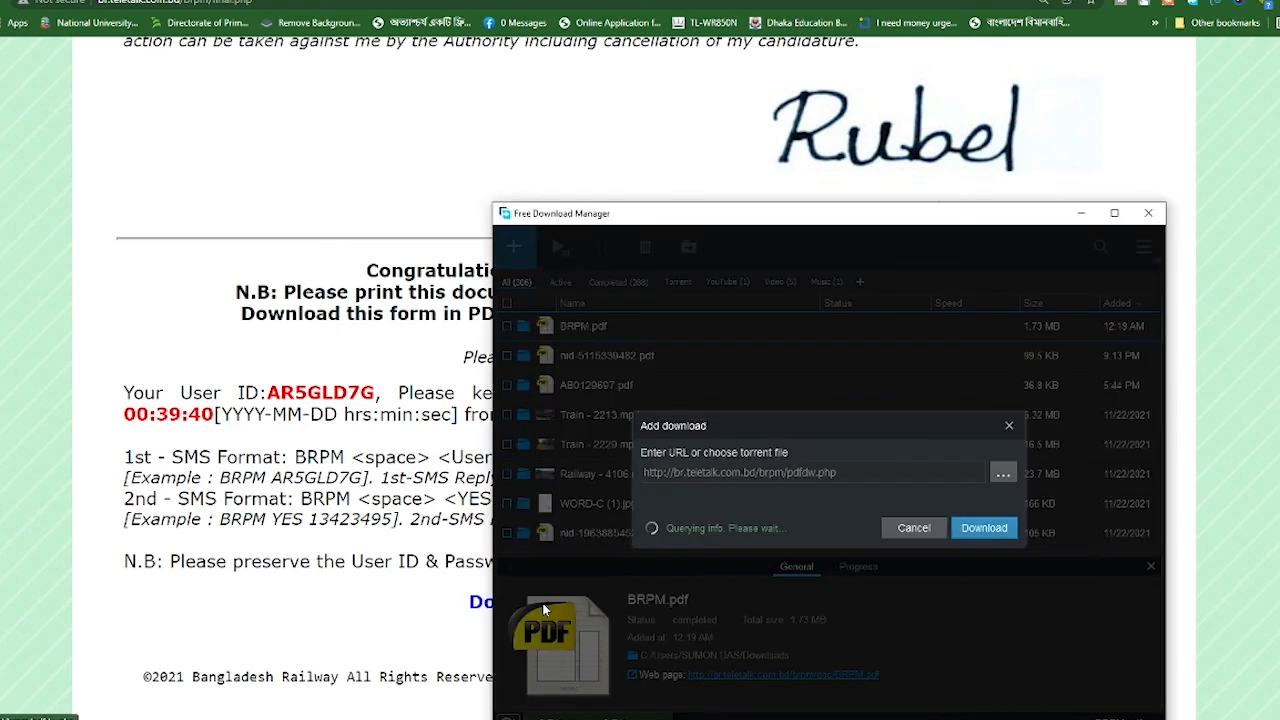
{"action": "left_click", "coordinate": [982, 553]}
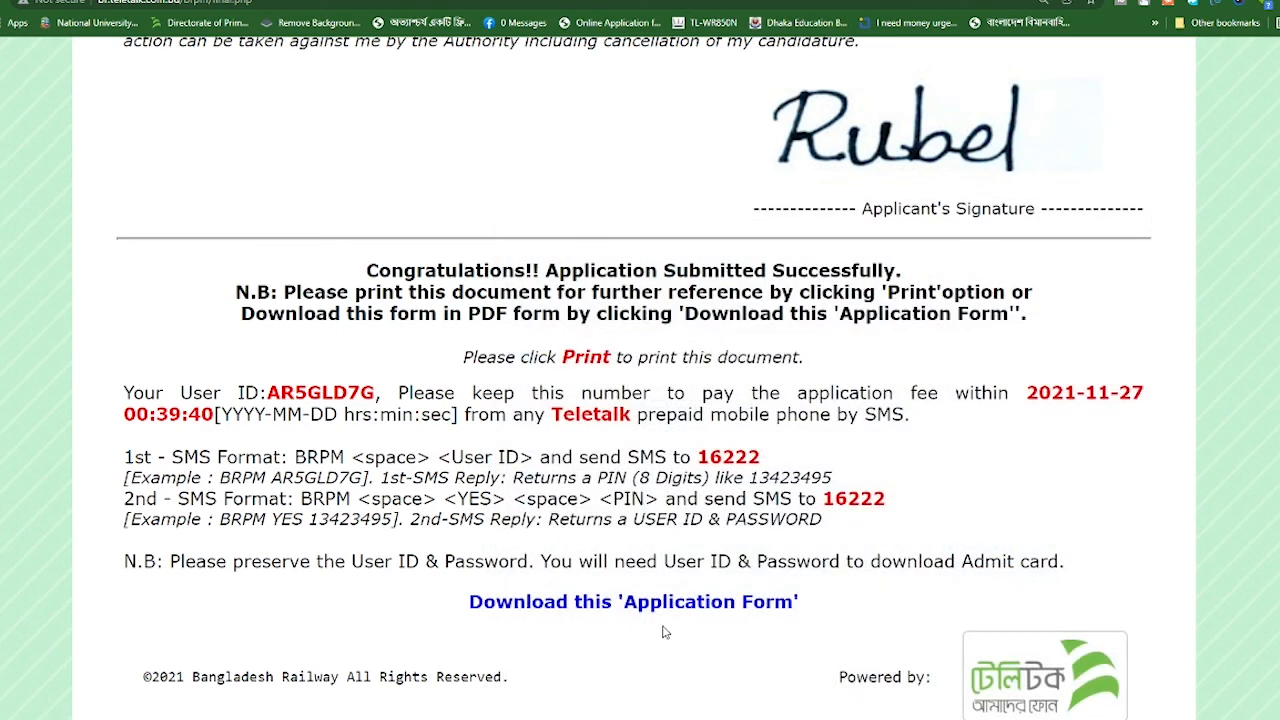
{"action": "scroll", "coordinate": [593, 582], "scroll_direction": "up", "scroll_amount": 4}
{"action": "scroll", "coordinate": [593, 579], "scroll_direction": "up", "scroll_amount": 8}
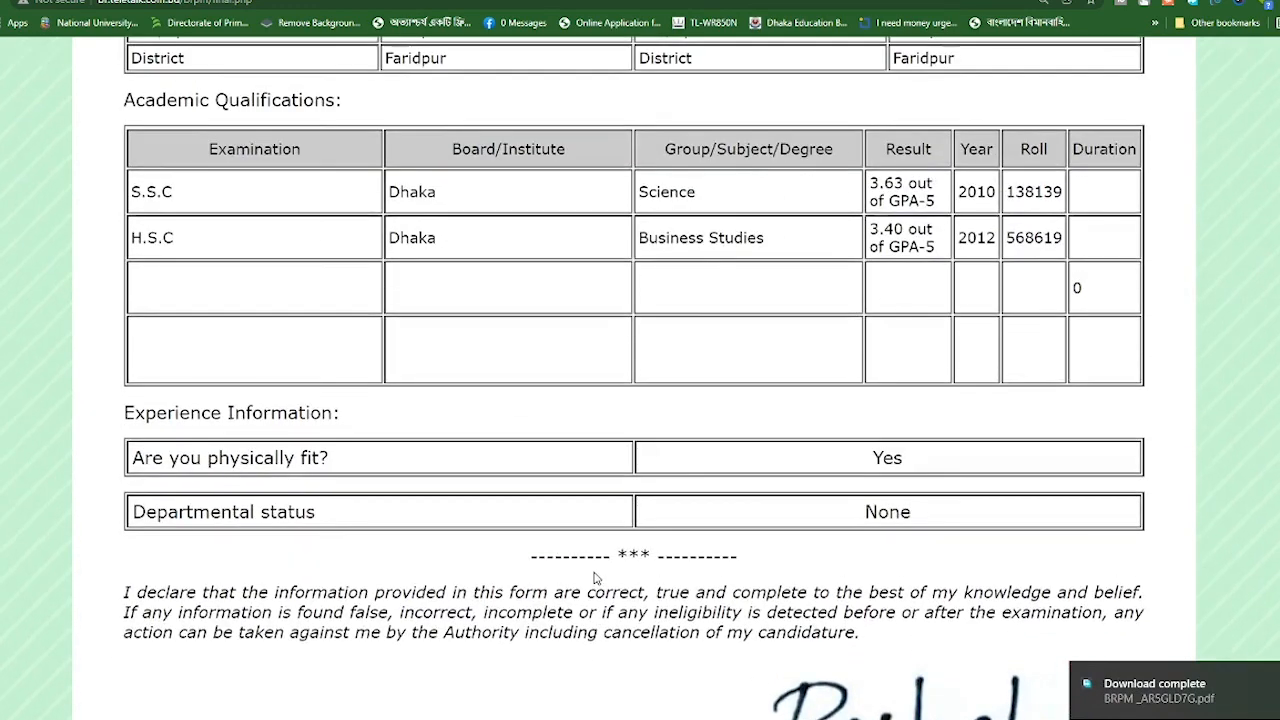
{"action": "scroll", "coordinate": [616, 516], "scroll_direction": "down", "scroll_amount": 2}
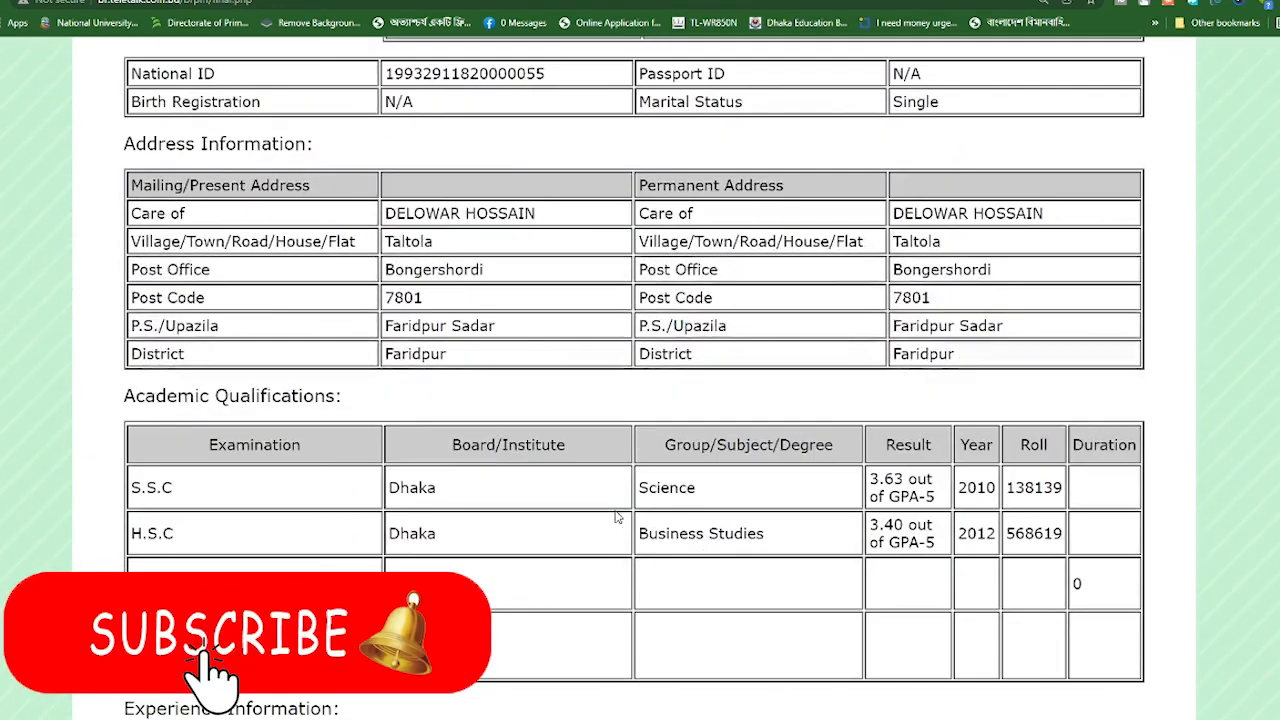